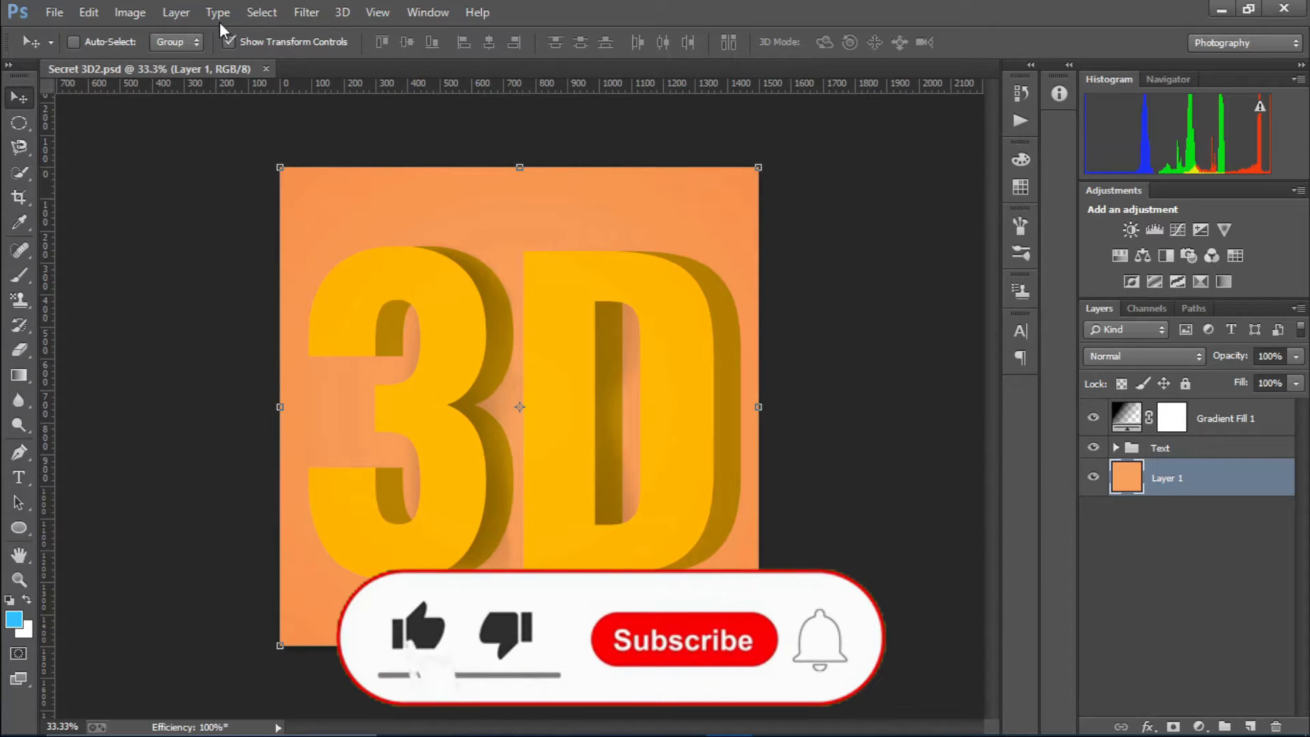
Create a new transparent document of 1500 × 1500 pixels at 300 pixels/inch and dock its window as a tab.
click(56, 14)
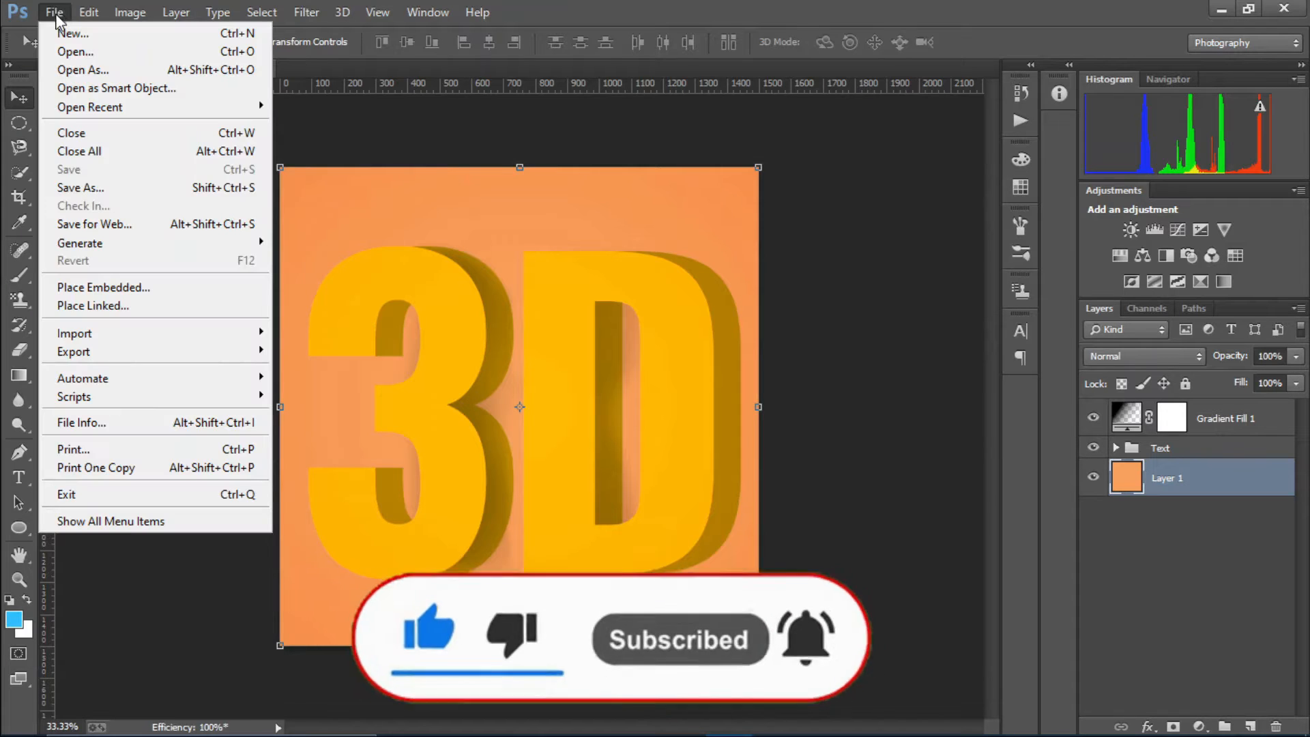
click(72, 32)
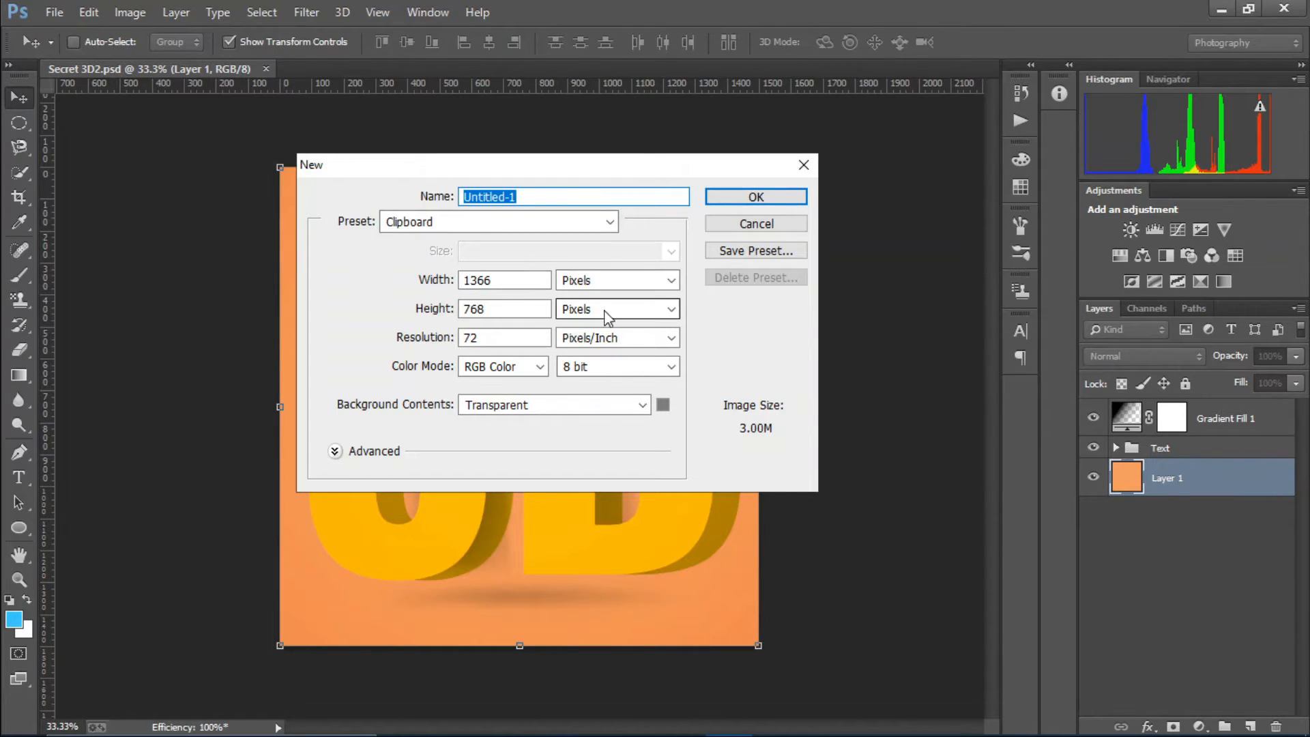
double_click(535, 280)
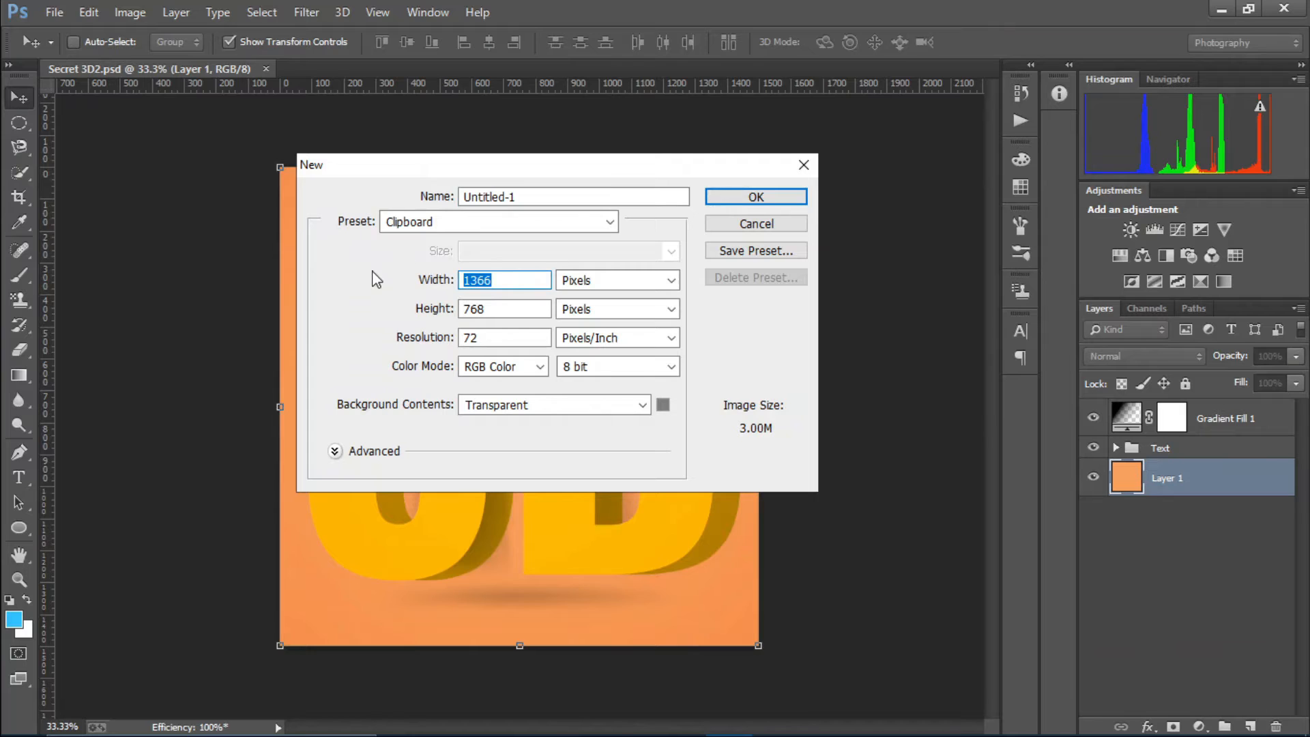
text(1500)
key(Tab)
key(Tab)
text(1)
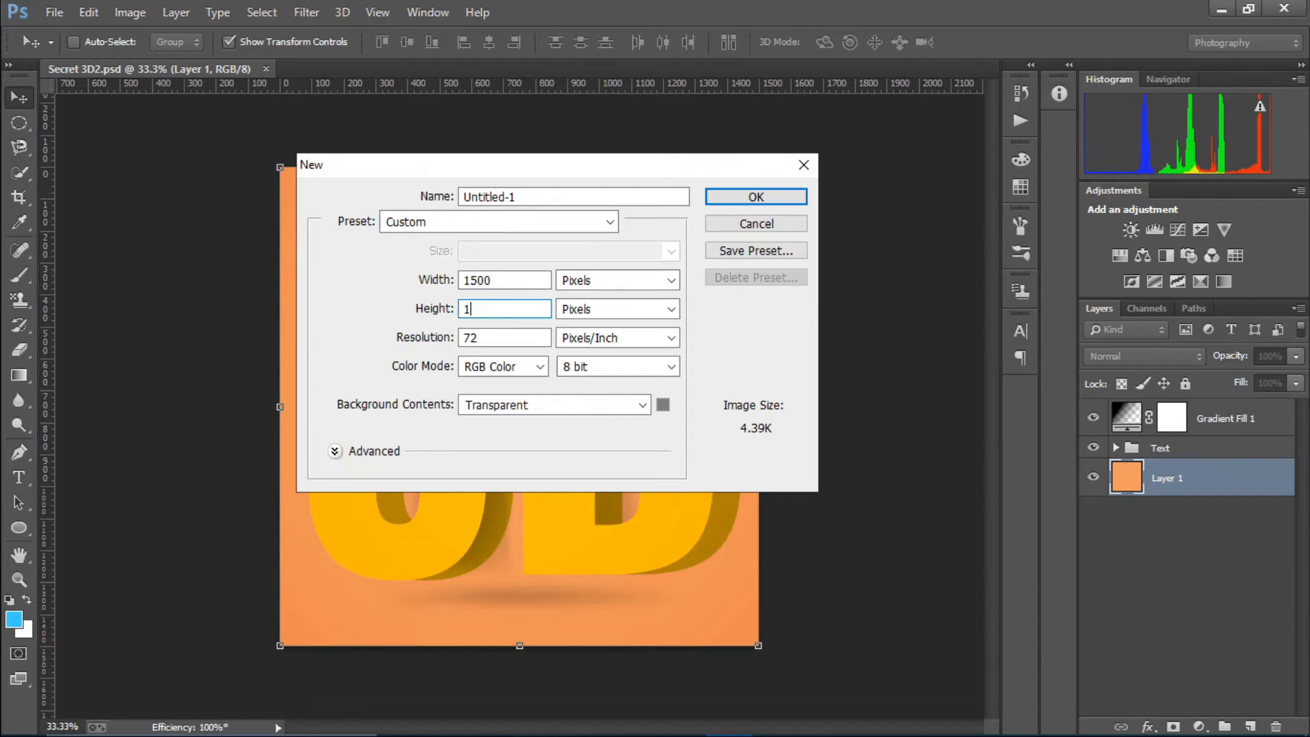
text(500)
key(Tab)
key(Tab)
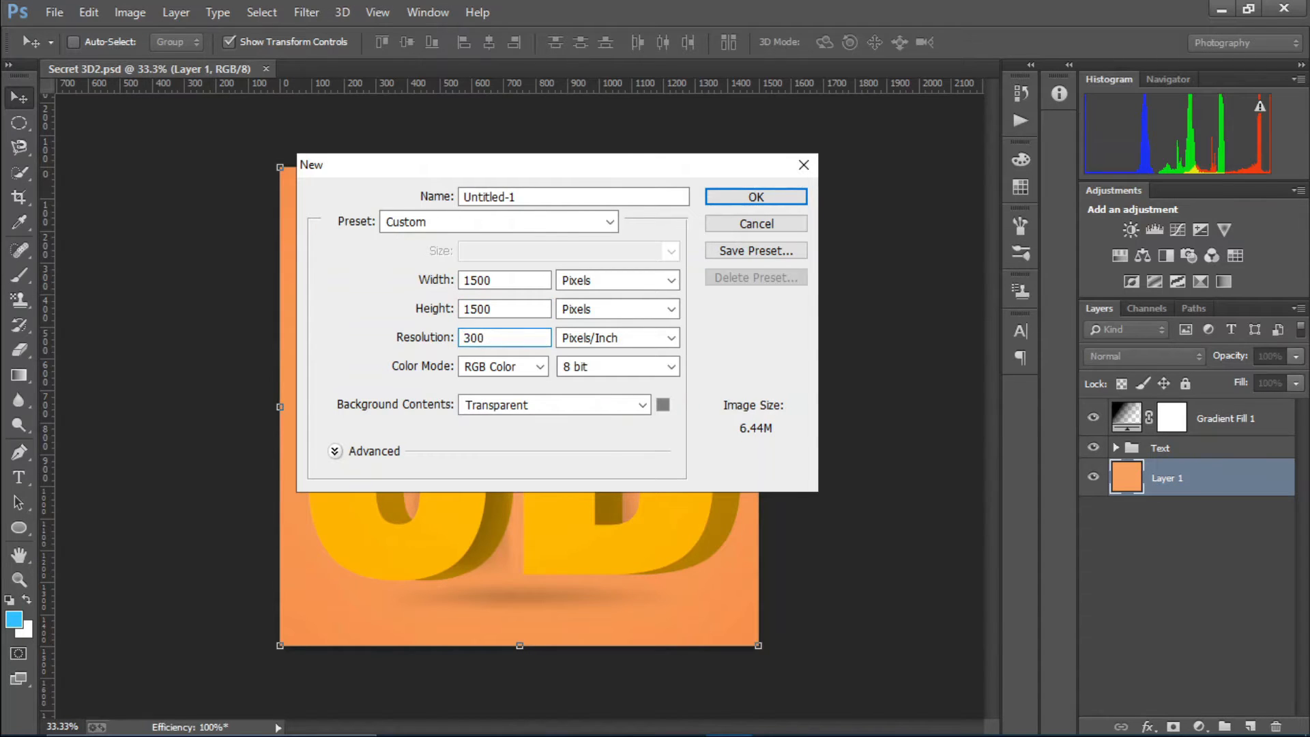
key(Return)
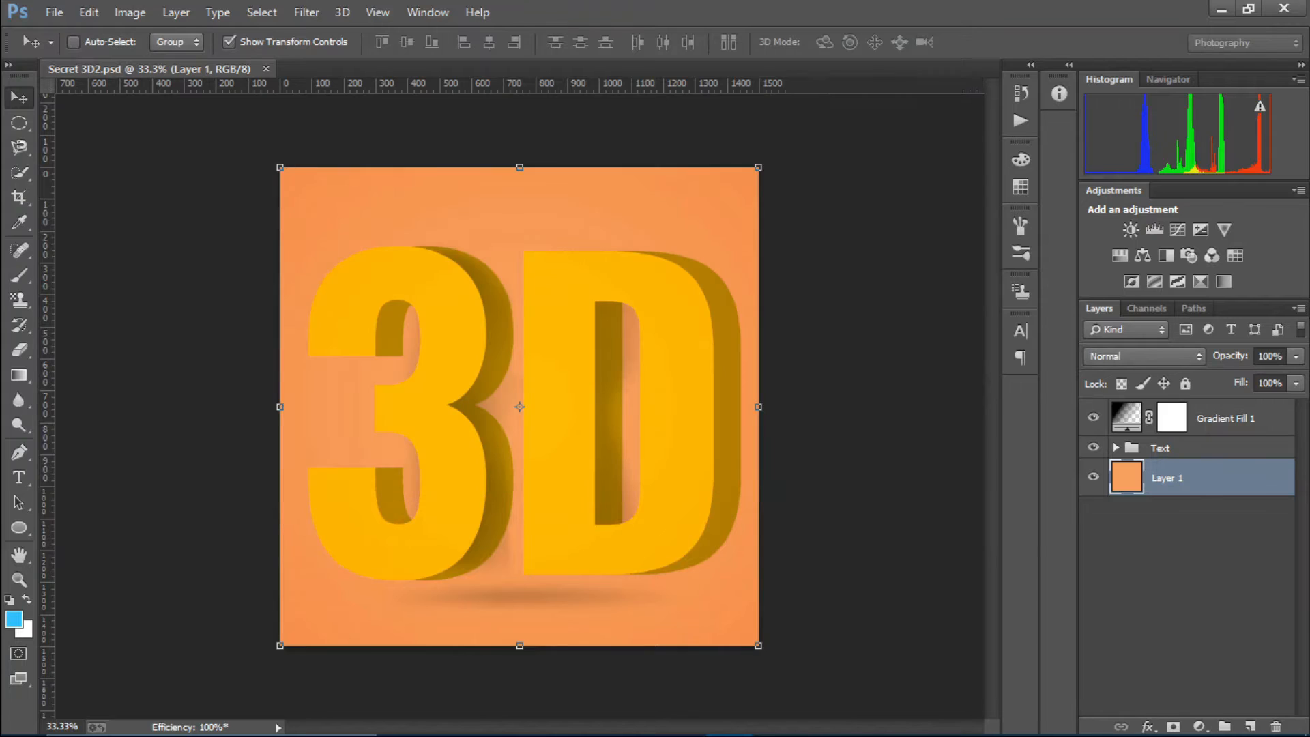
drag(309, 92, 539, 68)
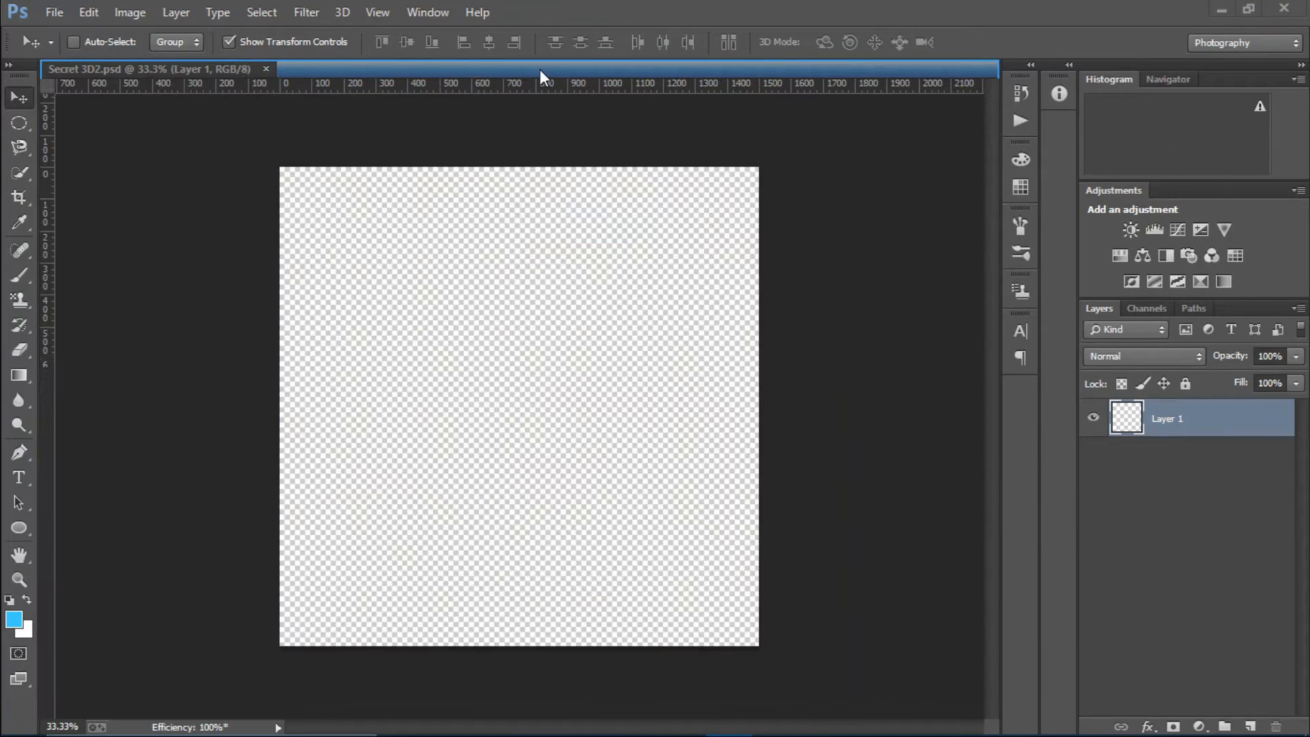
Choose a muted pink foreground colour and fill Layer 1 with it.
click(13, 619)
click(1029, 293)
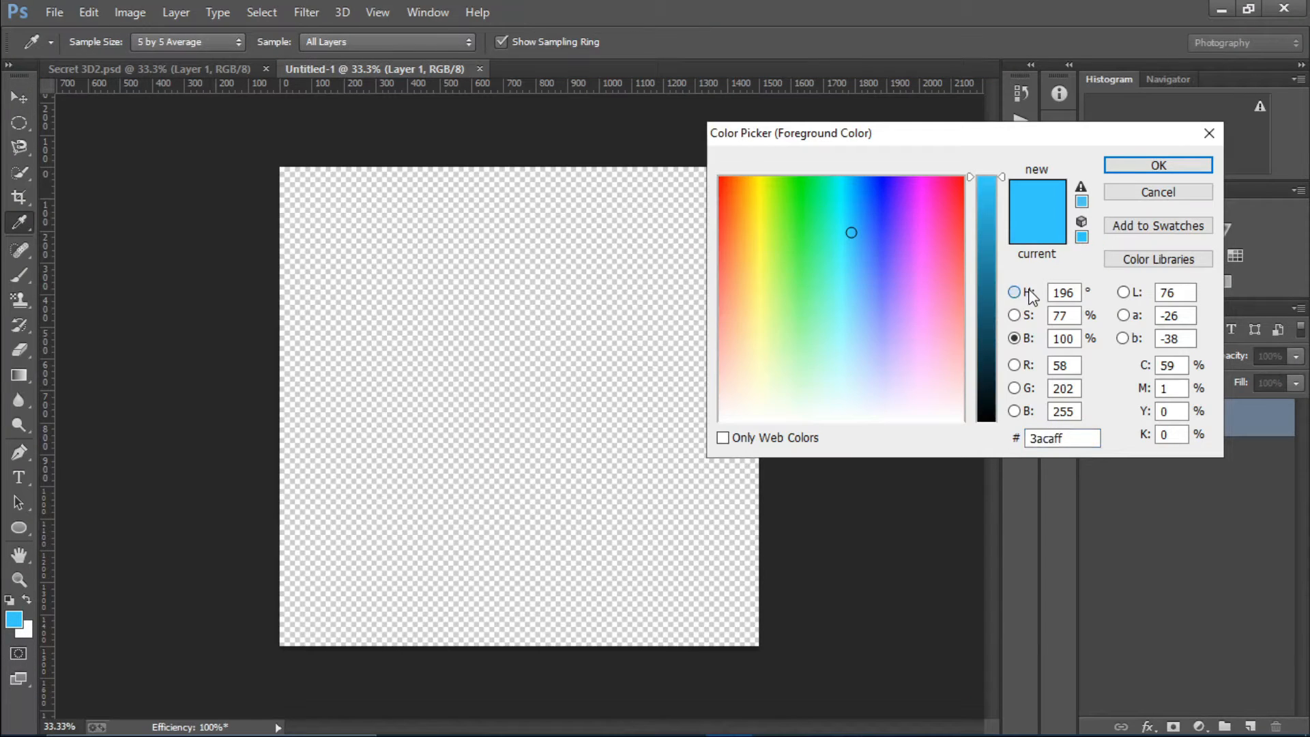
drag(977, 258, 985, 194)
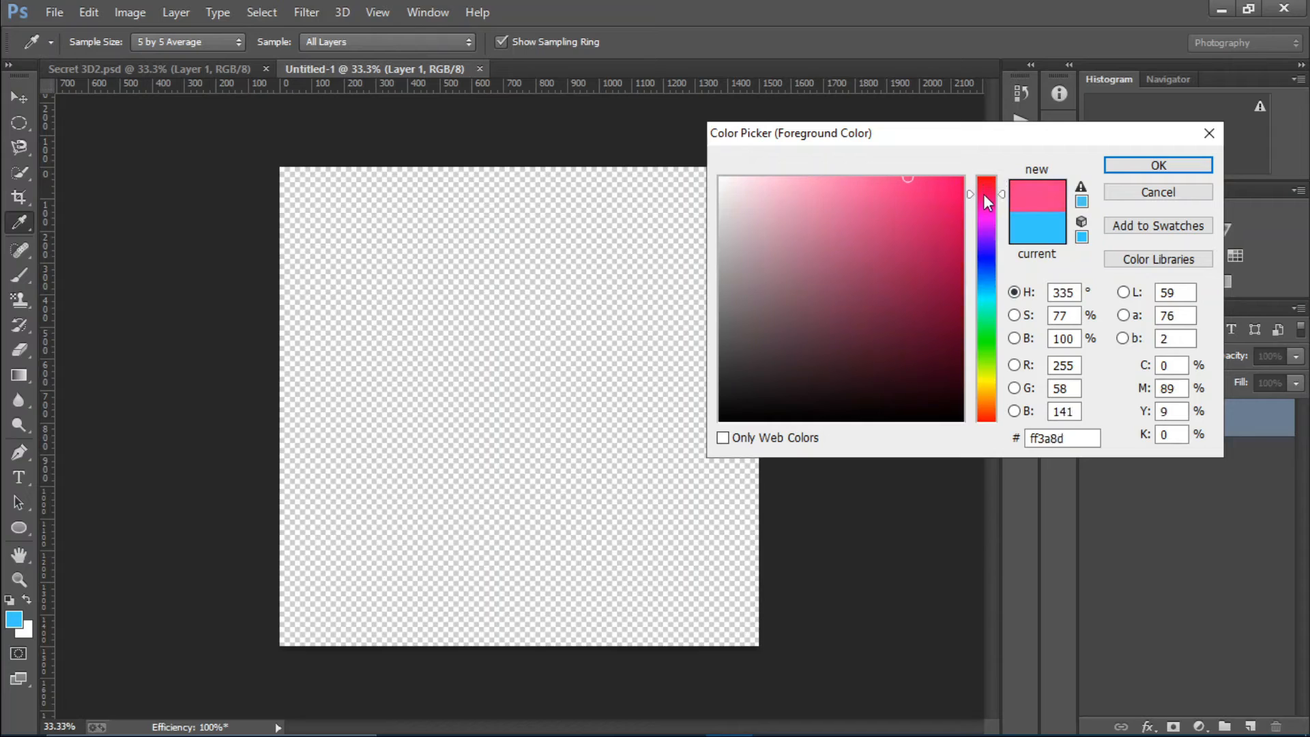
click(847, 258)
click(1128, 165)
key(v)
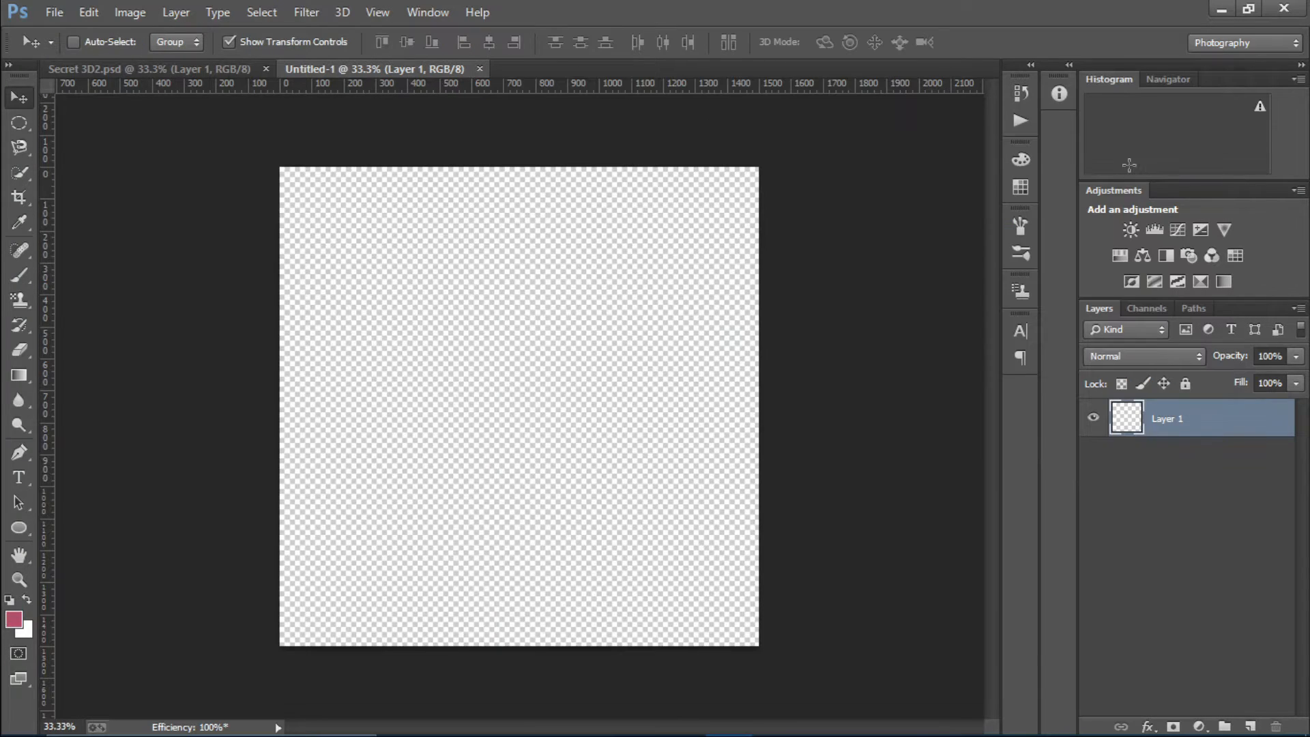
key(alt+BackSpace)
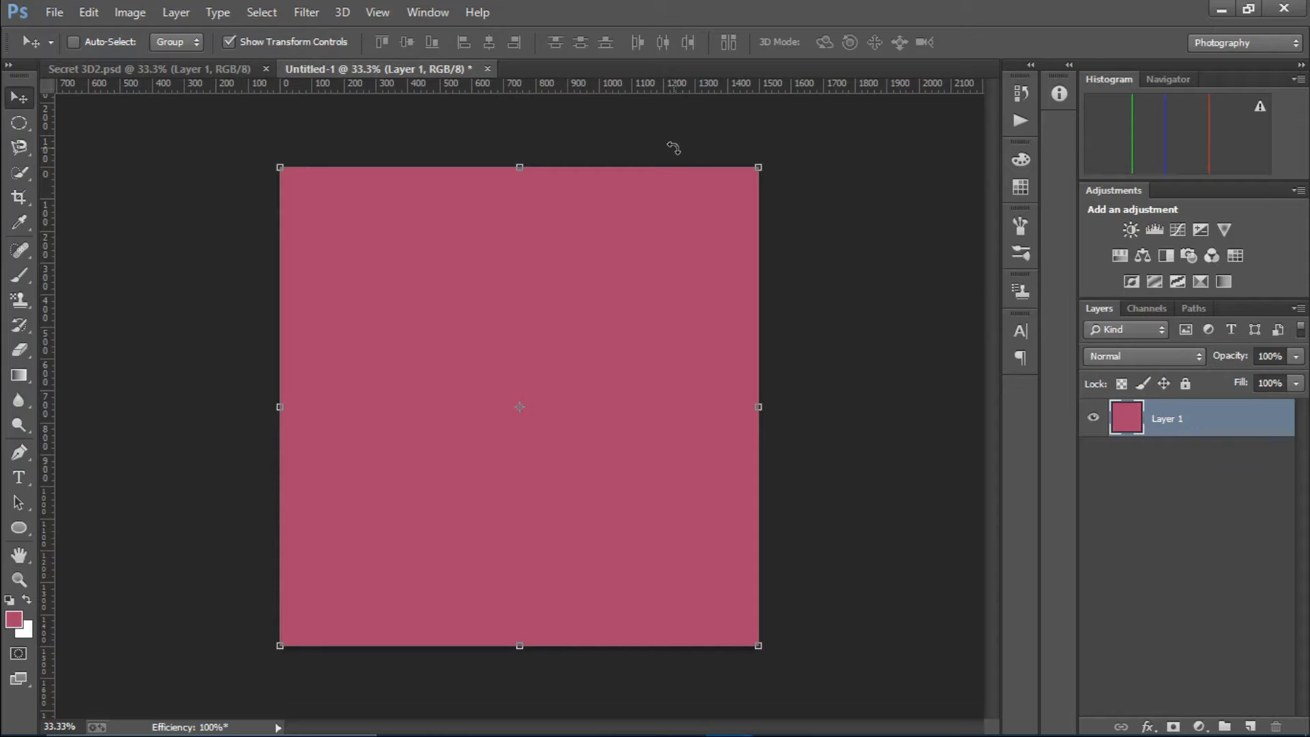
Change the foreground colour to a brighter pink, #d42c77, and refill Layer 1 with it.
click(14, 618)
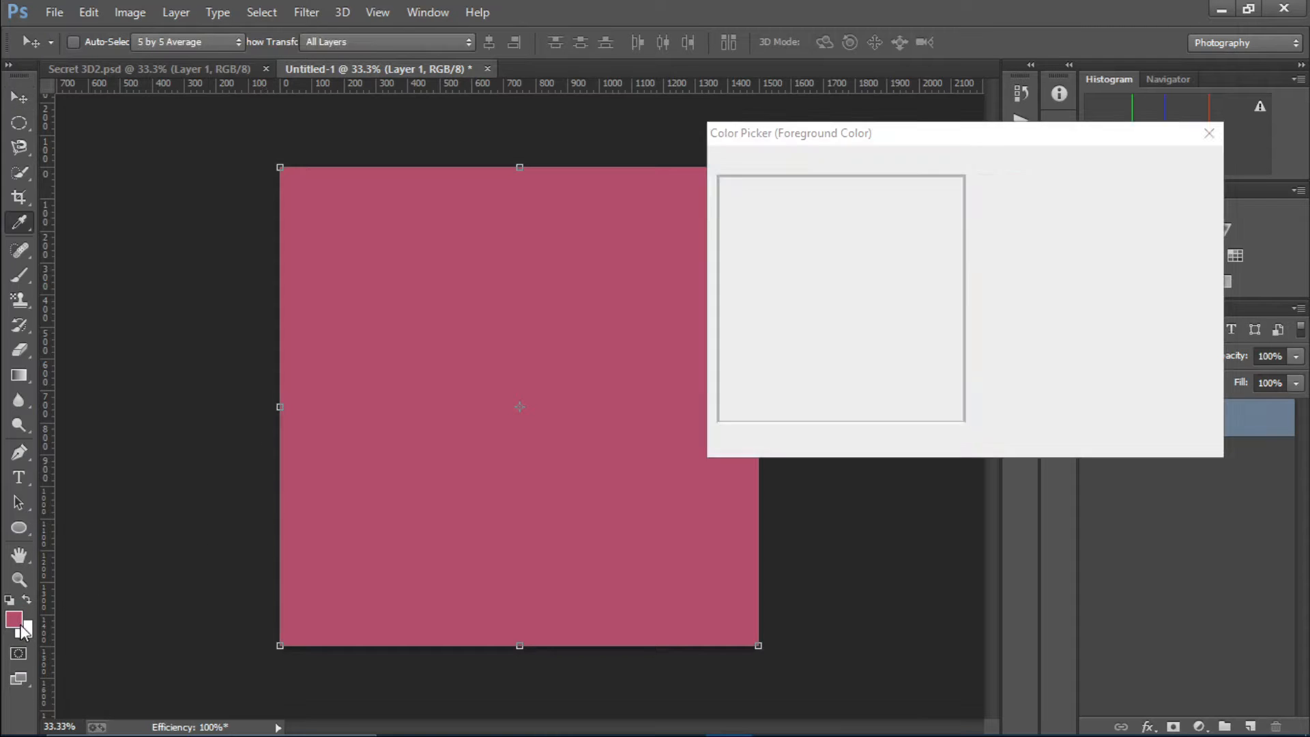
drag(982, 222, 988, 195)
click(912, 218)
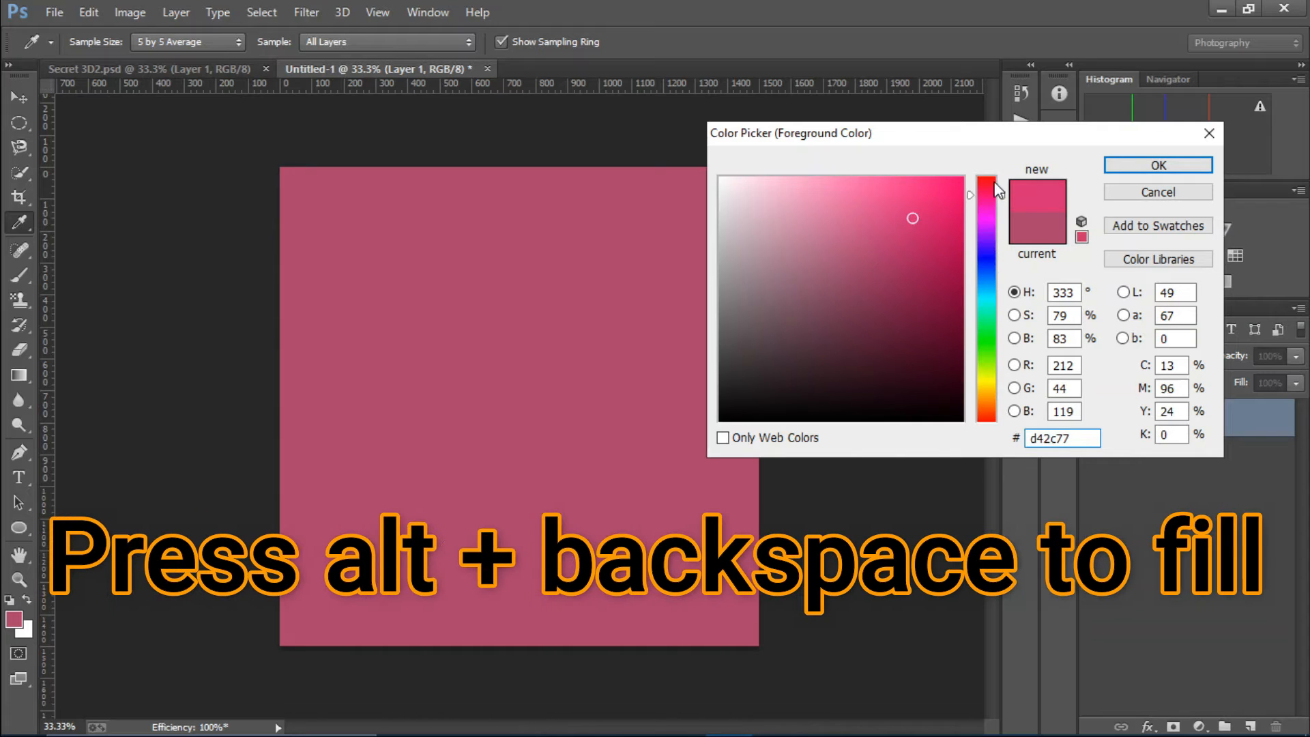
click(1158, 166)
key(alt+BackSpace)
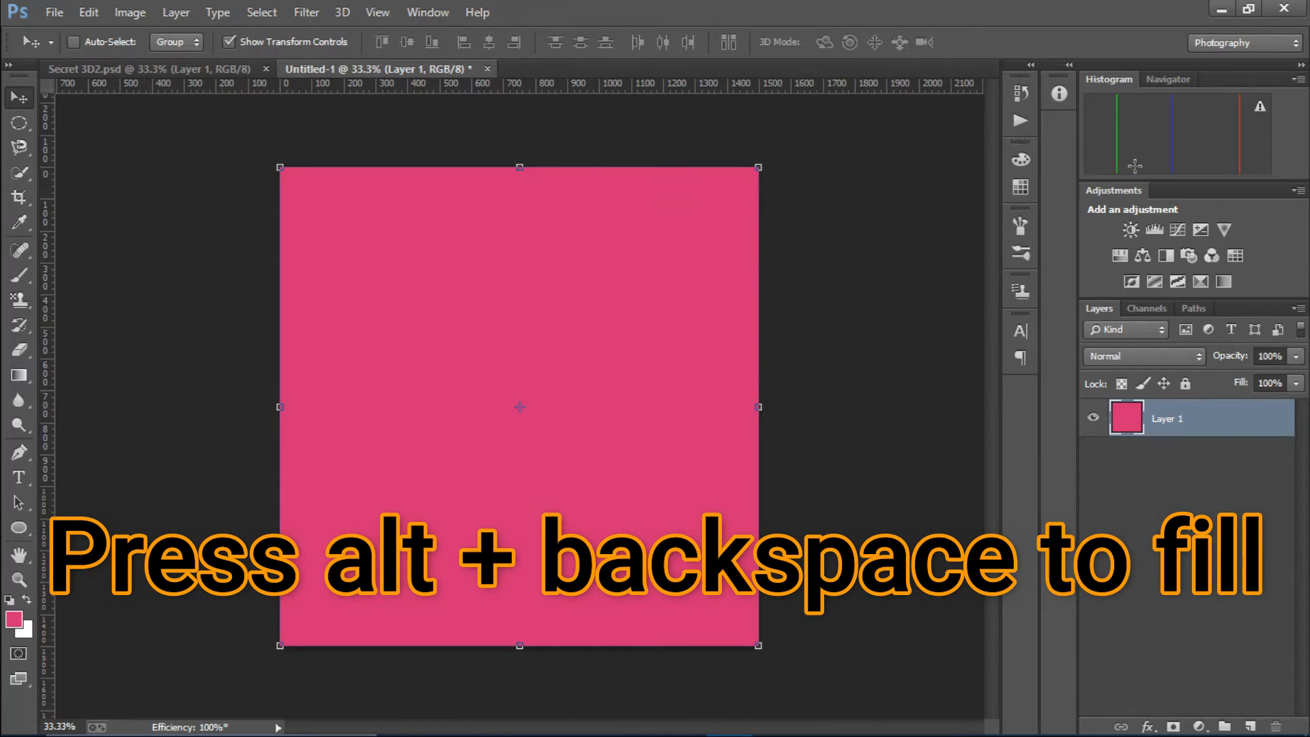
Set the foreground colour to crimson #c7175d and fill Layer 1 with it as the background.
click(21, 619)
click(985, 199)
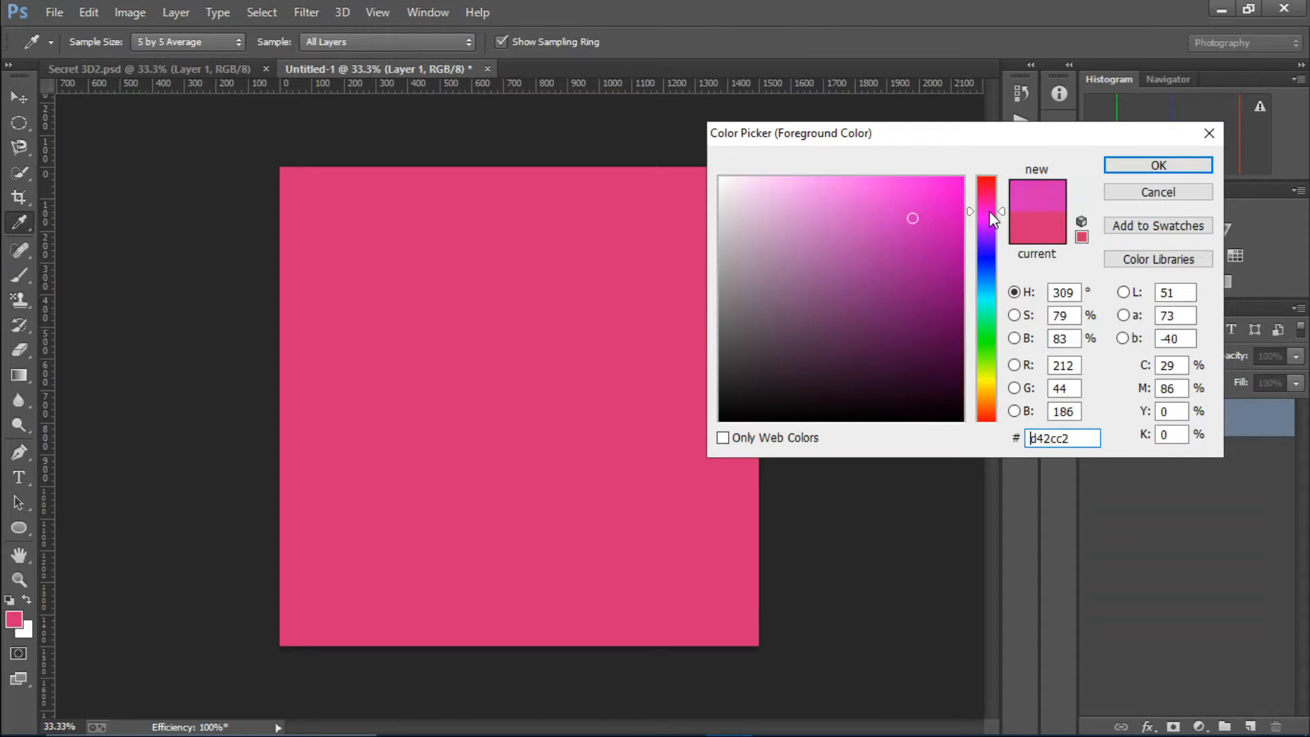
mouse_move(985, 198)
mouse_down()
mouse_move(926, 195)
mouse_move(938, 230)
mouse_up()
click(1158, 165)
key(v)
key(alt+BackSpace)
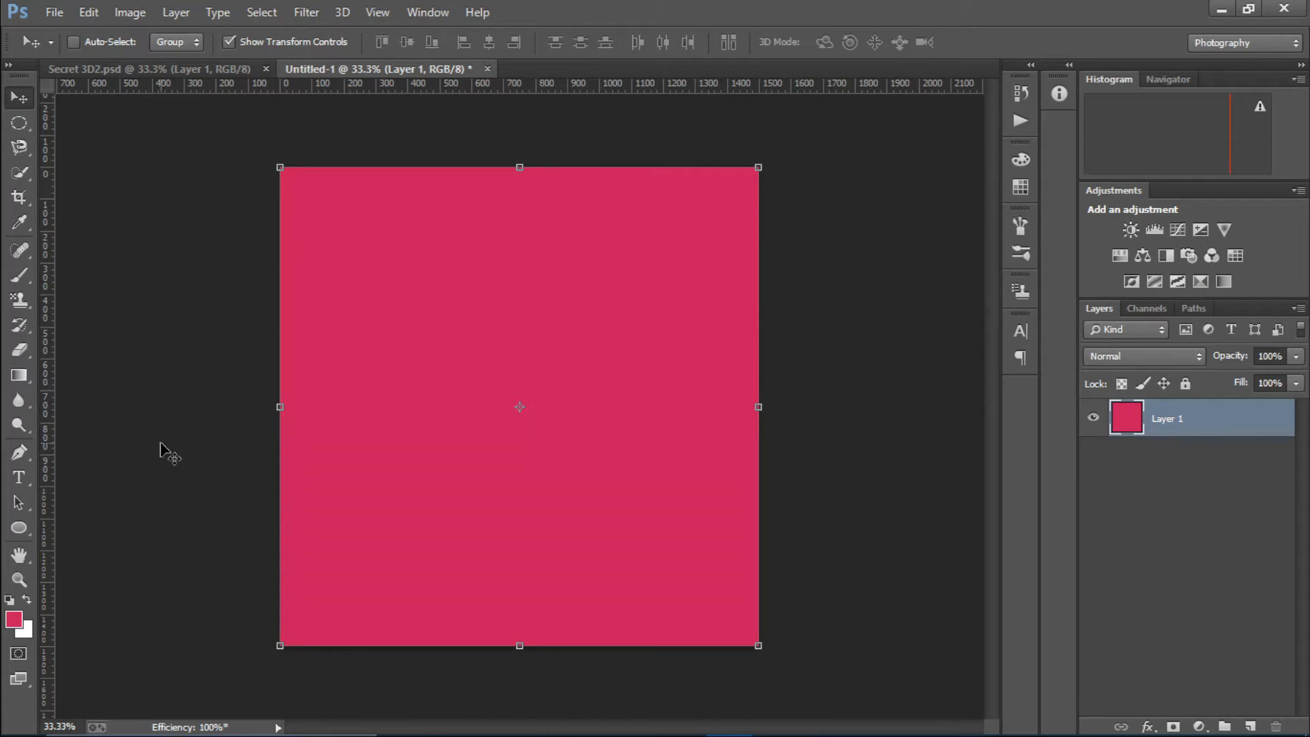
Set the Type tool's text colour to light blue #3ac5ff.
click(18, 480)
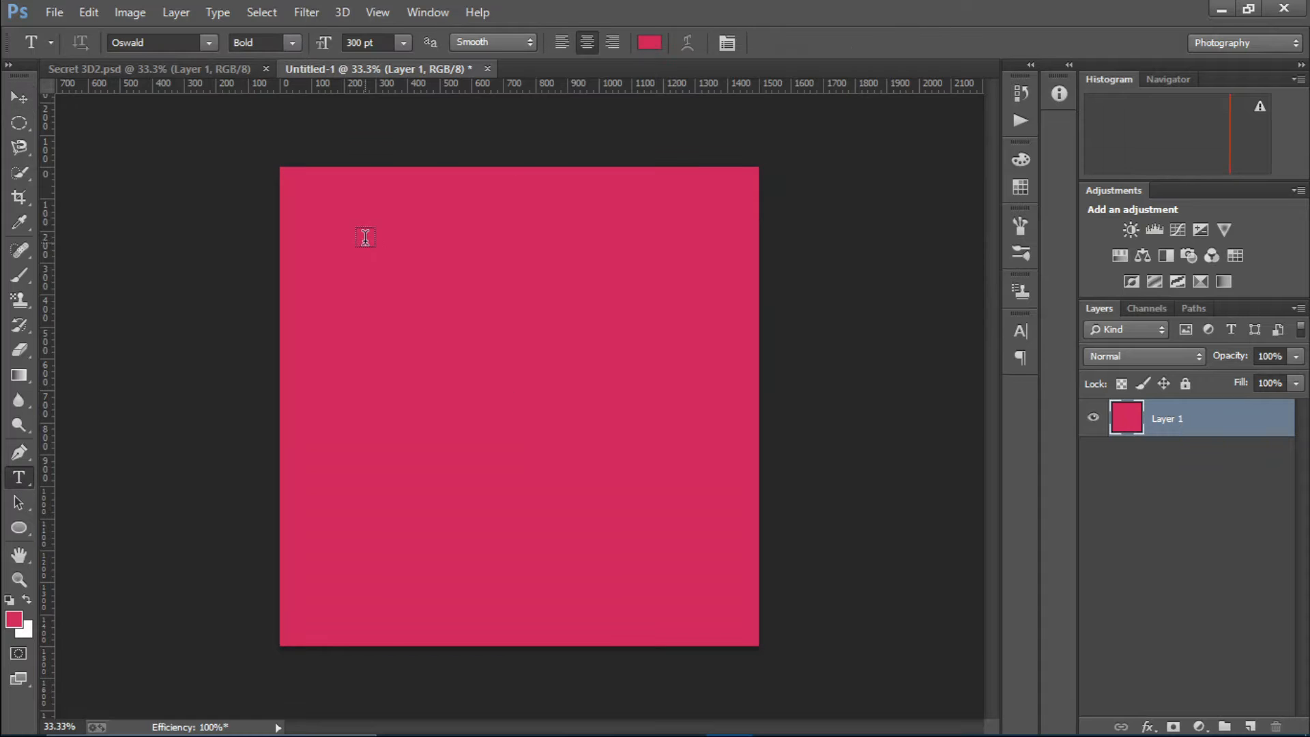
click(649, 42)
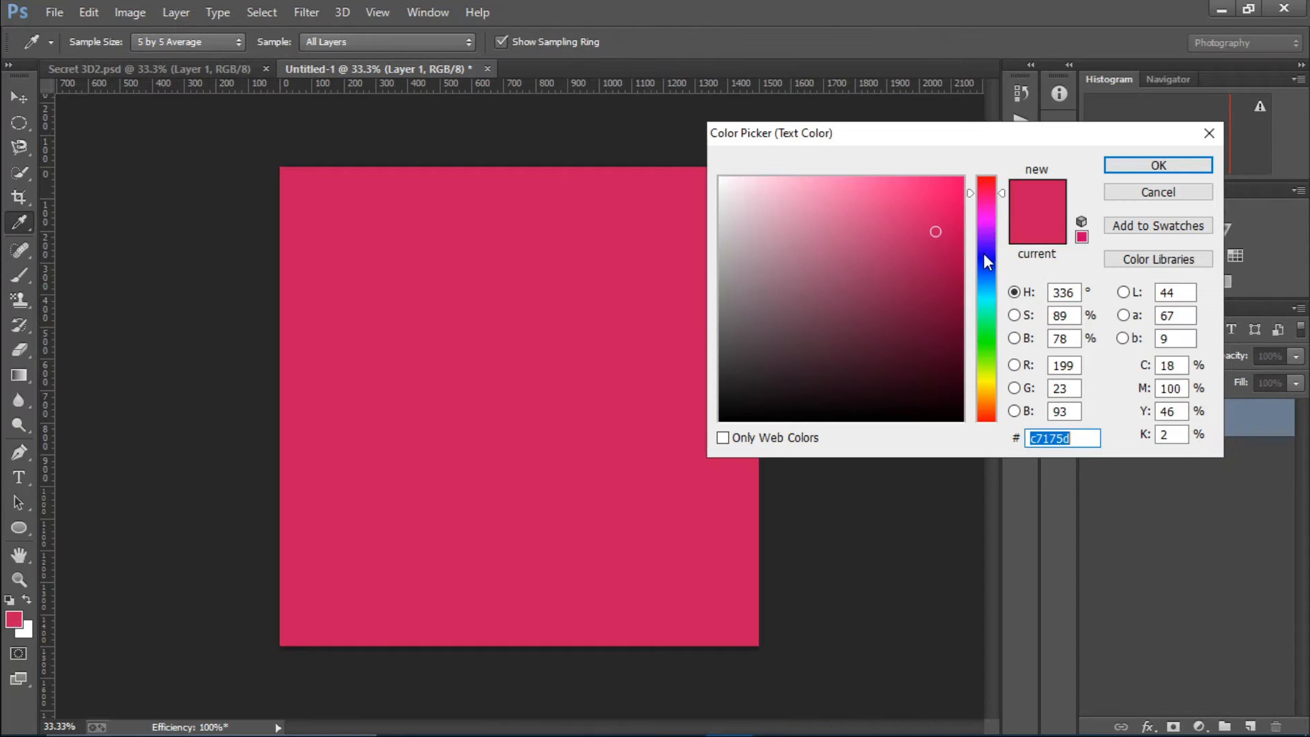
drag(985, 266, 990, 286)
drag(913, 203, 908, 126)
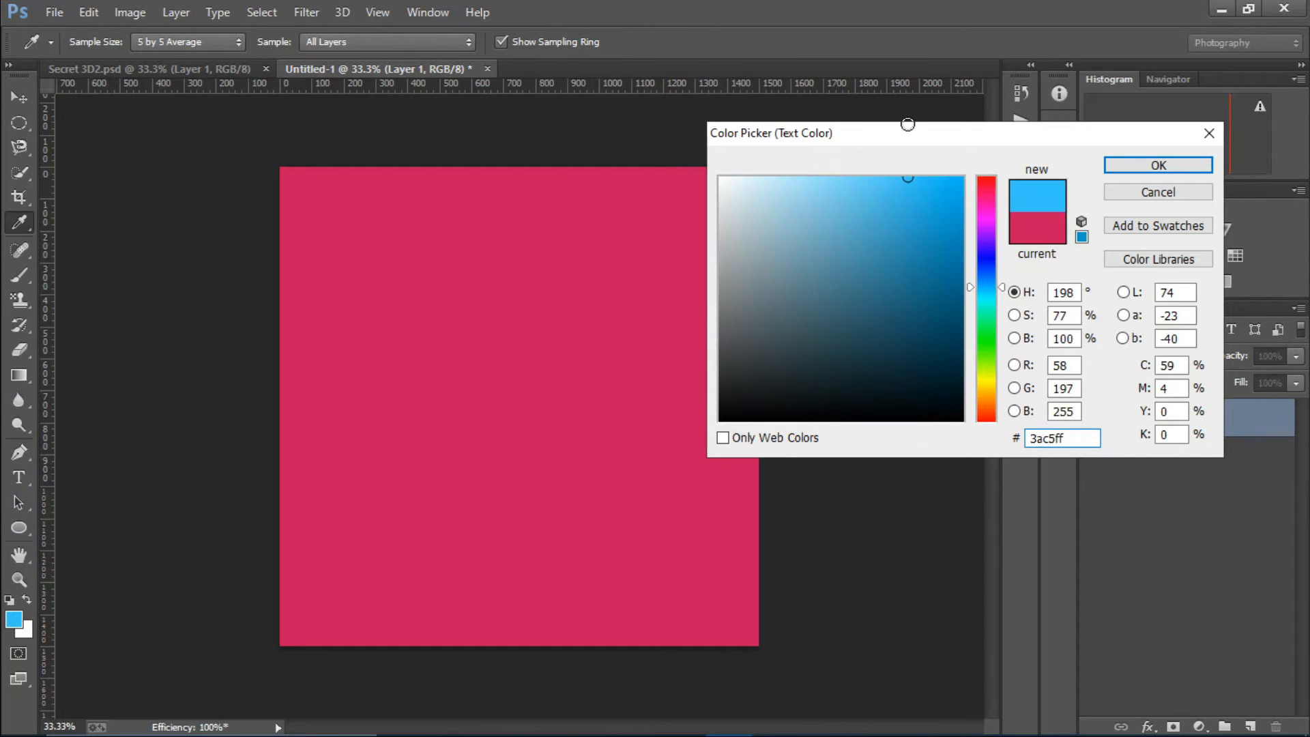
click(1150, 166)
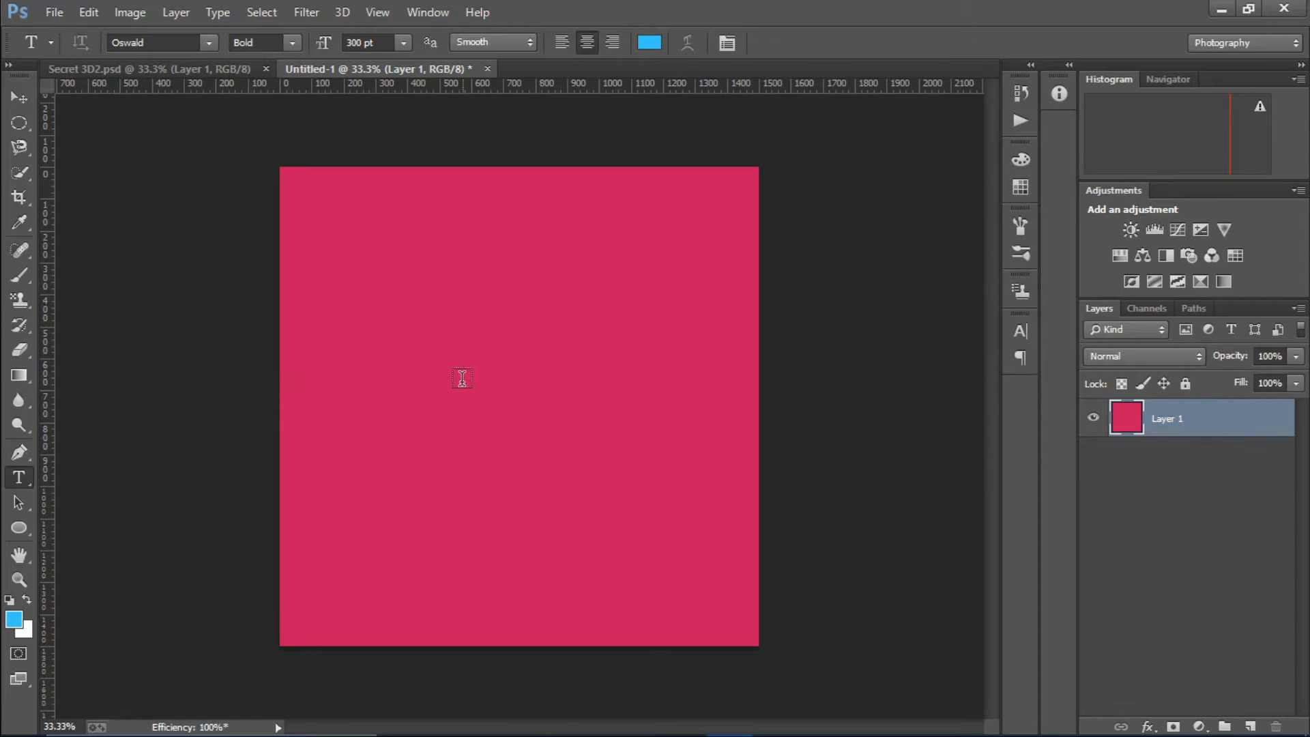
Add the text "3D" in Oswald Bold 300 pt and move it to the middle of the canvas.
click(443, 401)
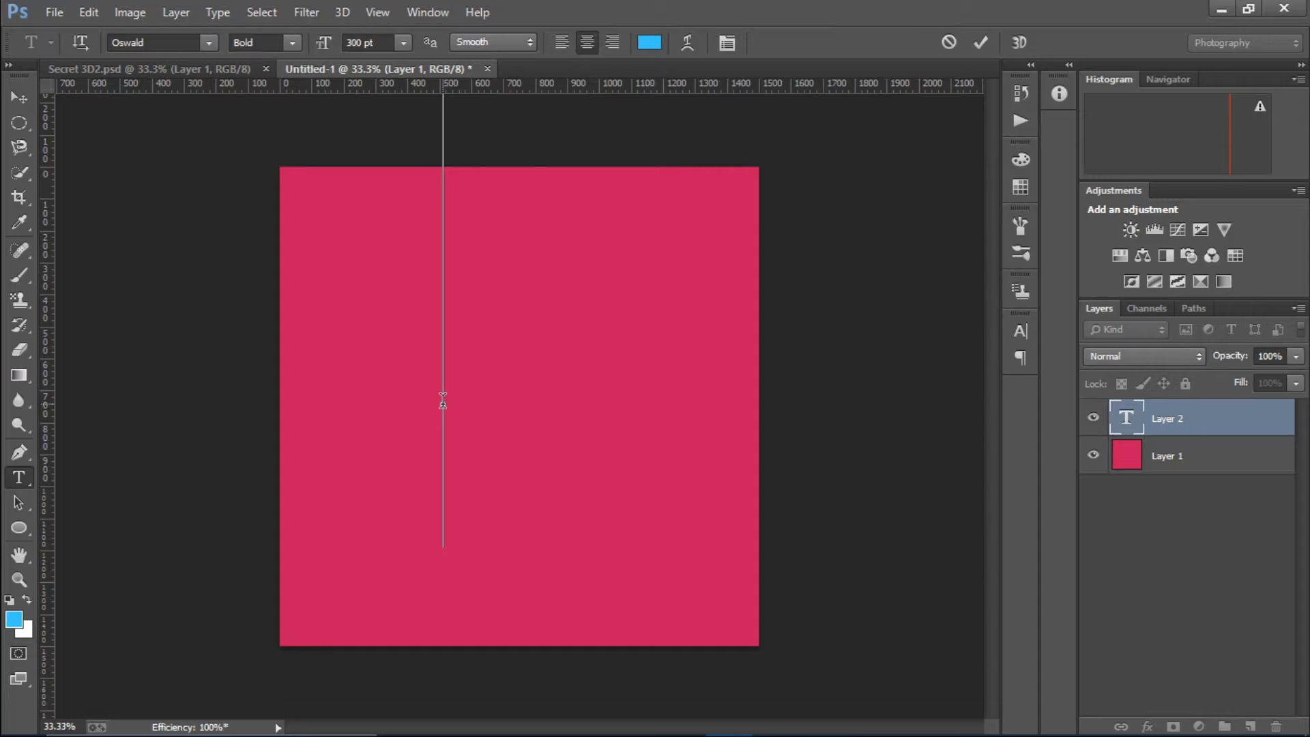
text(3D)
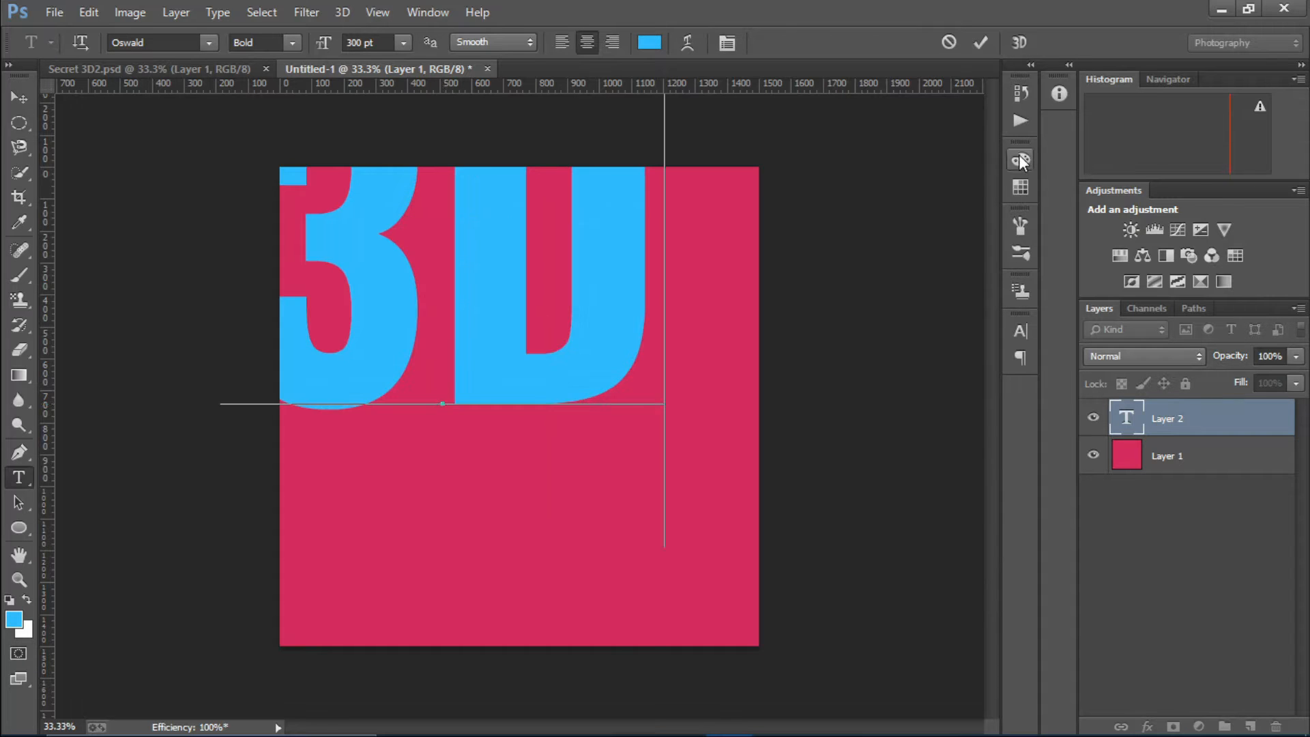
click(982, 39)
key(v)
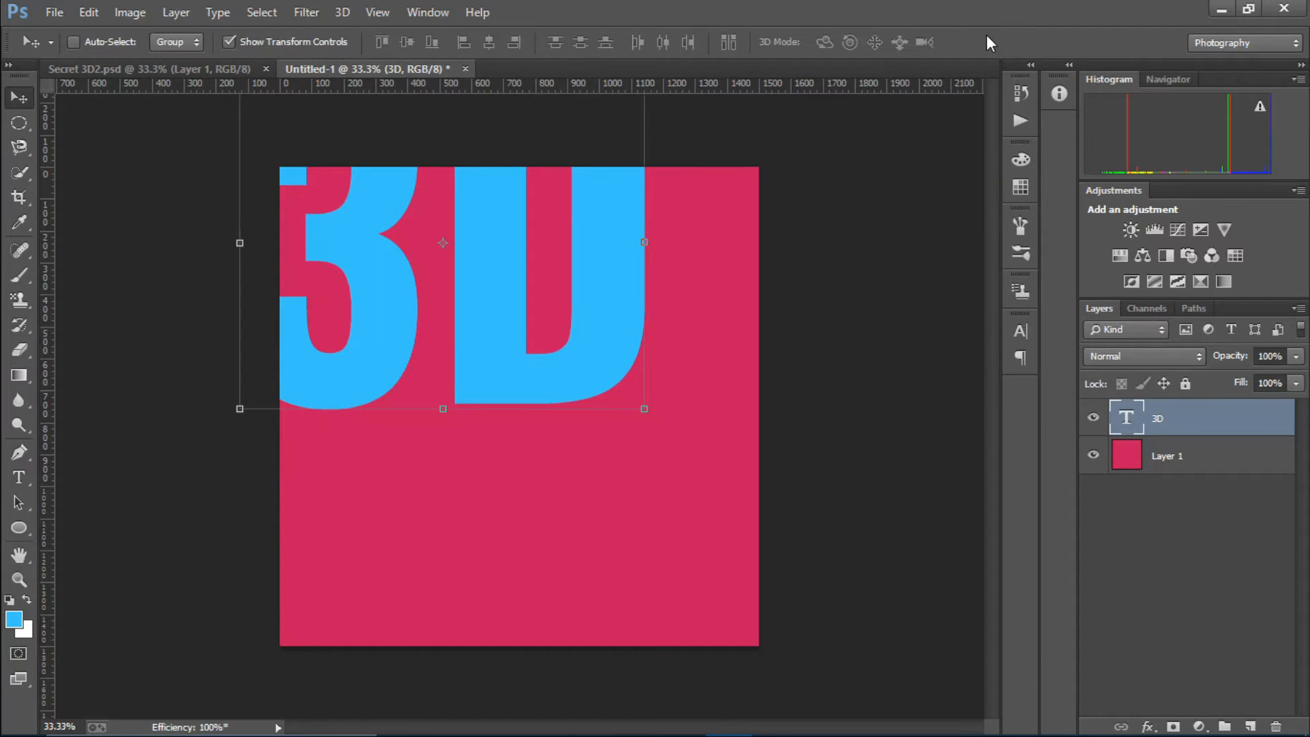
drag(591, 264, 661, 419)
Duplicate the 3D text layer and recolour the copy dark blue #15485d by lowering the brightness to 36%.
key(t)
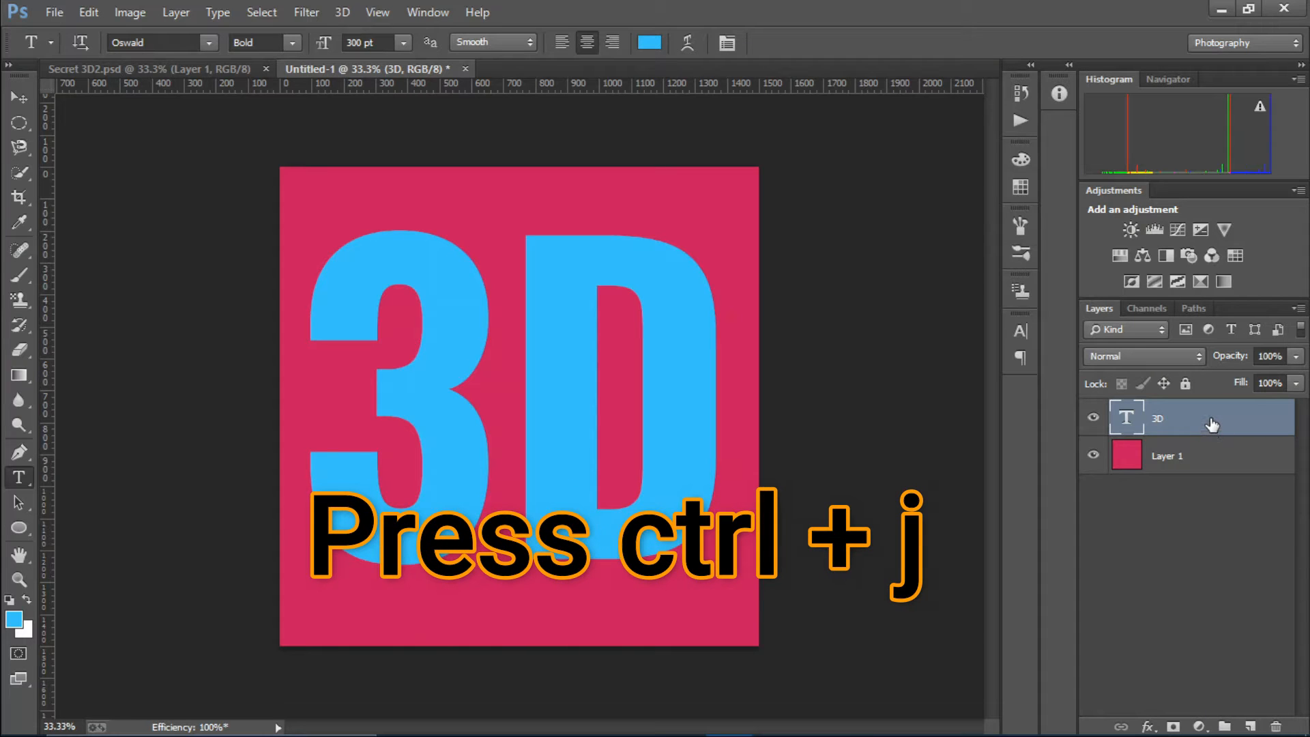
key(ctrl+j)
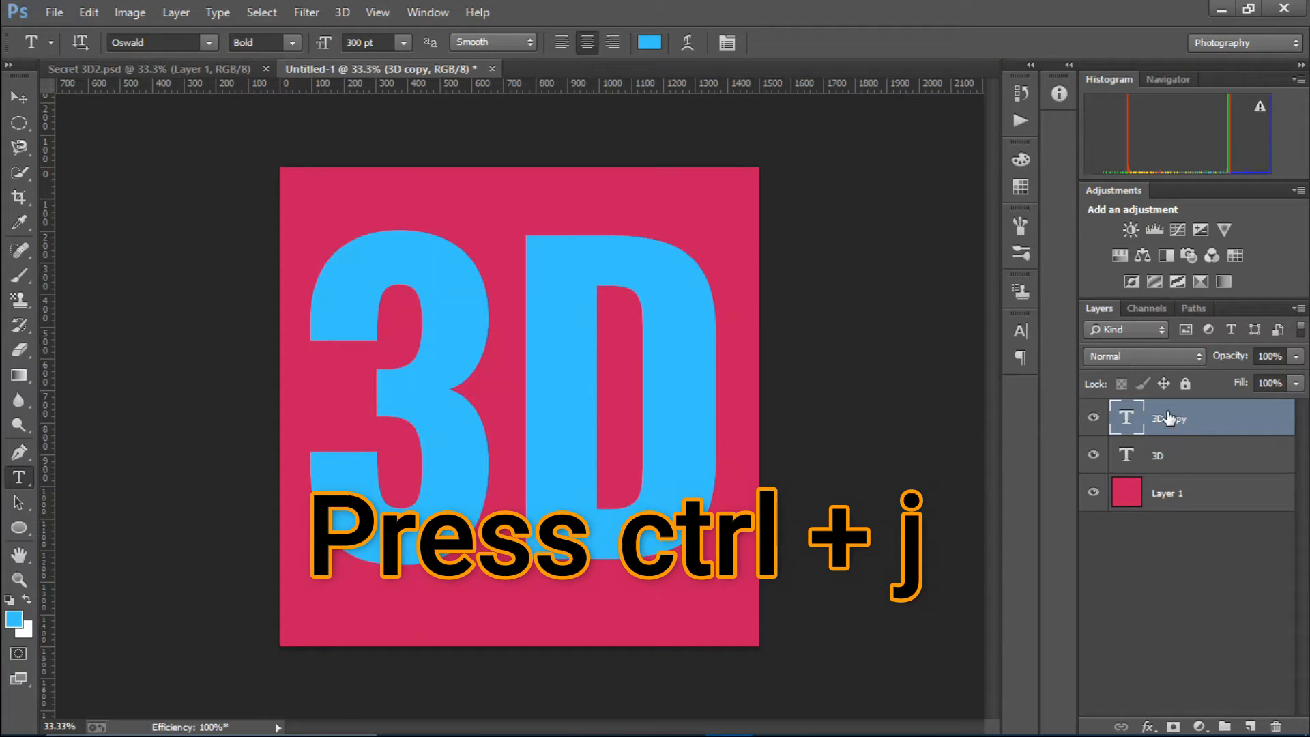
double_click(1126, 424)
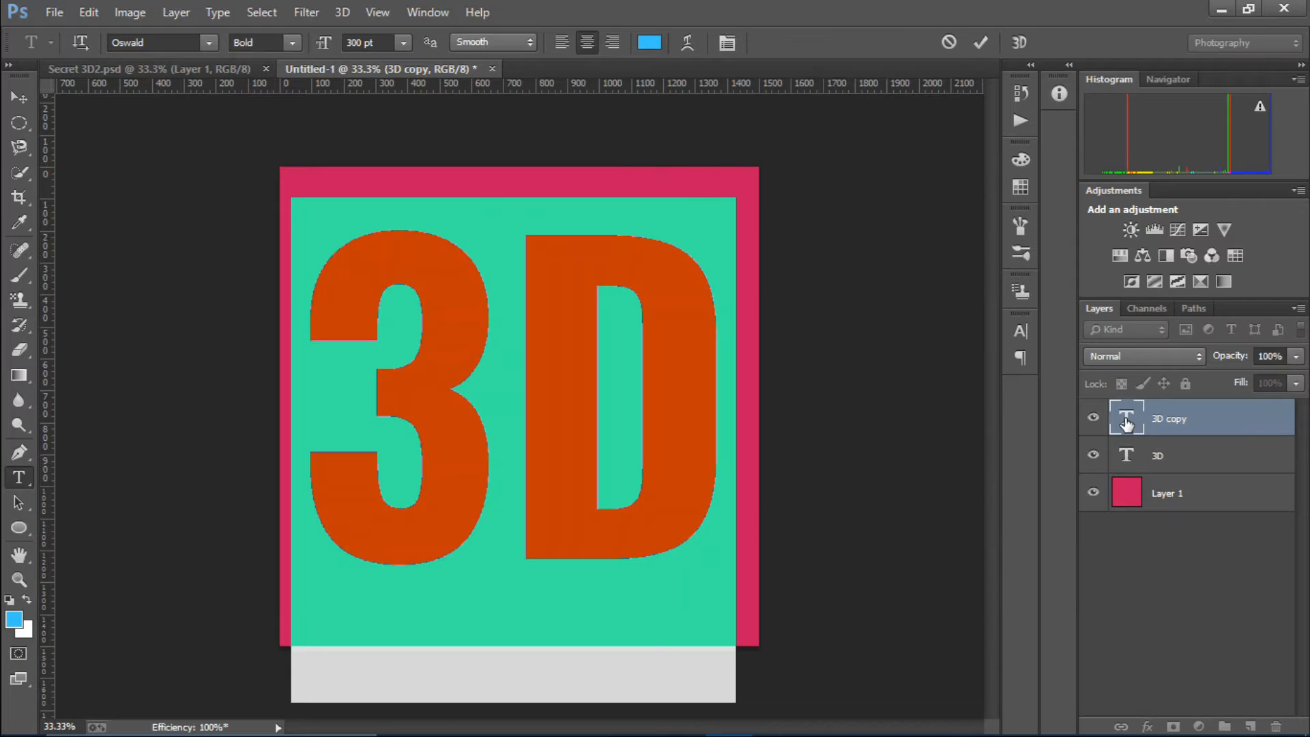
click(649, 42)
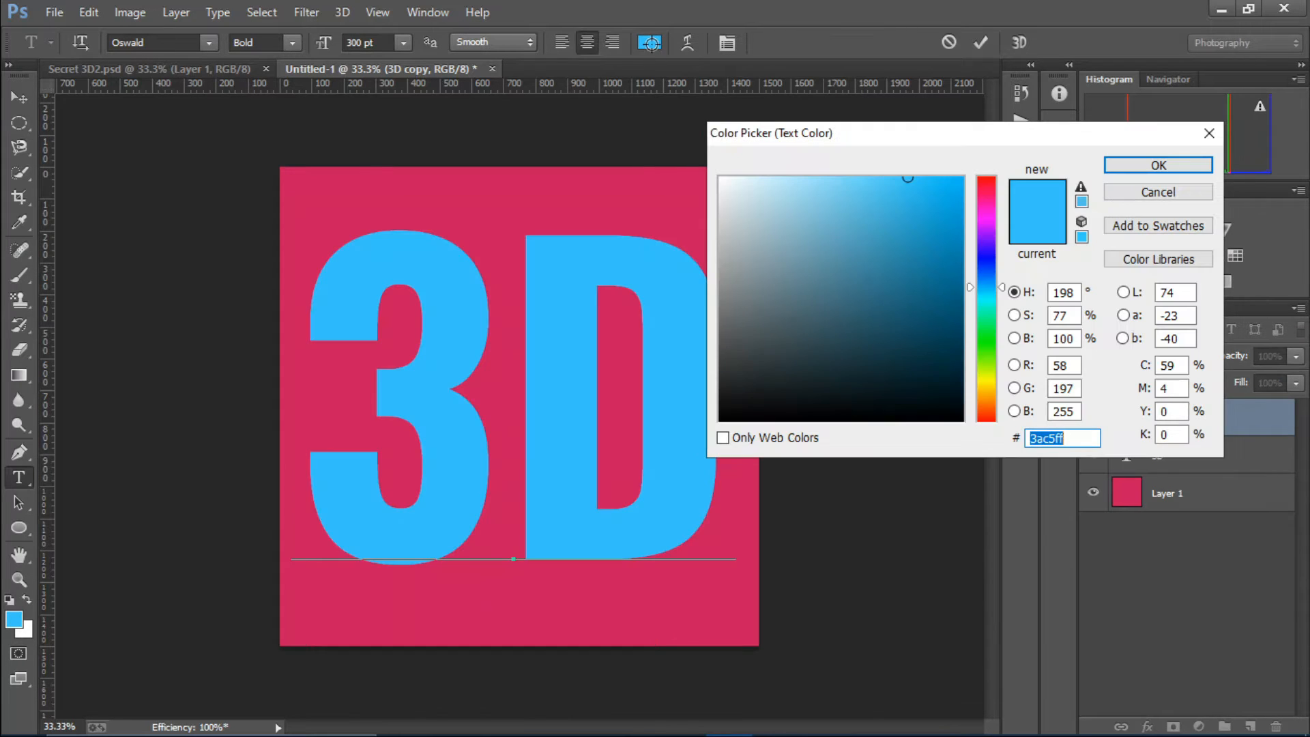
click(1015, 339)
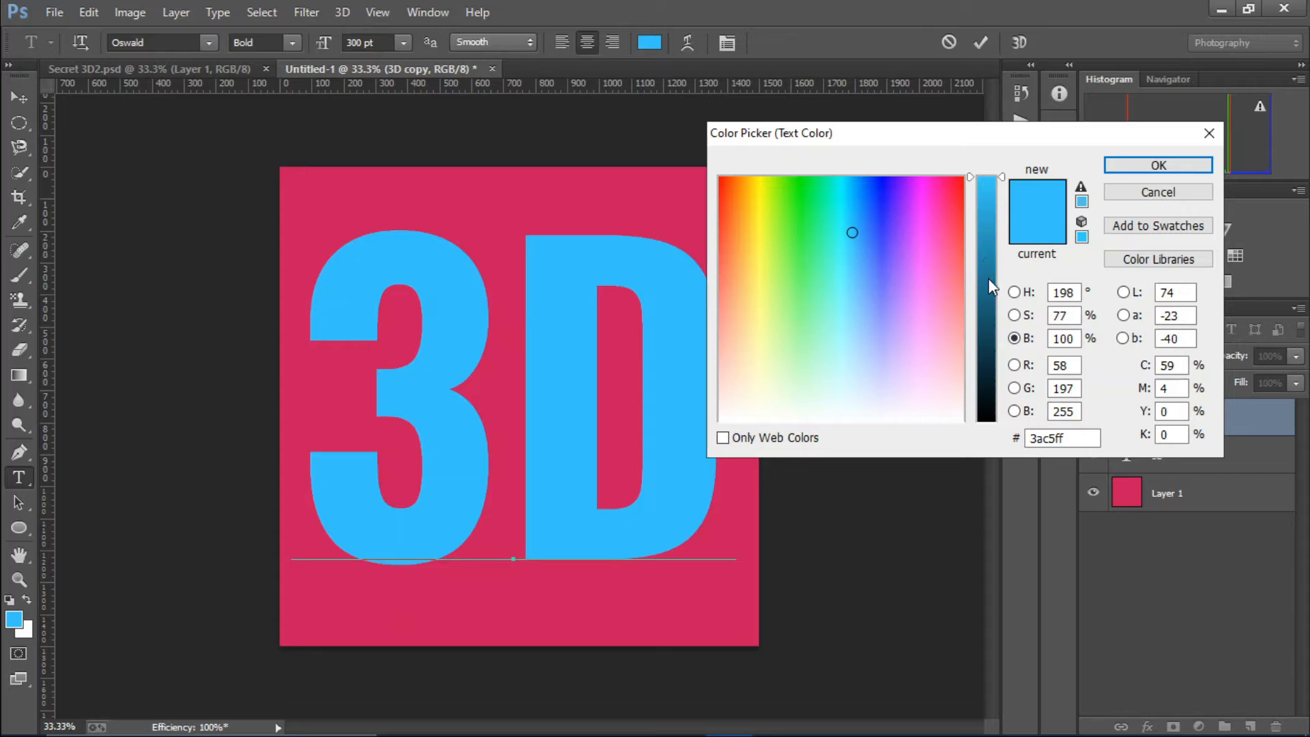
drag(992, 182, 996, 339)
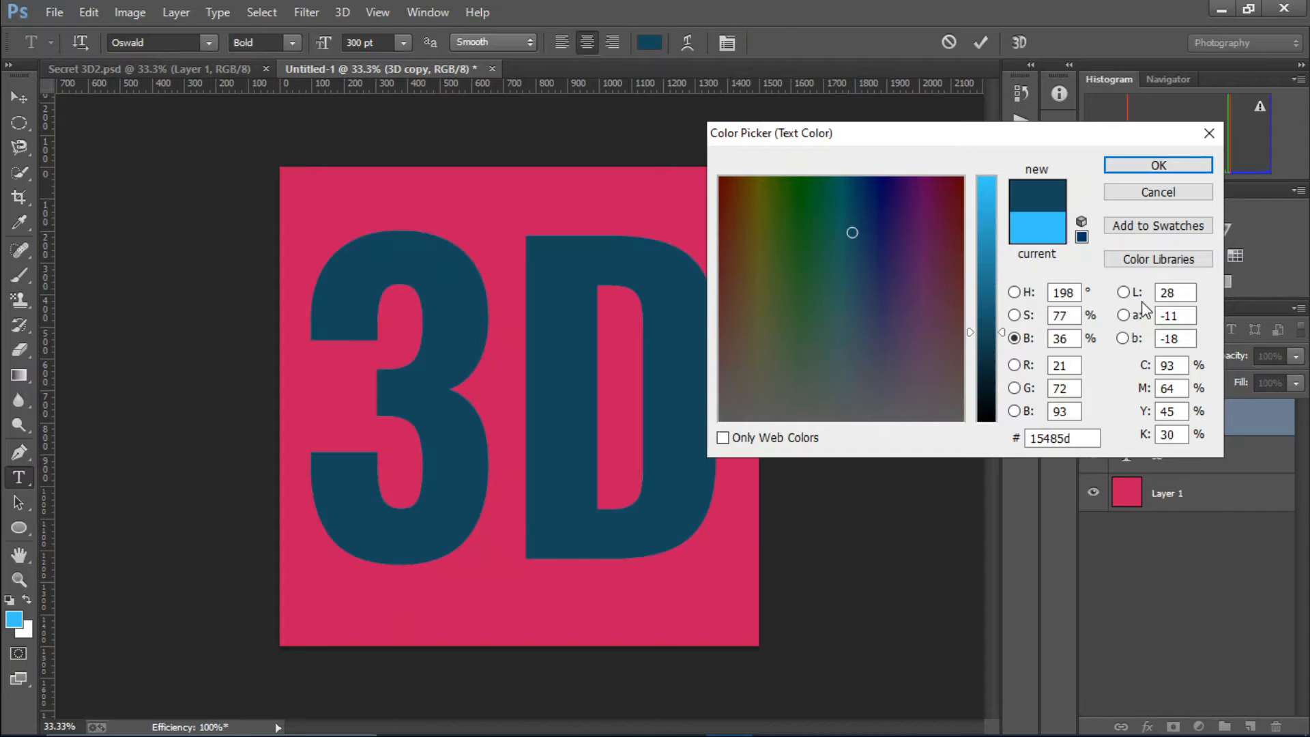
click(1145, 166)
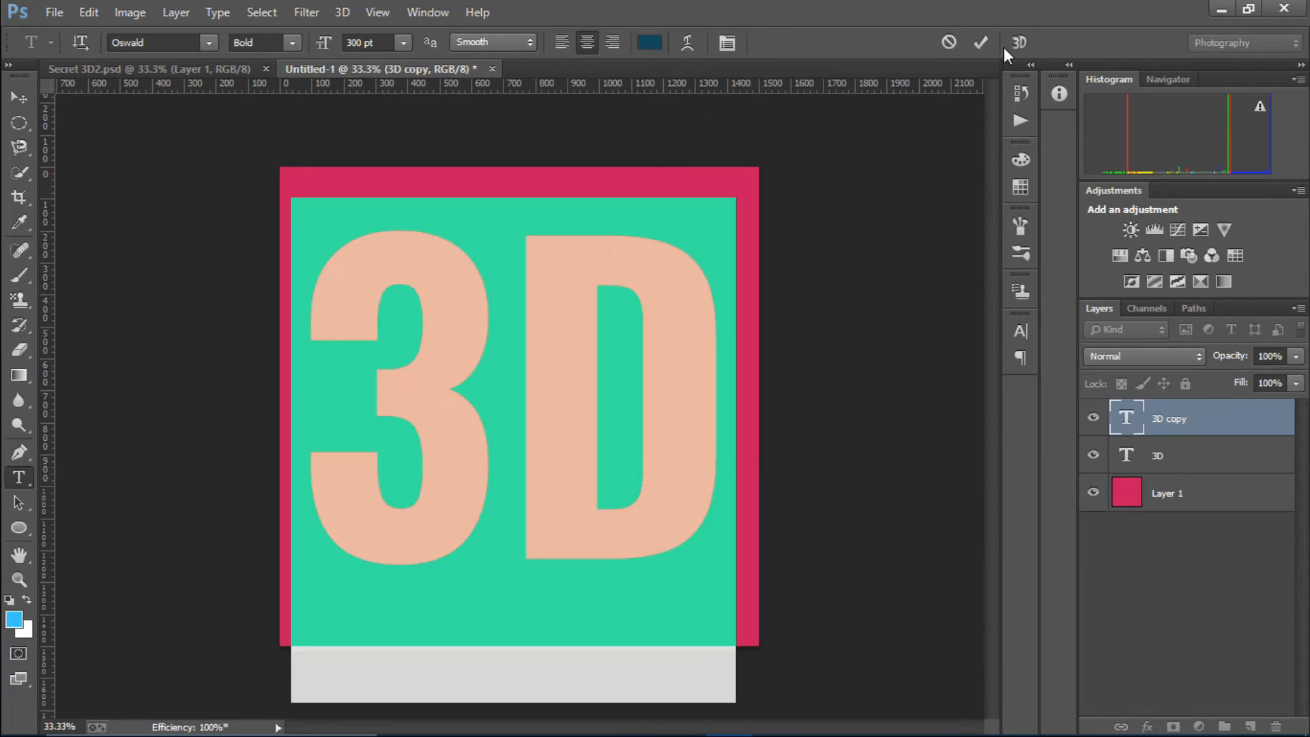
click(982, 43)
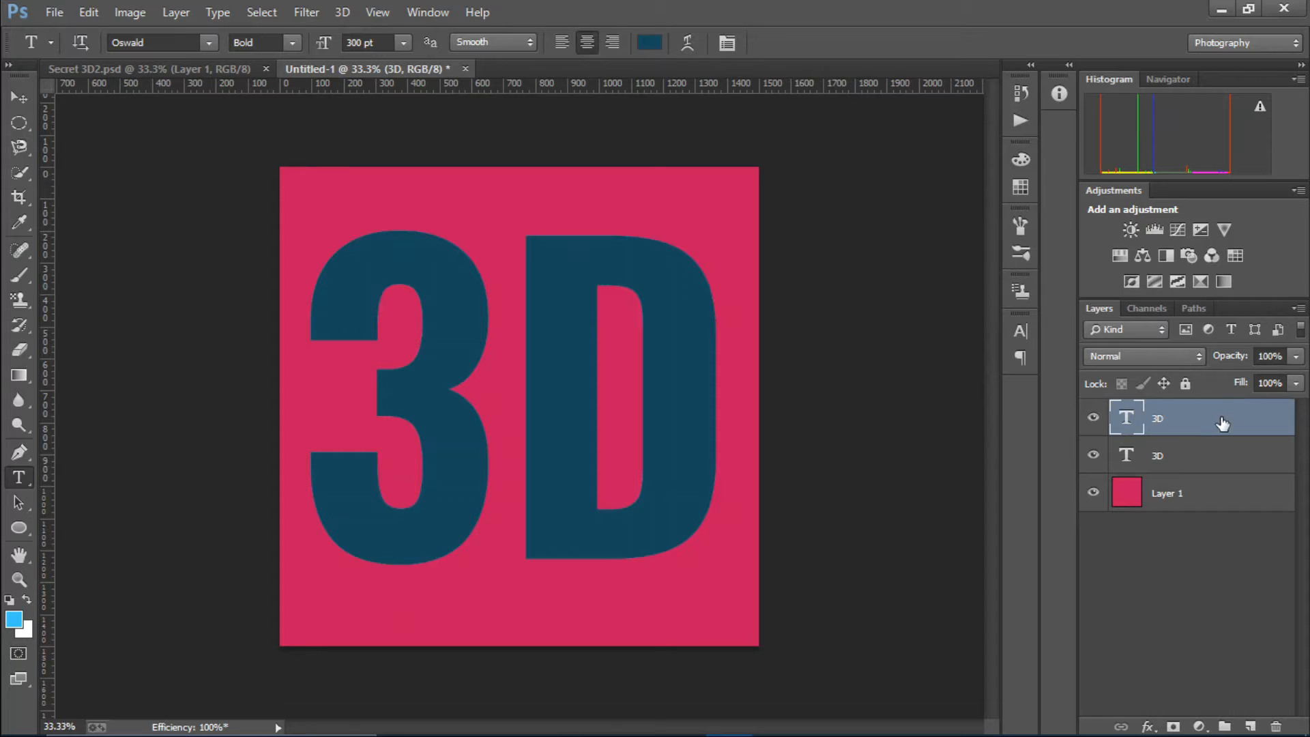
Place the dark 3D layer beneath the light blue one and shift it about 100 px to the right.
drag(1222, 424, 1222, 475)
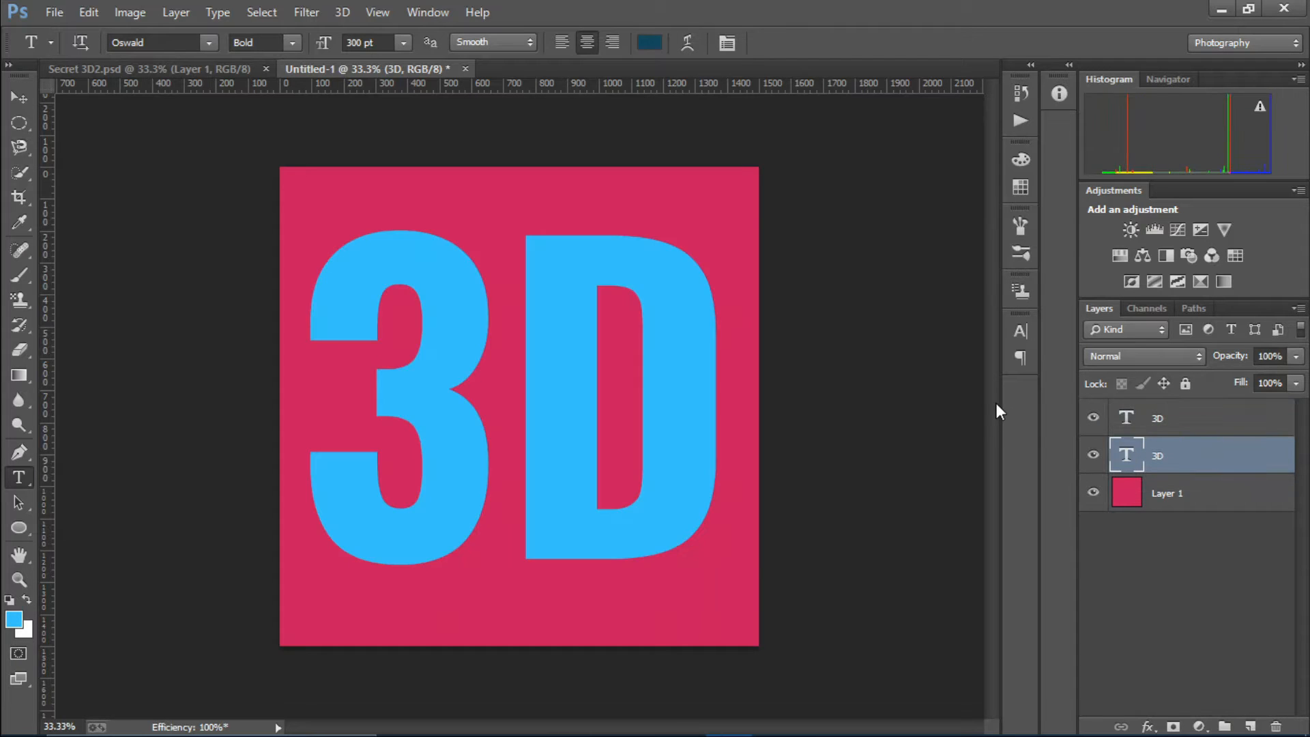
click(27, 100)
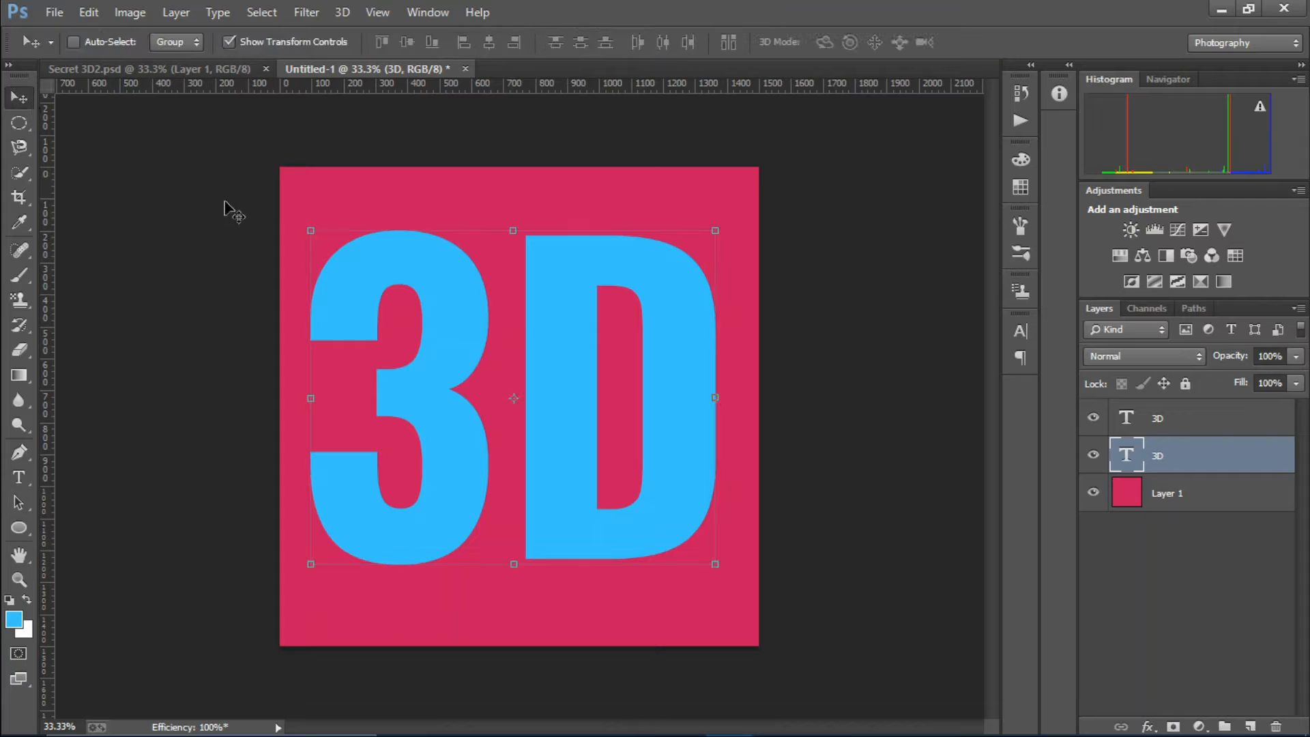
drag(570, 343, 603, 342)
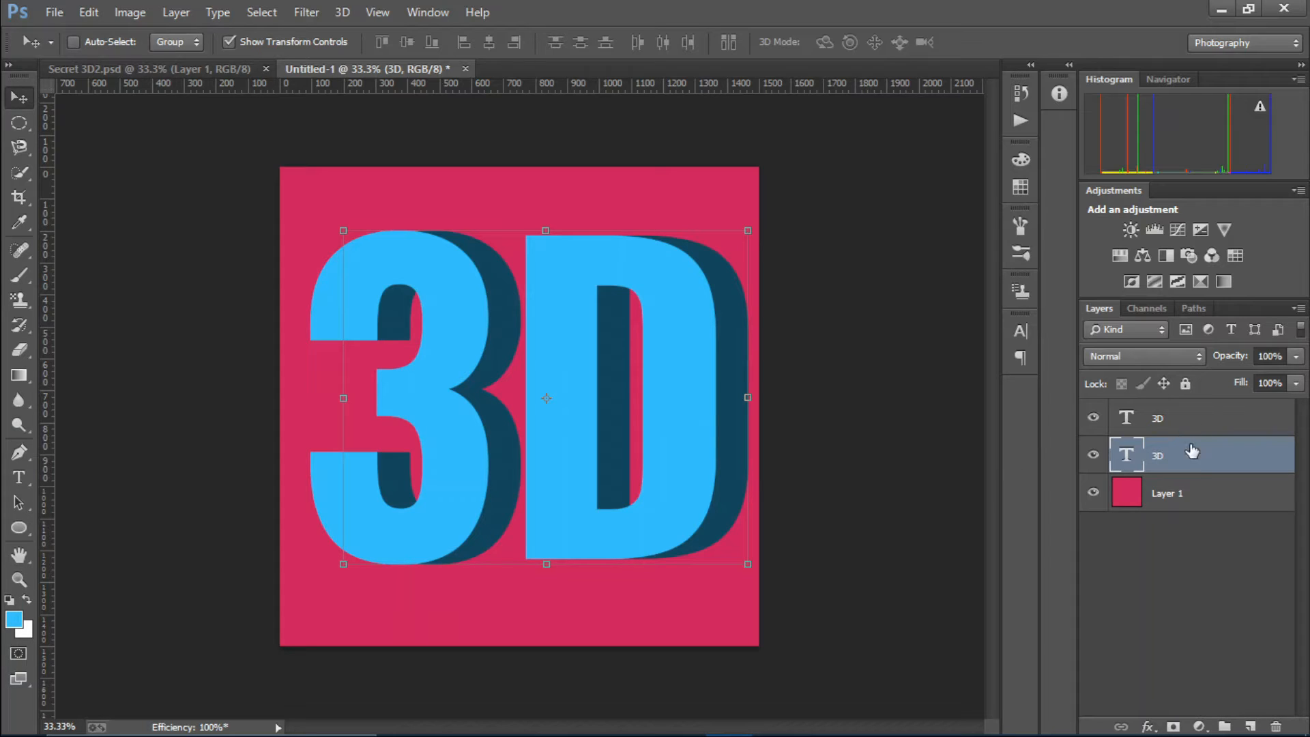
Duplicate the dark blue 3D text layer and rename the copy SHADOW.
key(ctrl+j)
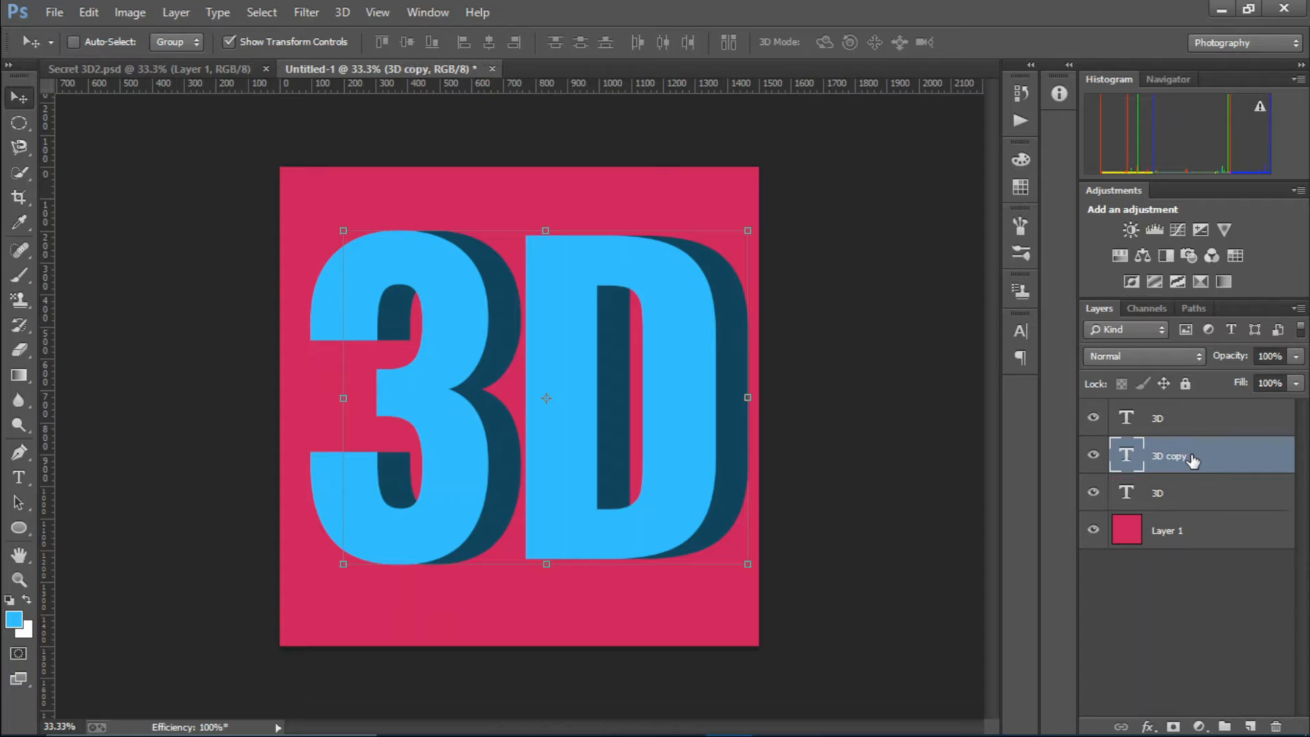
double_click(1162, 456)
text(sHADOW)
key(Return)
double_click(1162, 458)
text(SH)
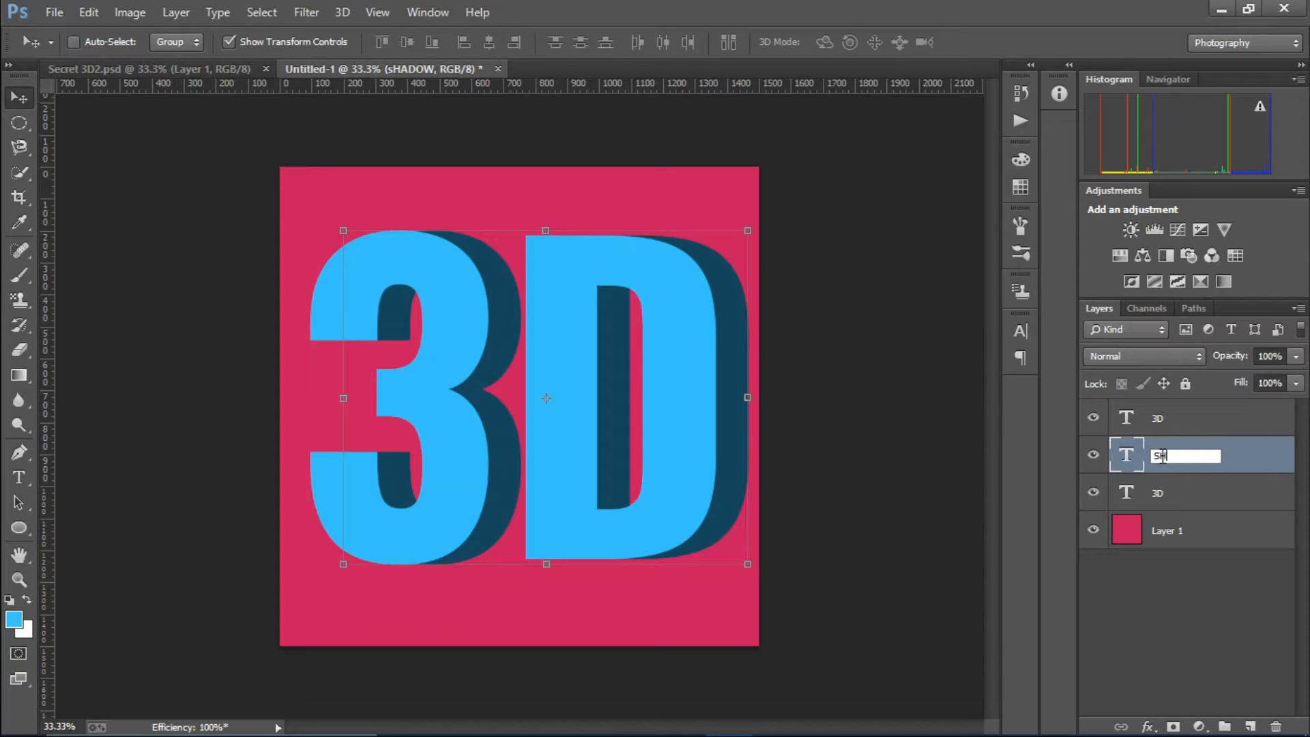
text(ADOOW)
key(BackSpace)
key(BackSpace)
text(W)
key(Return)
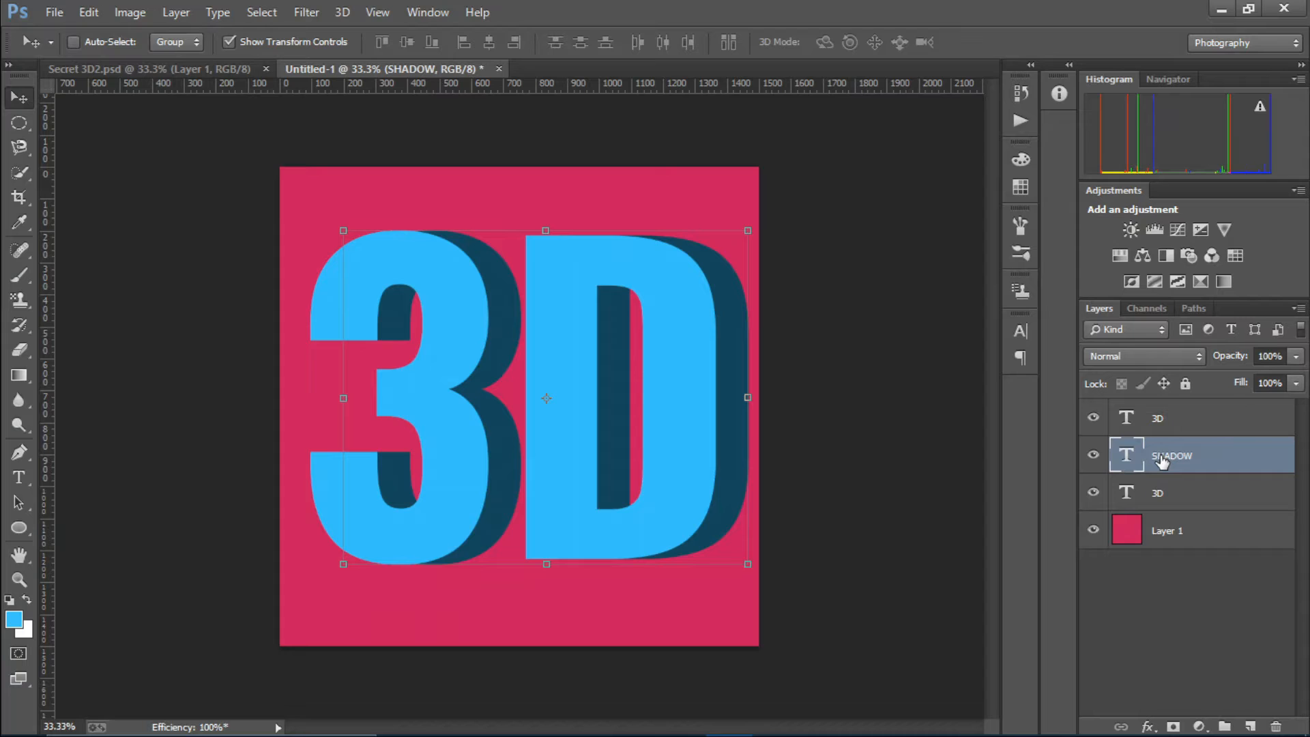
Convert the SHADOW layer to a smart object and give it a black #000000 Color Overlay.
right_click(1218, 457)
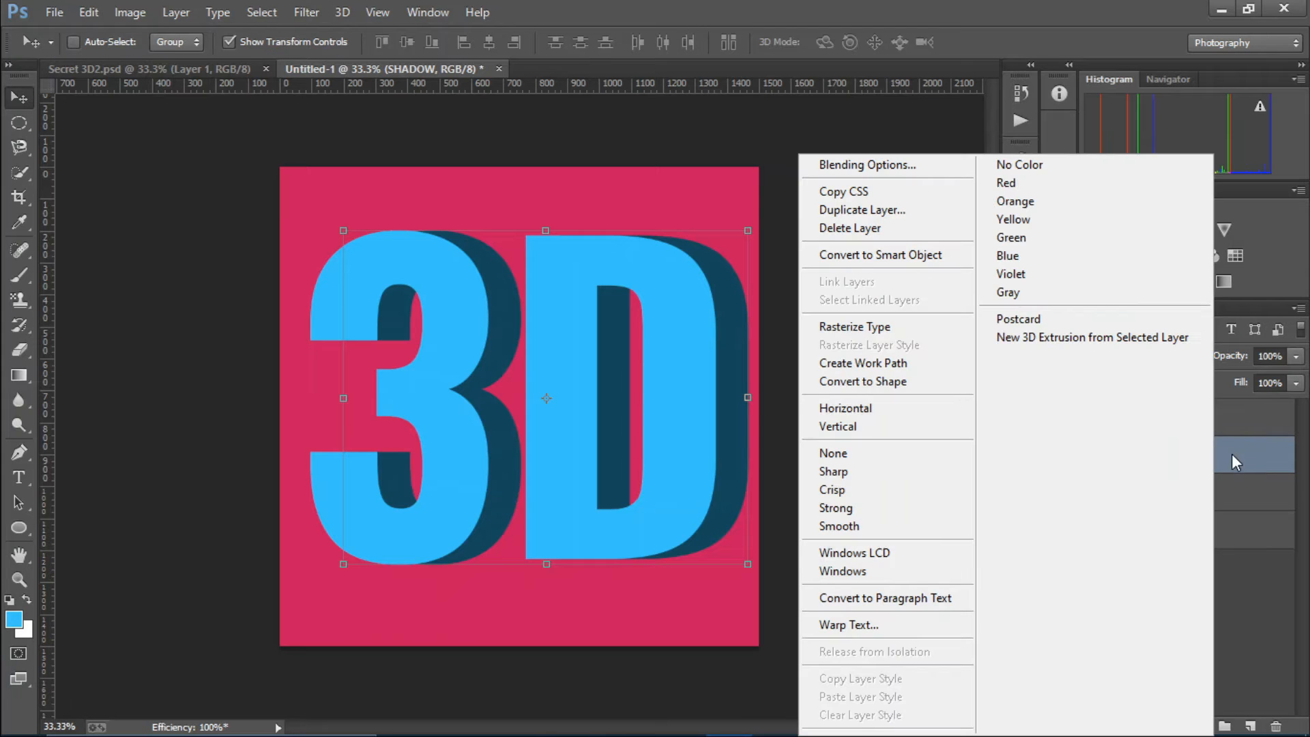
click(941, 258)
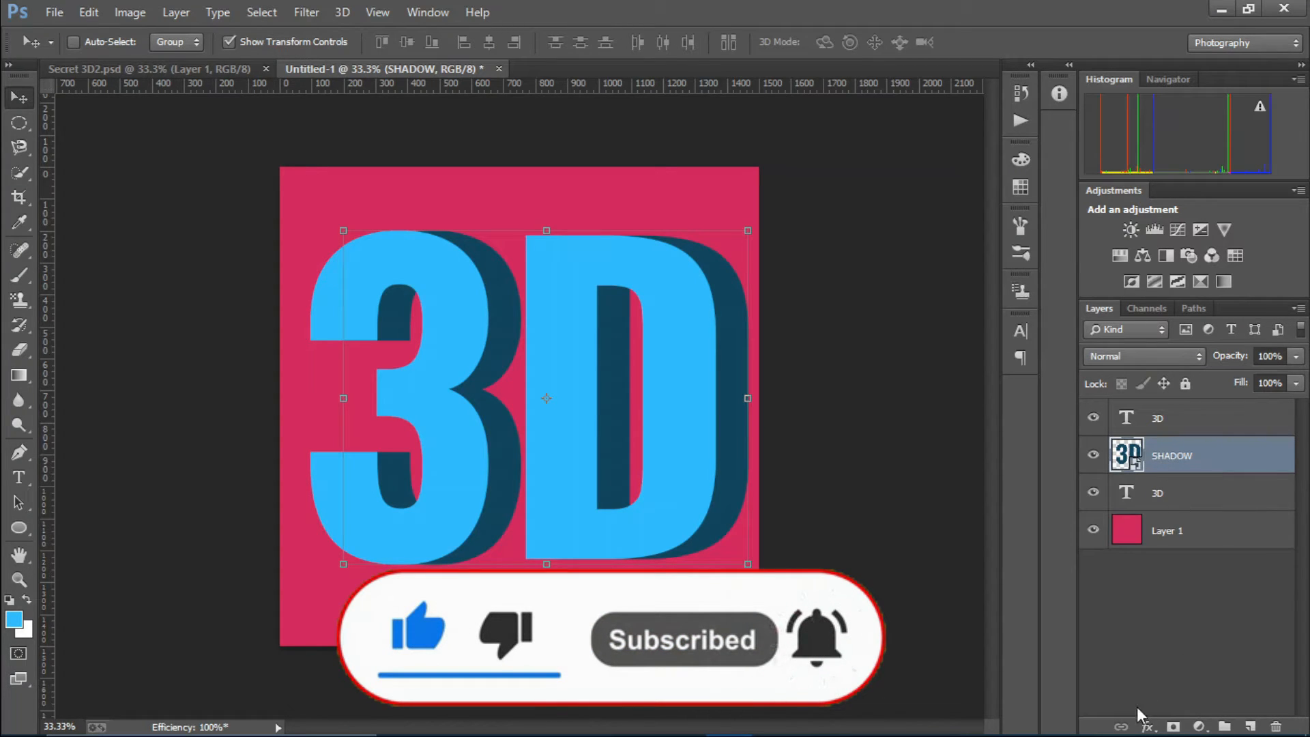
click(1145, 727)
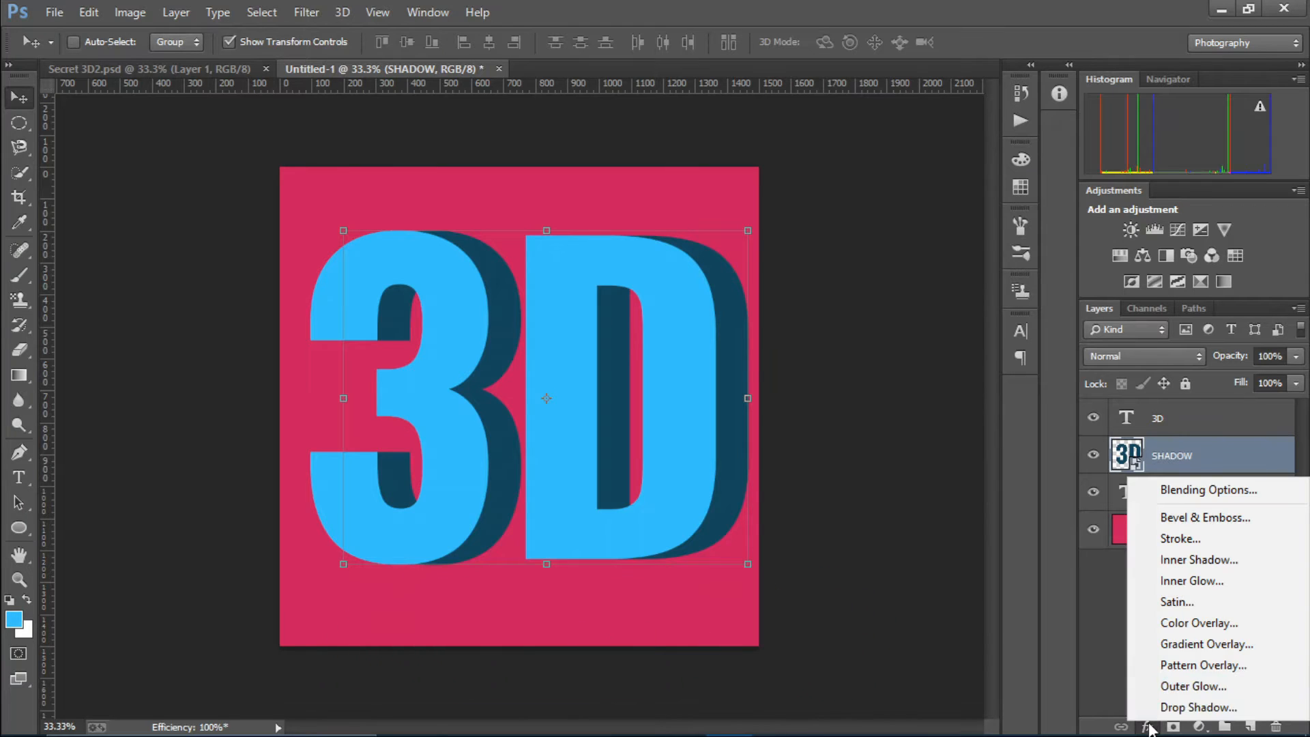
click(1205, 623)
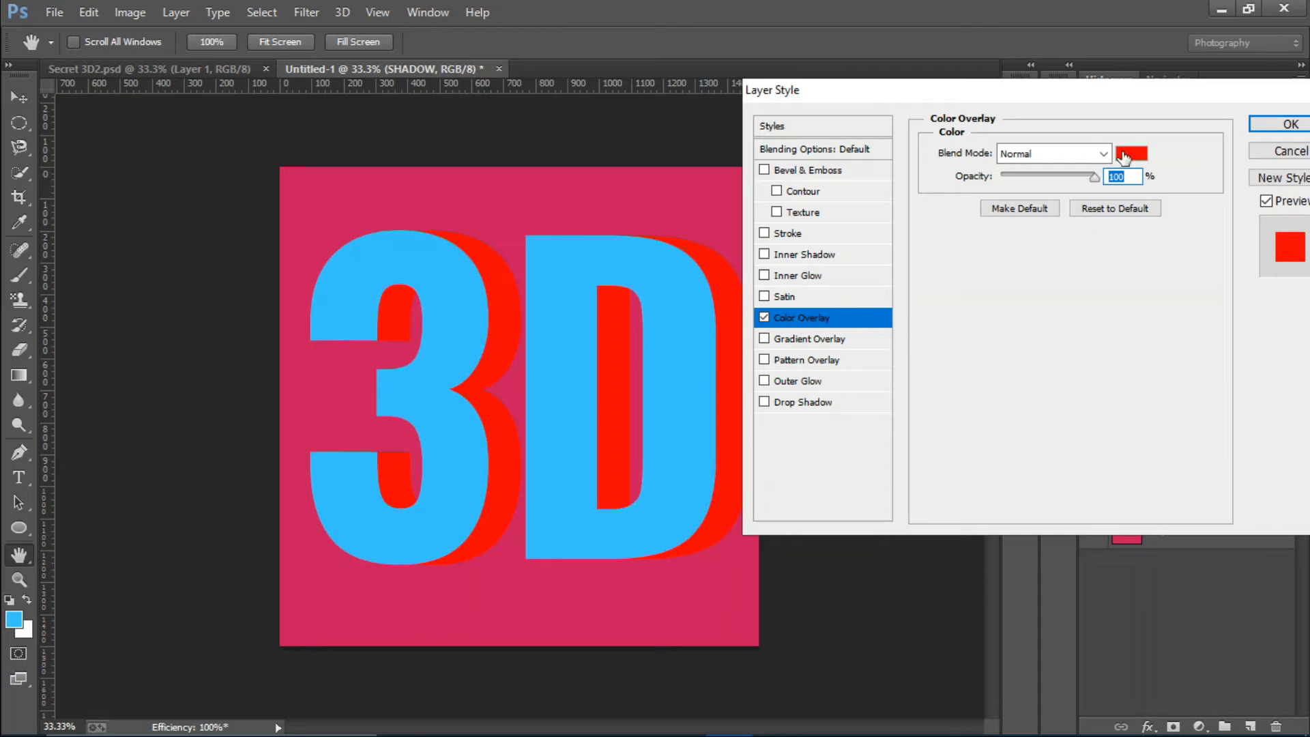
click(1127, 152)
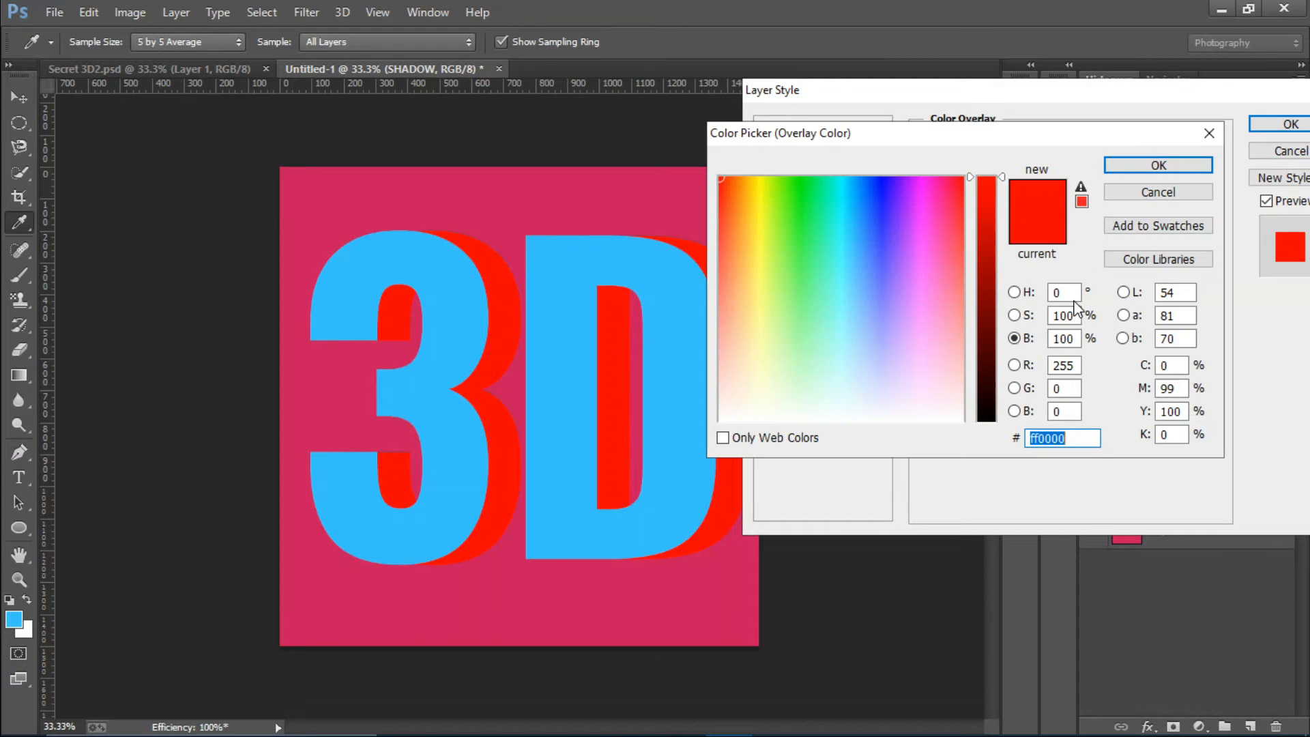
drag(994, 337, 993, 459)
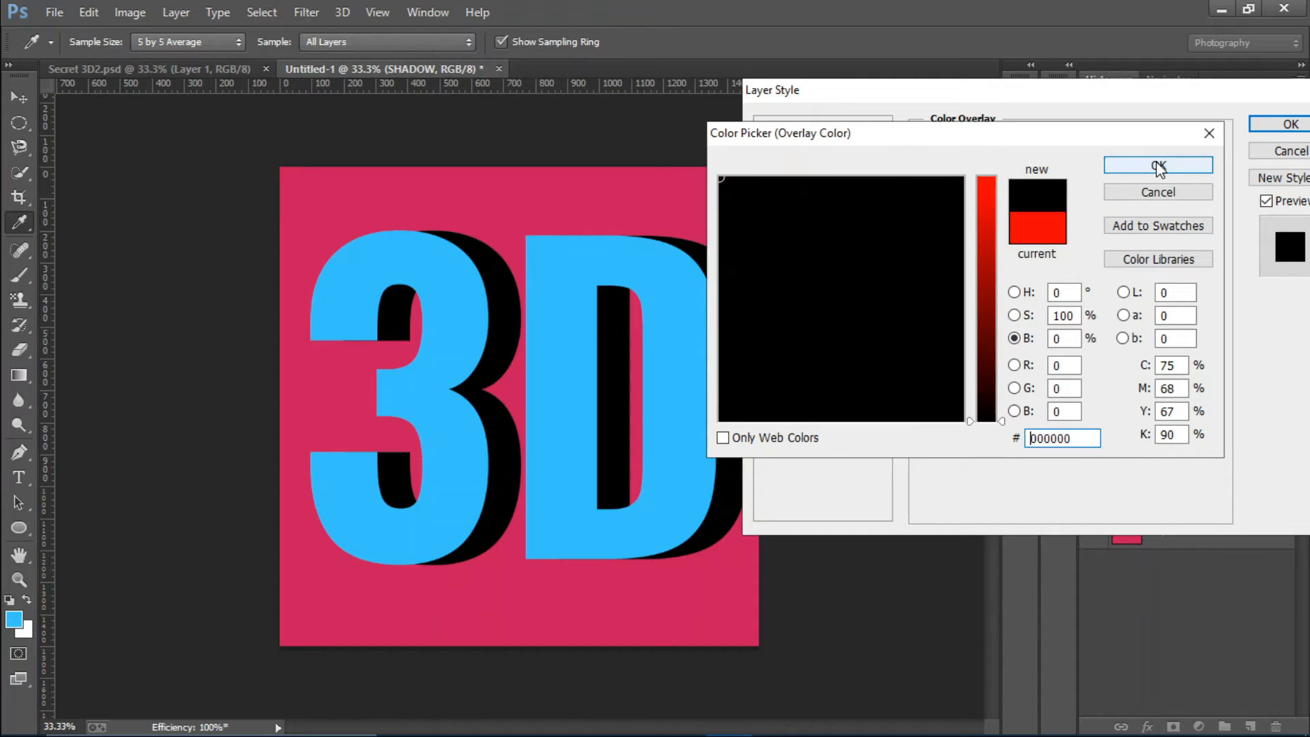
click(1159, 165)
click(1286, 124)
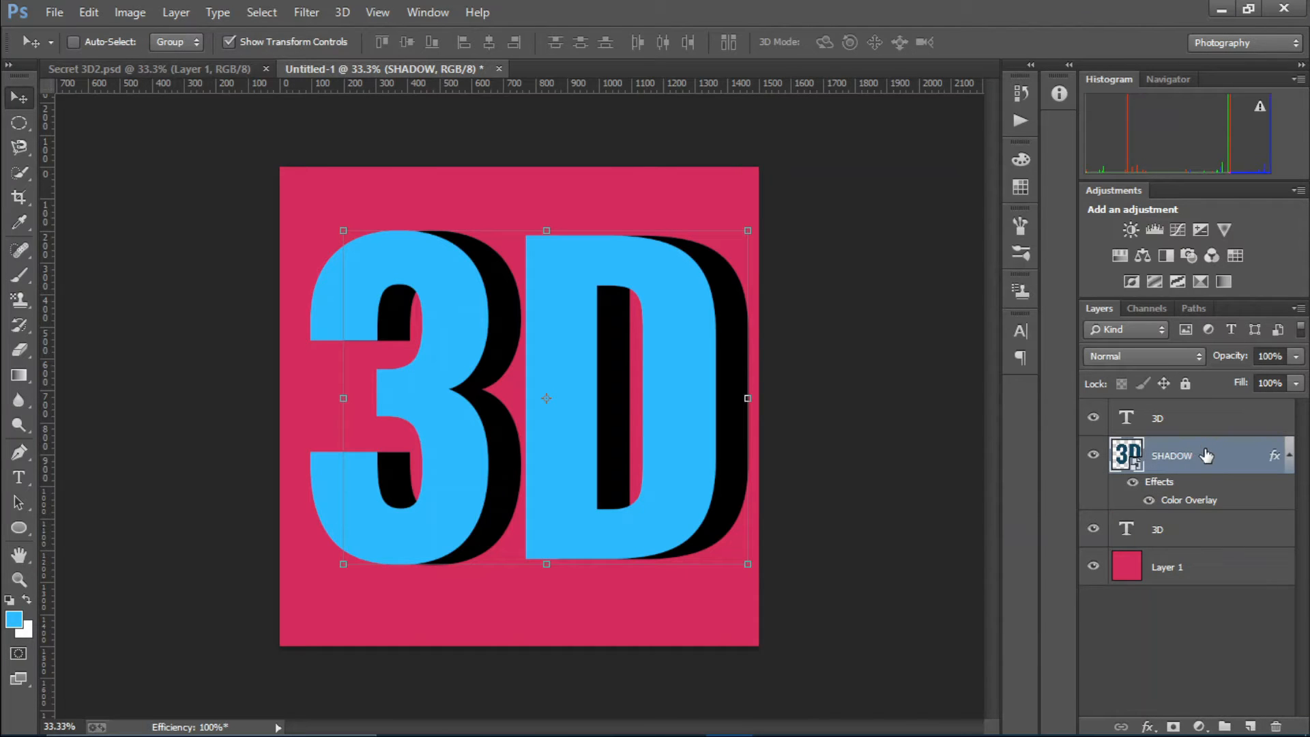
Make a new smart object via copy from SHADOW, hide the original, and shift the copy about 40 px to the left.
right_click(1239, 455)
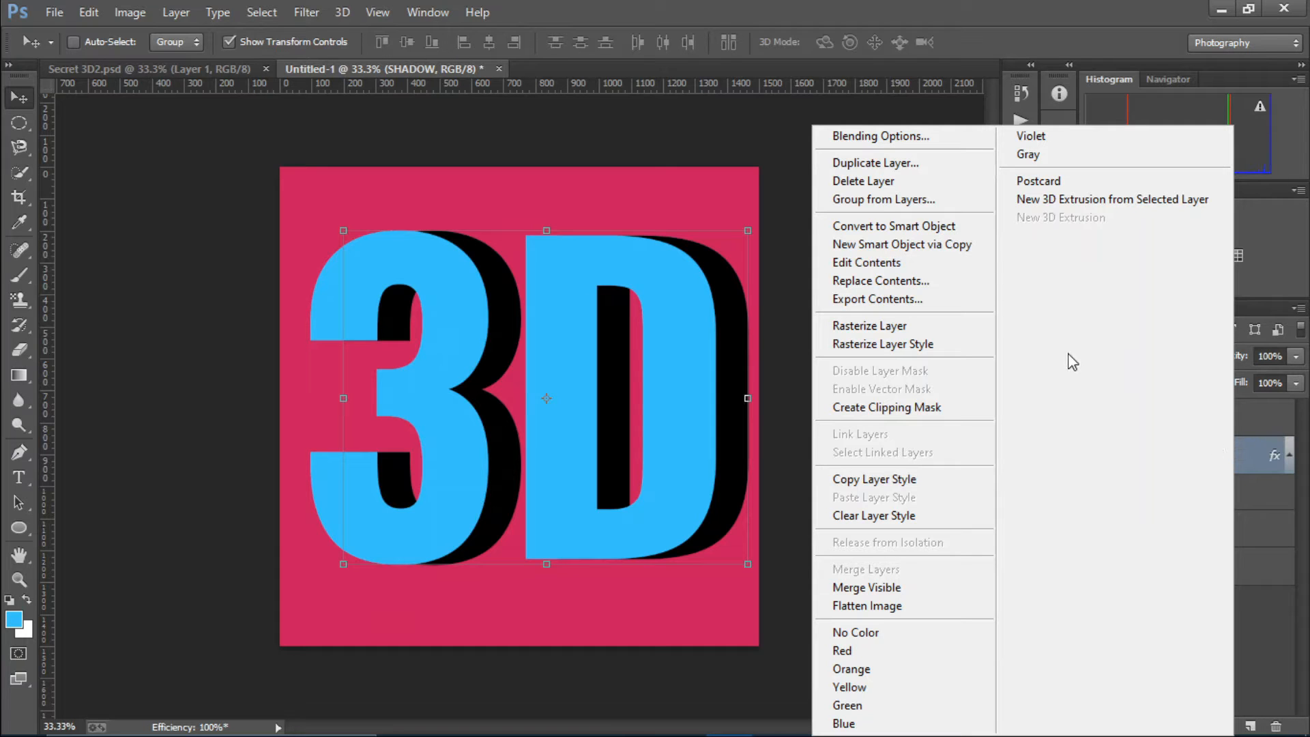
click(925, 249)
click(1095, 531)
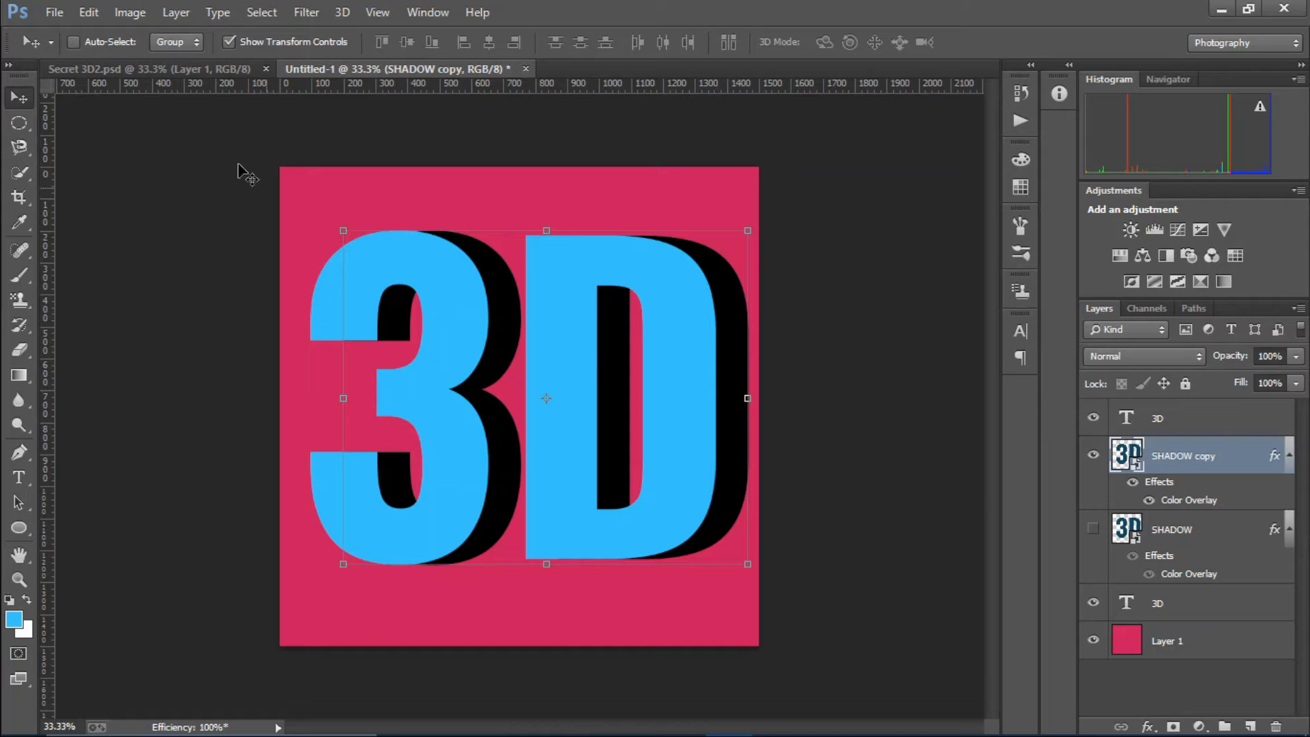
drag(717, 344, 707, 350)
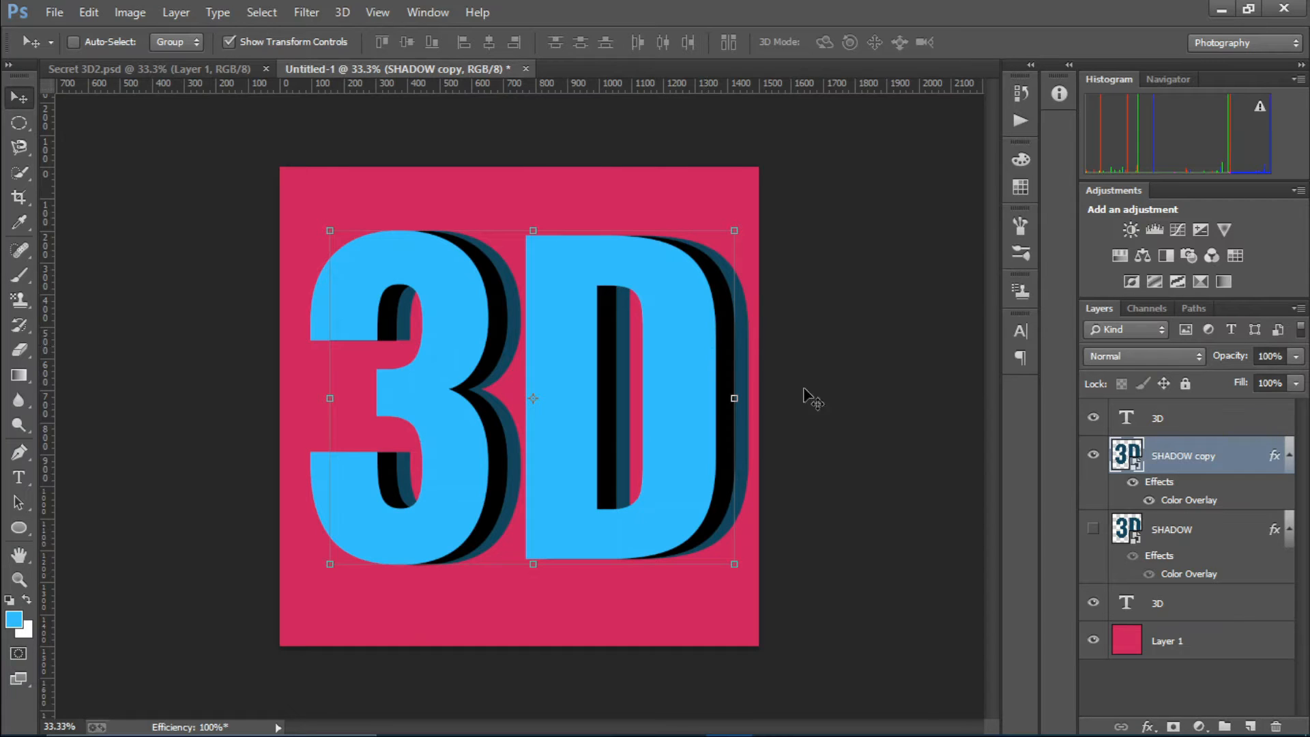
Blur the SHADOW copy layer with a Gaussian Blur of 41.5 px radius.
click(307, 13)
mouse_move(400, 242)
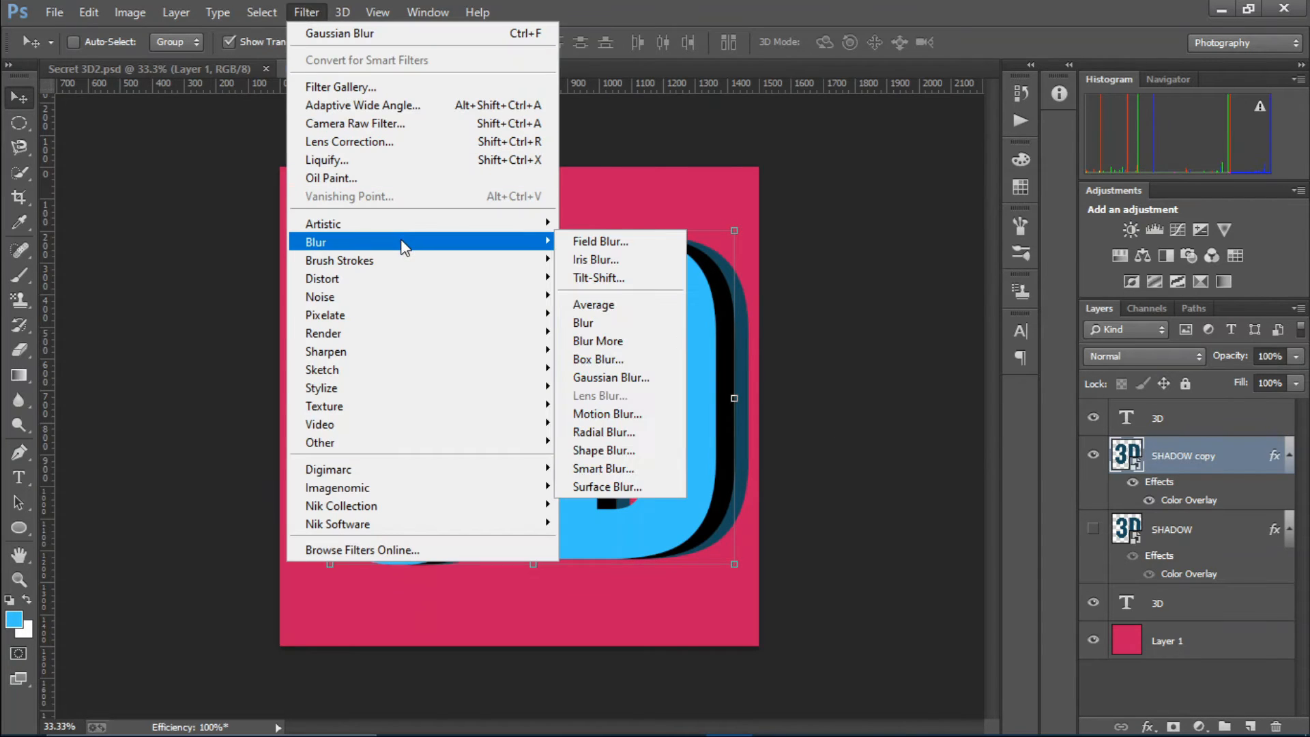
click(649, 379)
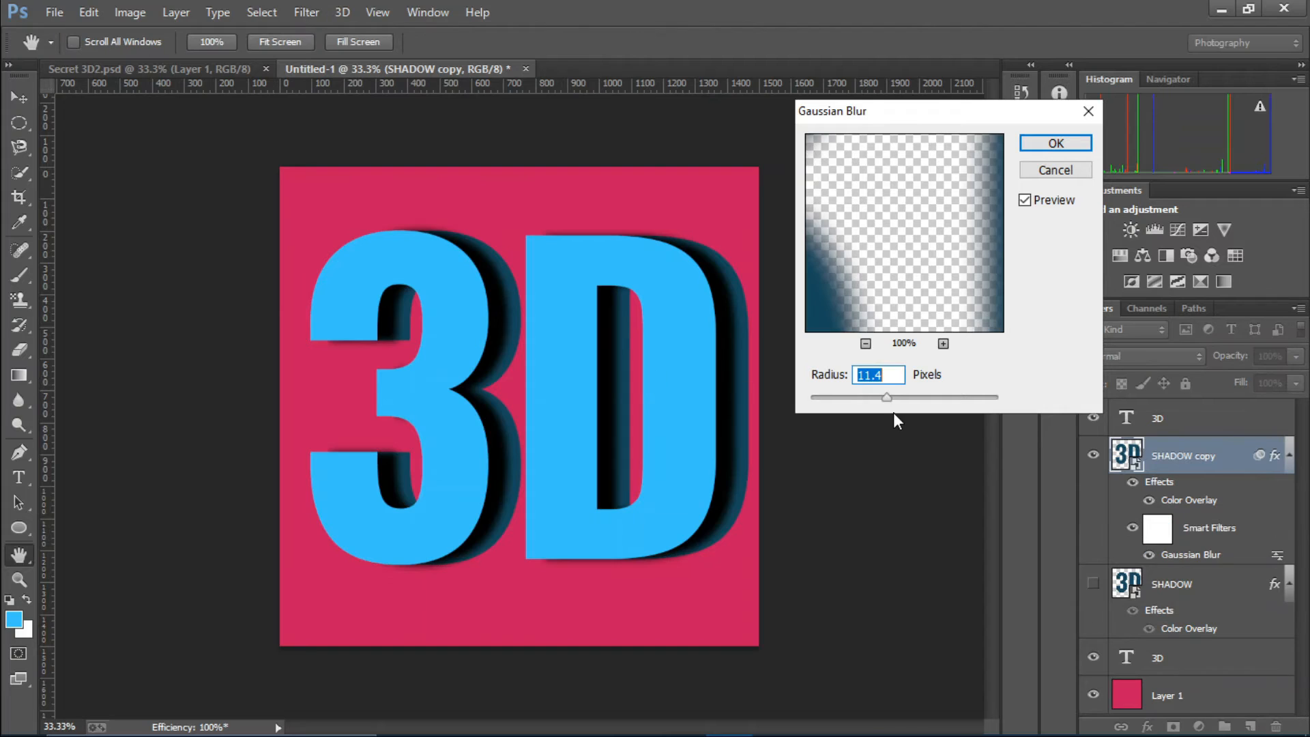
drag(891, 398, 904, 402)
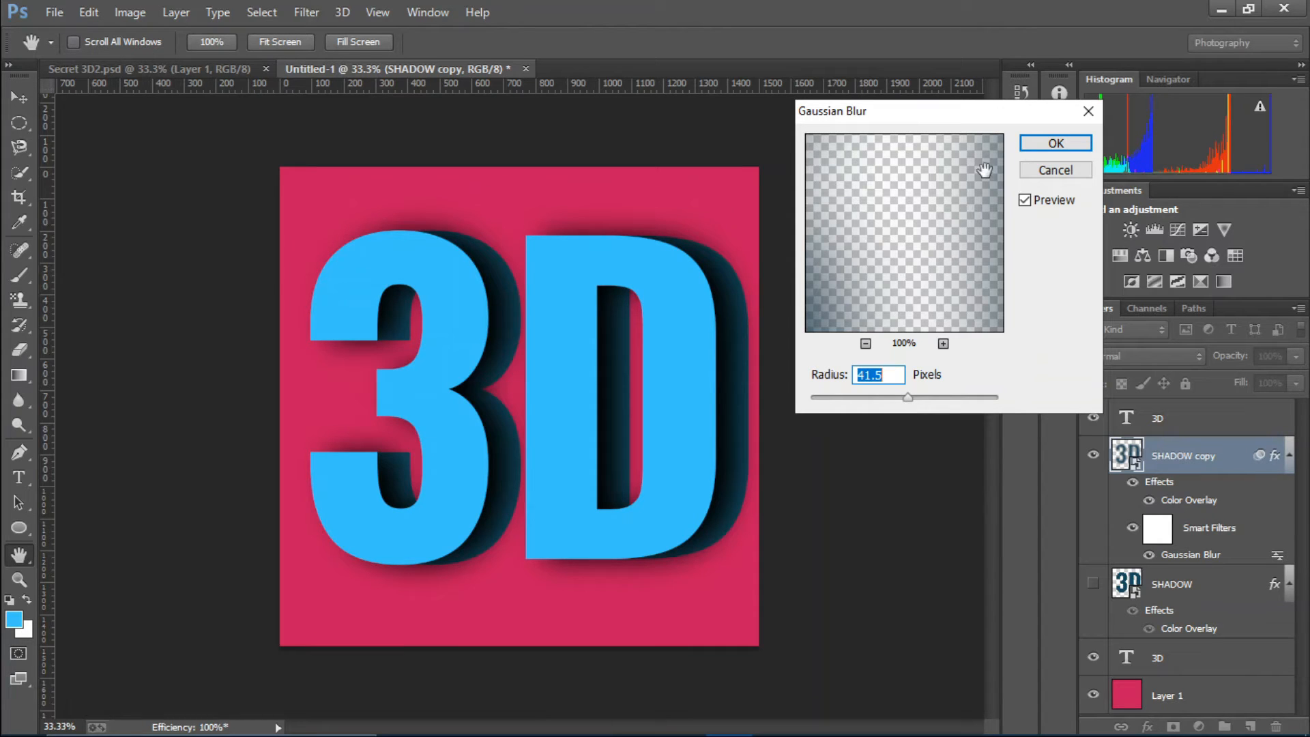
click(1036, 146)
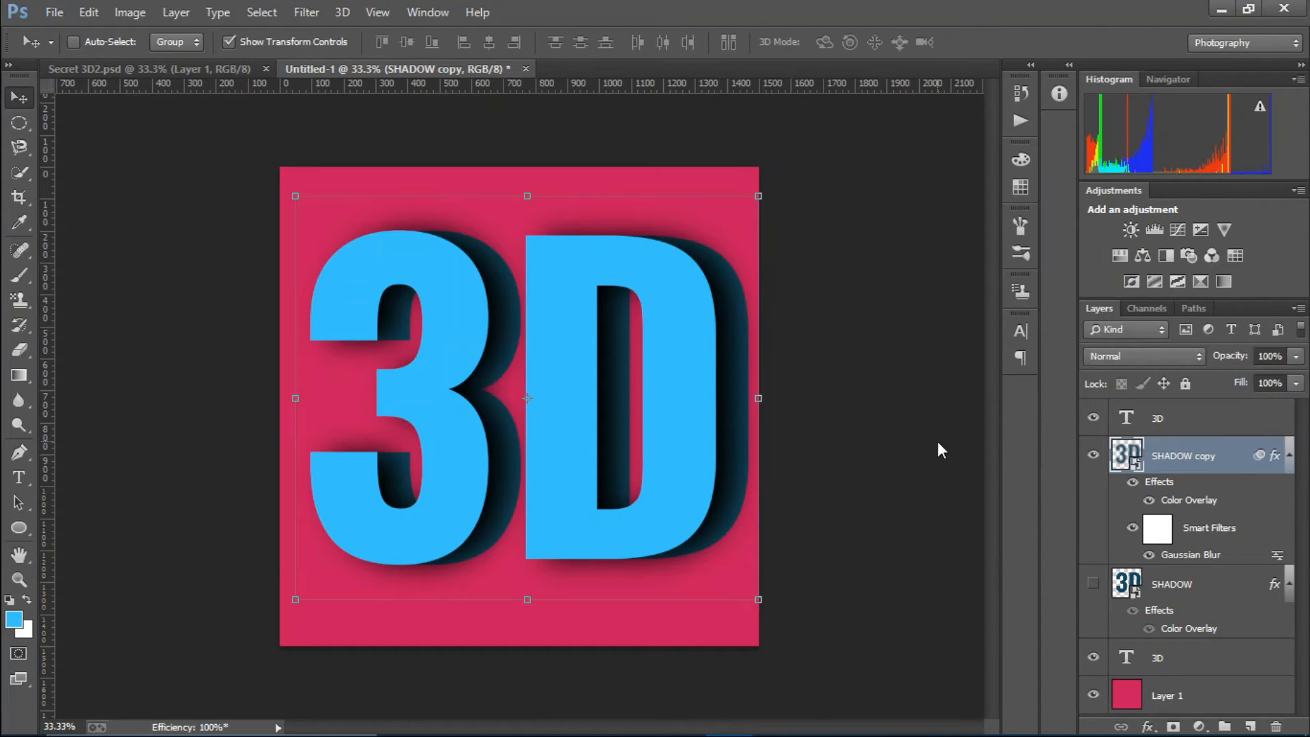
Add a layer mask to the SHADOW copy and brush out the shadow spill around the outside of the letters in black at 250 px.
click(1174, 726)
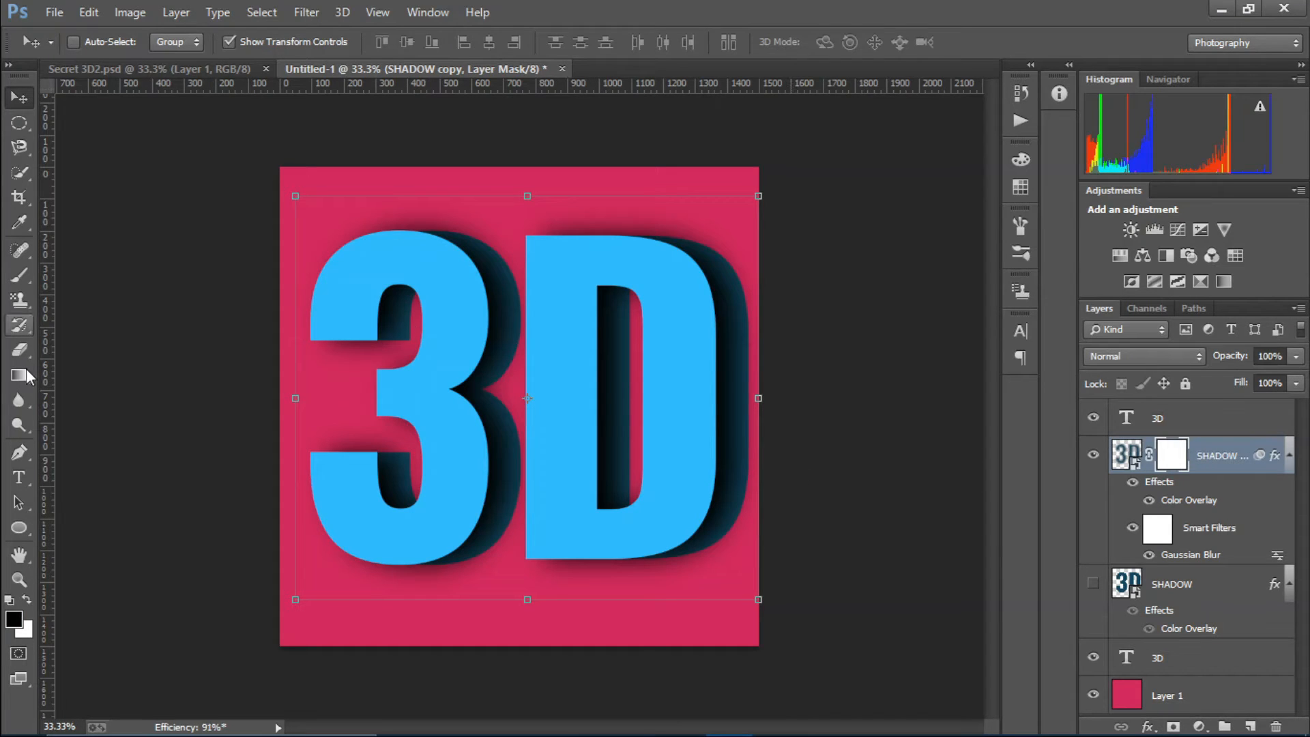
click(20, 250)
click(27, 275)
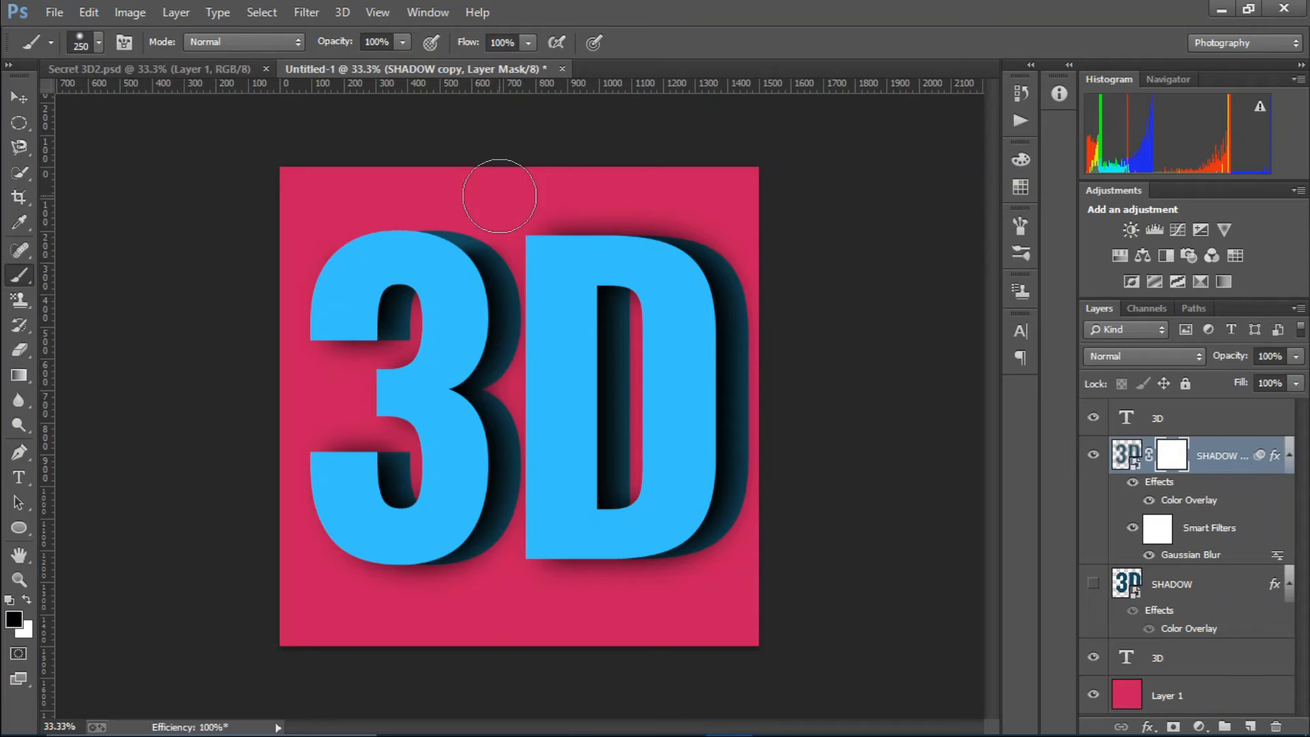
mouse_move(500, 196)
mouse_down()
mouse_move(578, 216)
mouse_move(646, 212)
mouse_move(548, 202)
mouse_move(755, 205)
mouse_up()
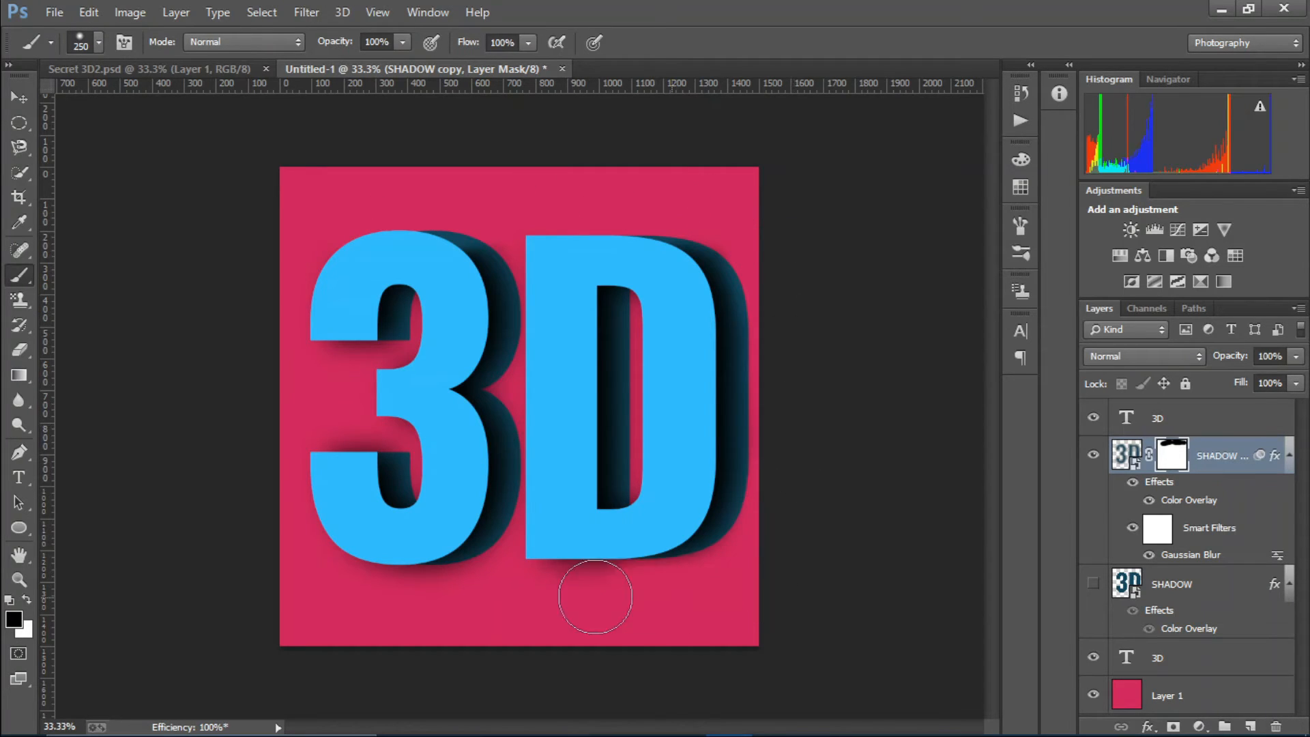
mouse_move(595, 597)
mouse_down()
mouse_move(554, 597)
mouse_move(599, 600)
mouse_move(526, 570)
mouse_move(532, 561)
mouse_move(404, 593)
mouse_move(343, 570)
mouse_move(331, 420)
mouse_move(350, 429)
mouse_move(361, 399)
mouse_move(338, 354)
mouse_move(420, 383)
mouse_move(400, 402)
mouse_move(358, 404)
mouse_move(366, 413)
mouse_move(381, 413)
mouse_move(335, 372)
mouse_move(379, 382)
mouse_up()
Reduce the brush to 90 px and mask out the remaining shadow spill inside the D, between the letters and around the edges.
key(bracketleft)
key(bracketleft)
key(bracketleft)
key(bracketleft)
key(bracketleft)
key(bracketleft)
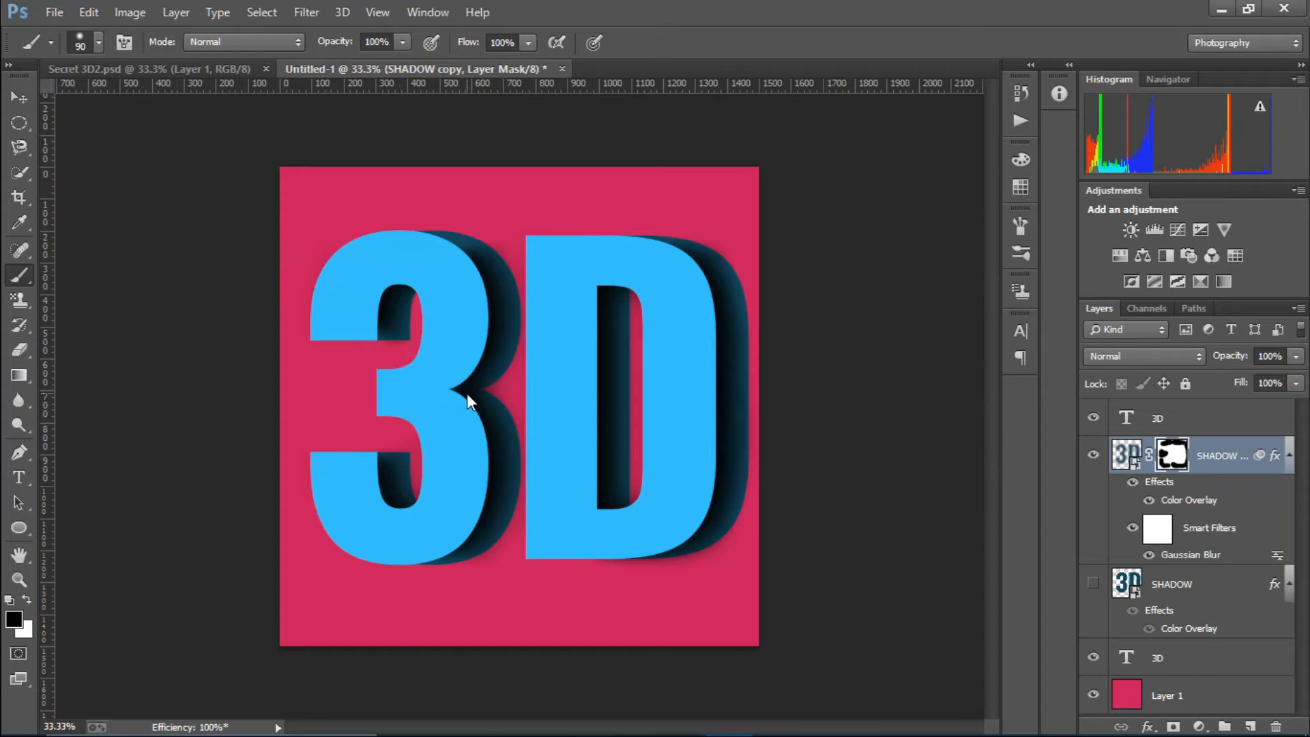
drag(644, 301, 639, 519)
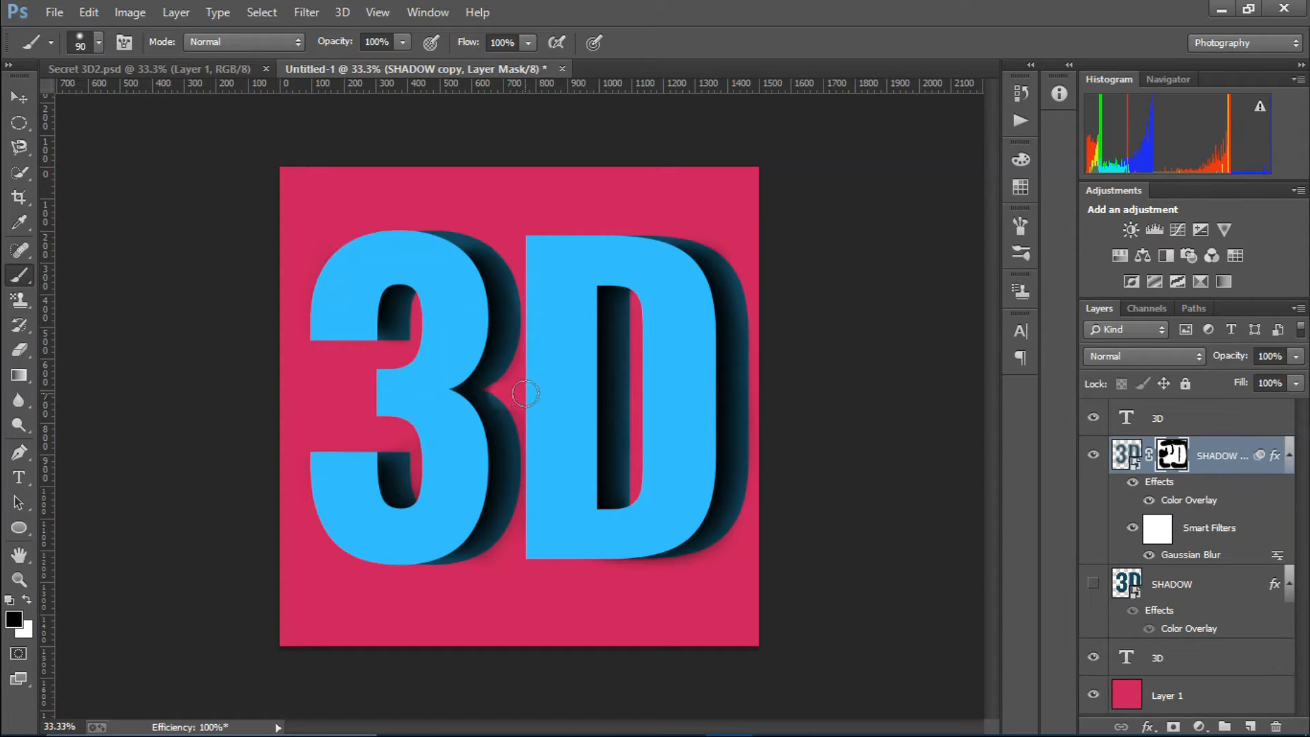
key(ctrl+z)
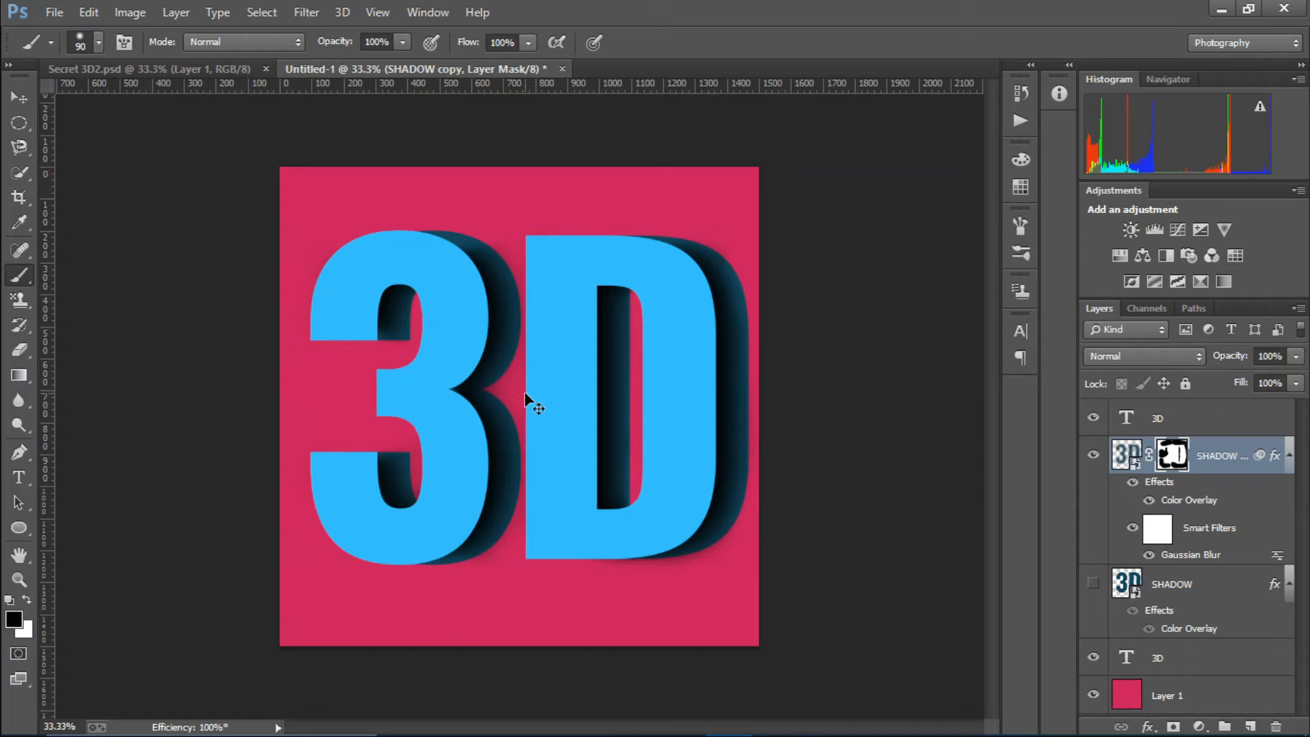
mouse_move(505, 392)
mouse_down()
mouse_move(537, 385)
mouse_move(535, 277)
mouse_up()
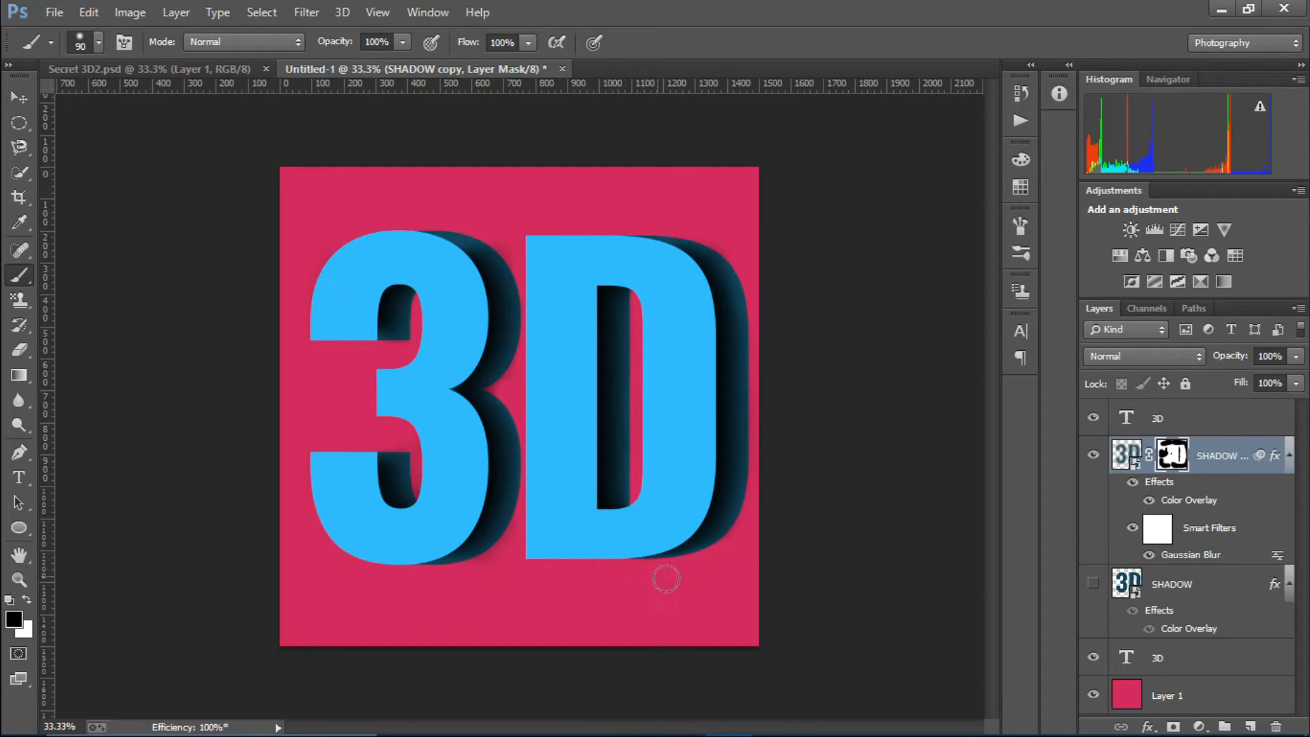
drag(758, 535, 751, 478)
mouse_move(526, 357)
mouse_down()
mouse_move(503, 381)
mouse_move(539, 344)
mouse_move(537, 319)
mouse_up()
Fade the shadow on its mask with two Neutral Density gradients running from the D towards the 3, and compare with the layer hidden.
click(16, 377)
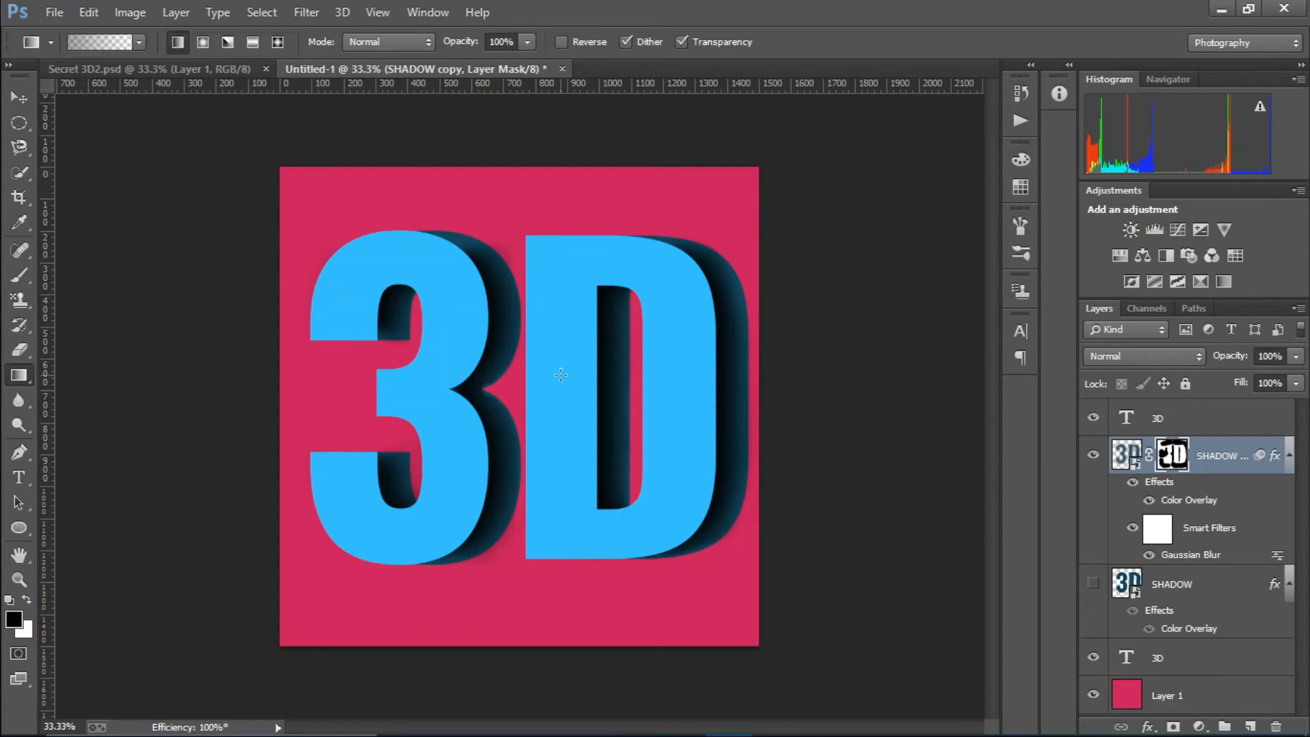
click(140, 42)
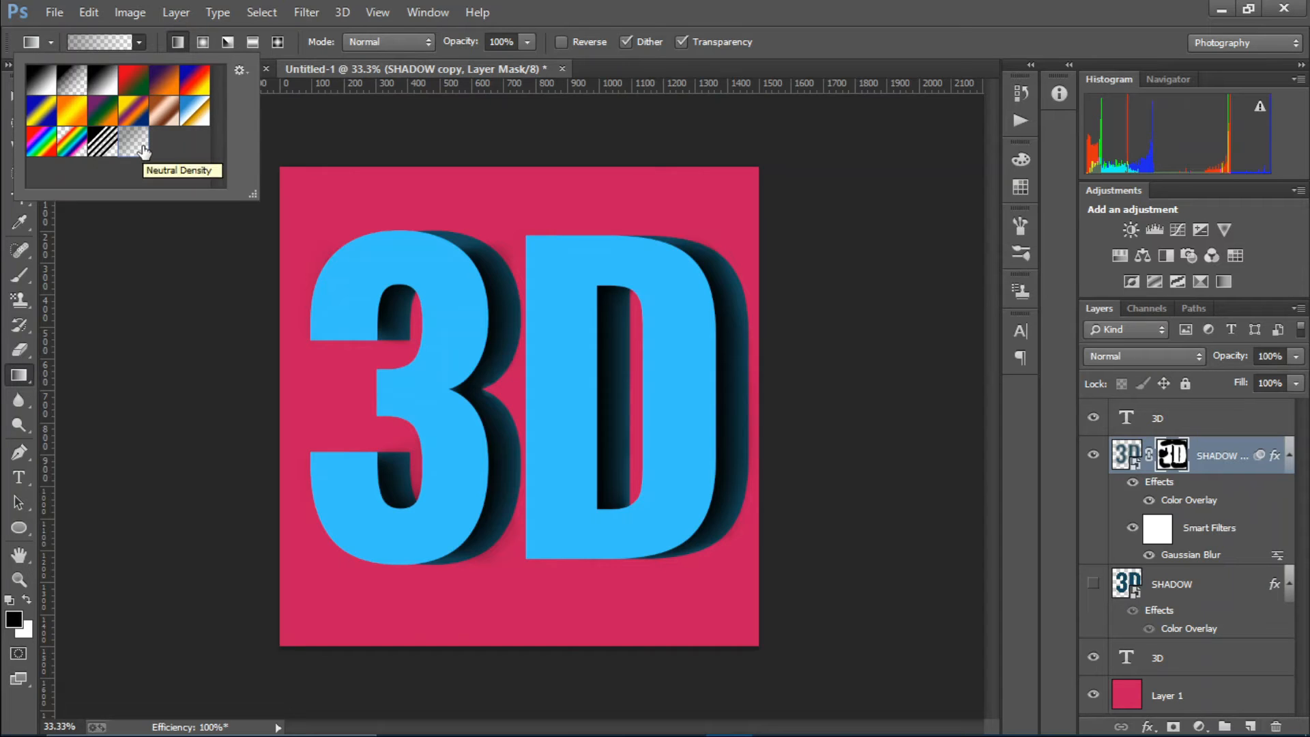
double_click(143, 147)
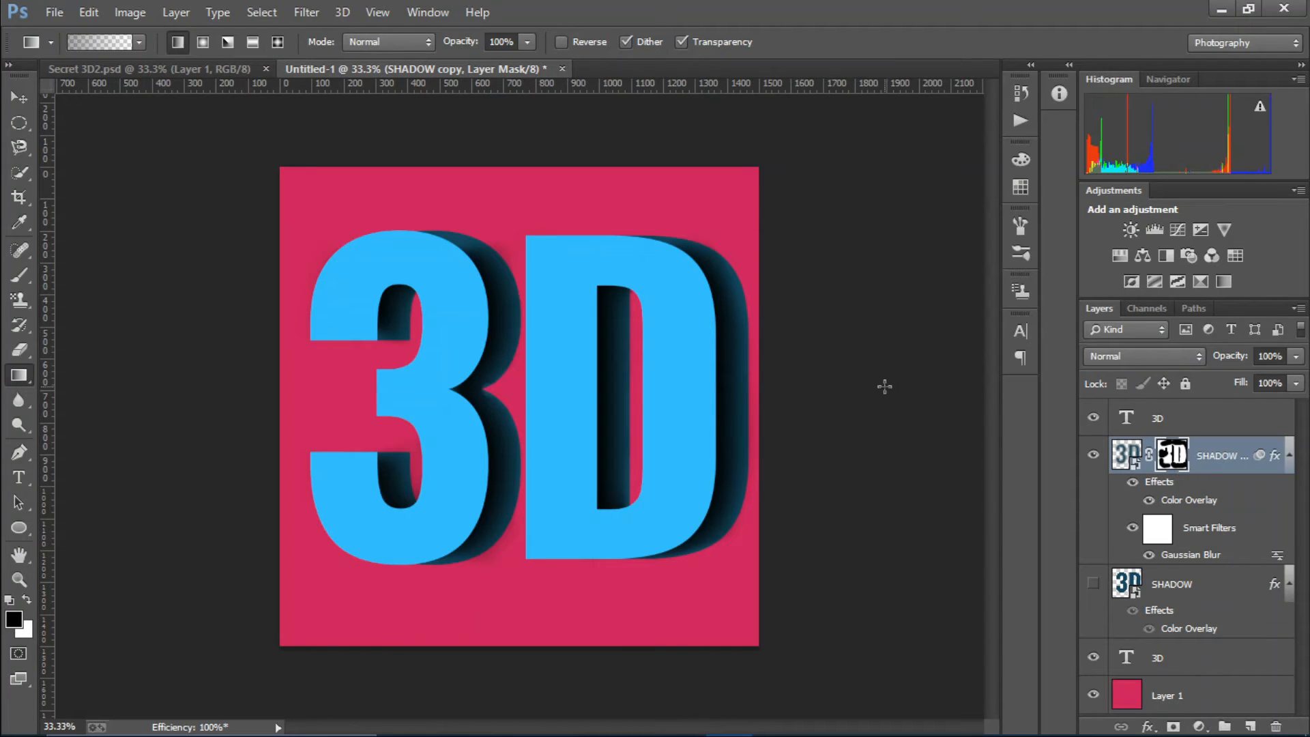
drag(816, 394, 204, 434)
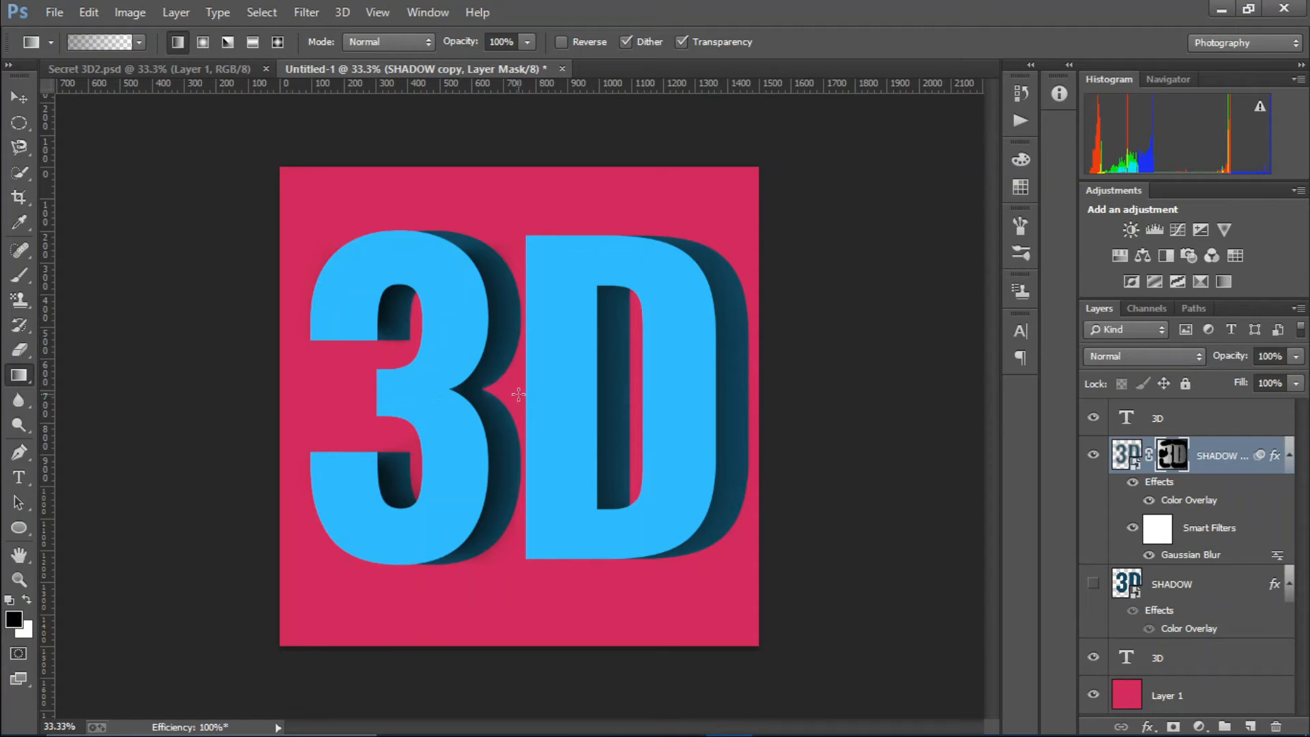
drag(597, 573, 99, 383)
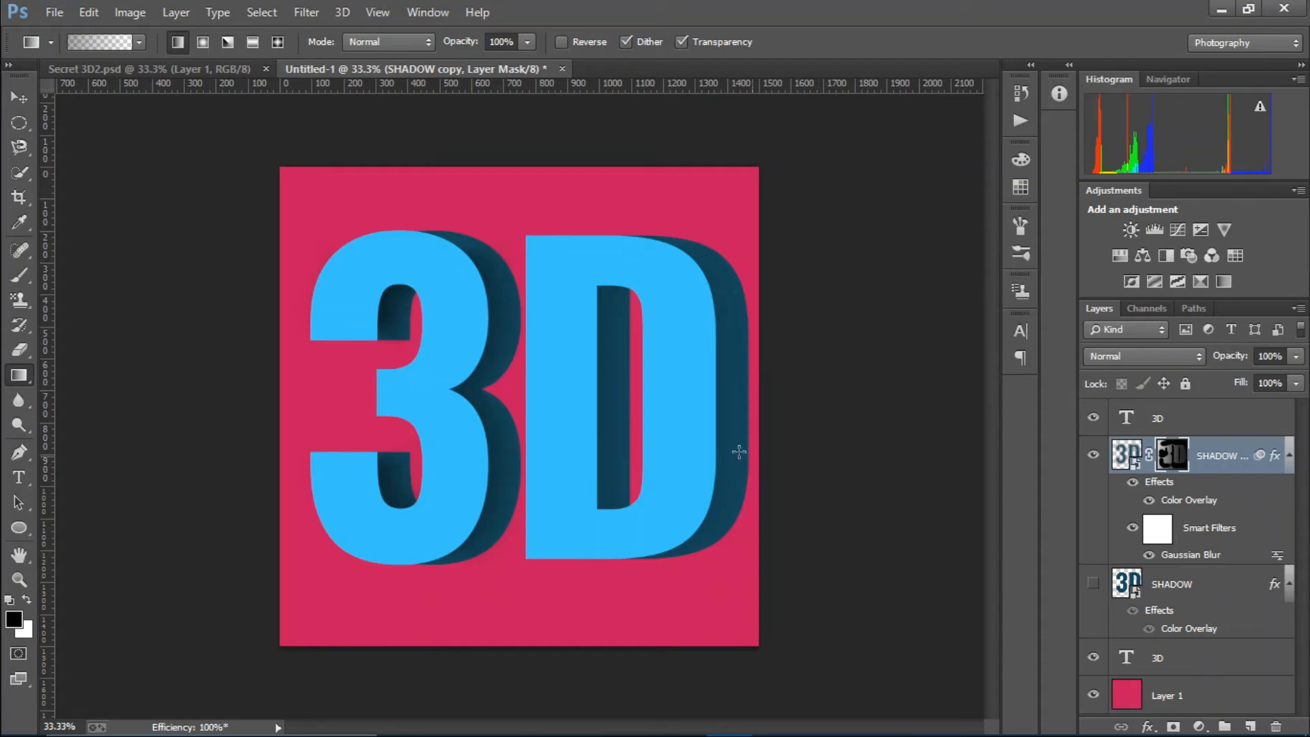
click(1091, 455)
click(1092, 455)
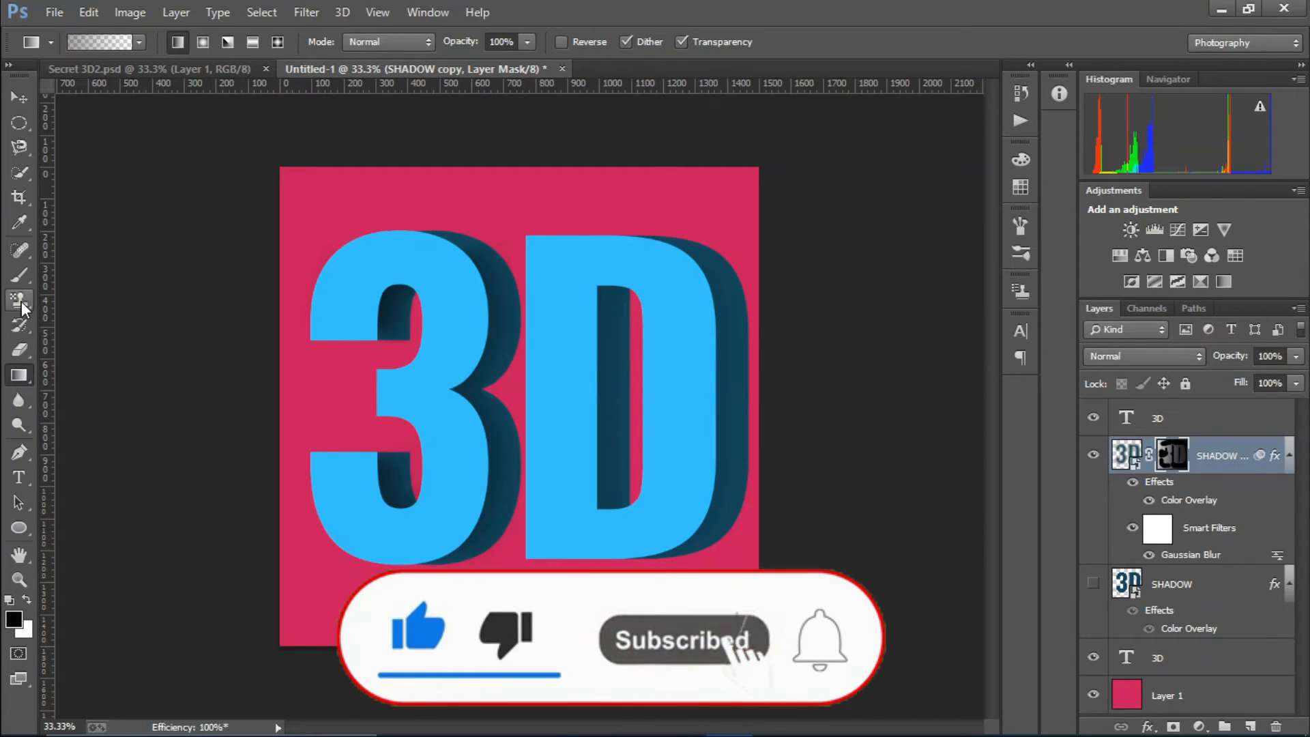
Set the Brush tool to 42% opacity and 53% flow.
click(20, 275)
click(408, 43)
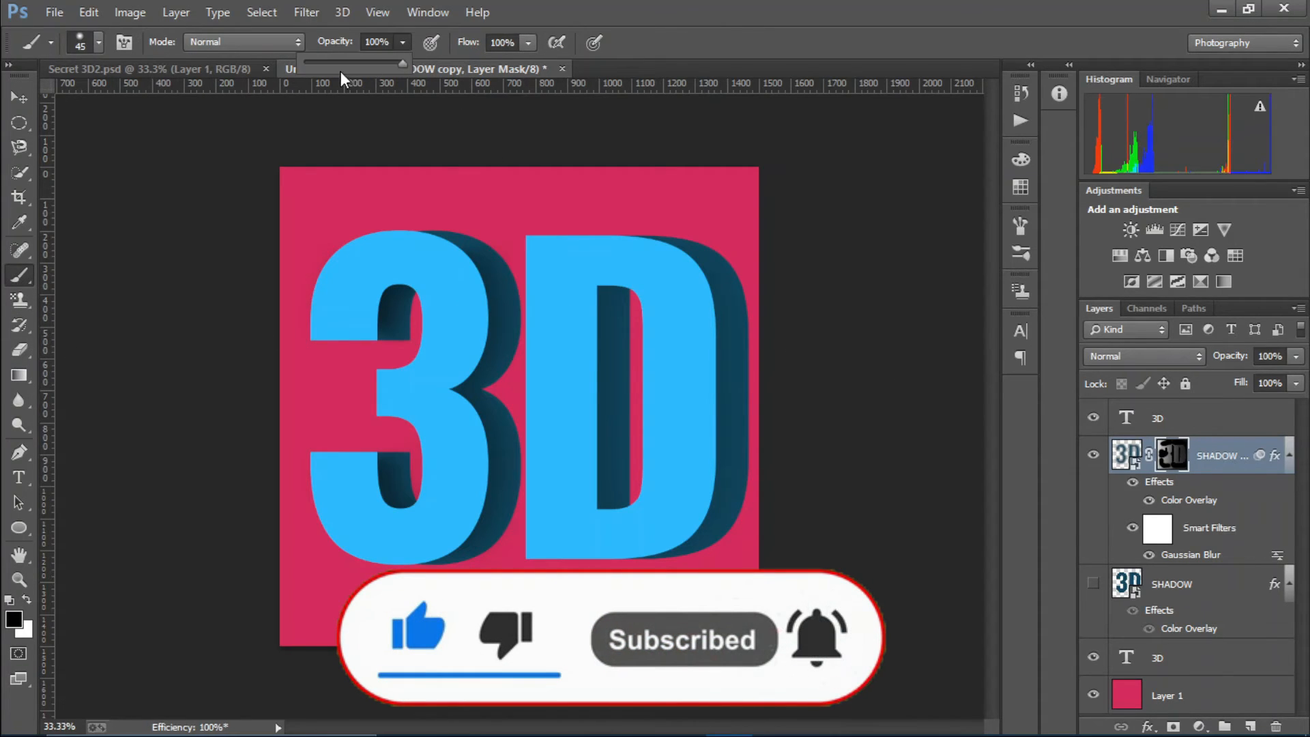
click(528, 43)
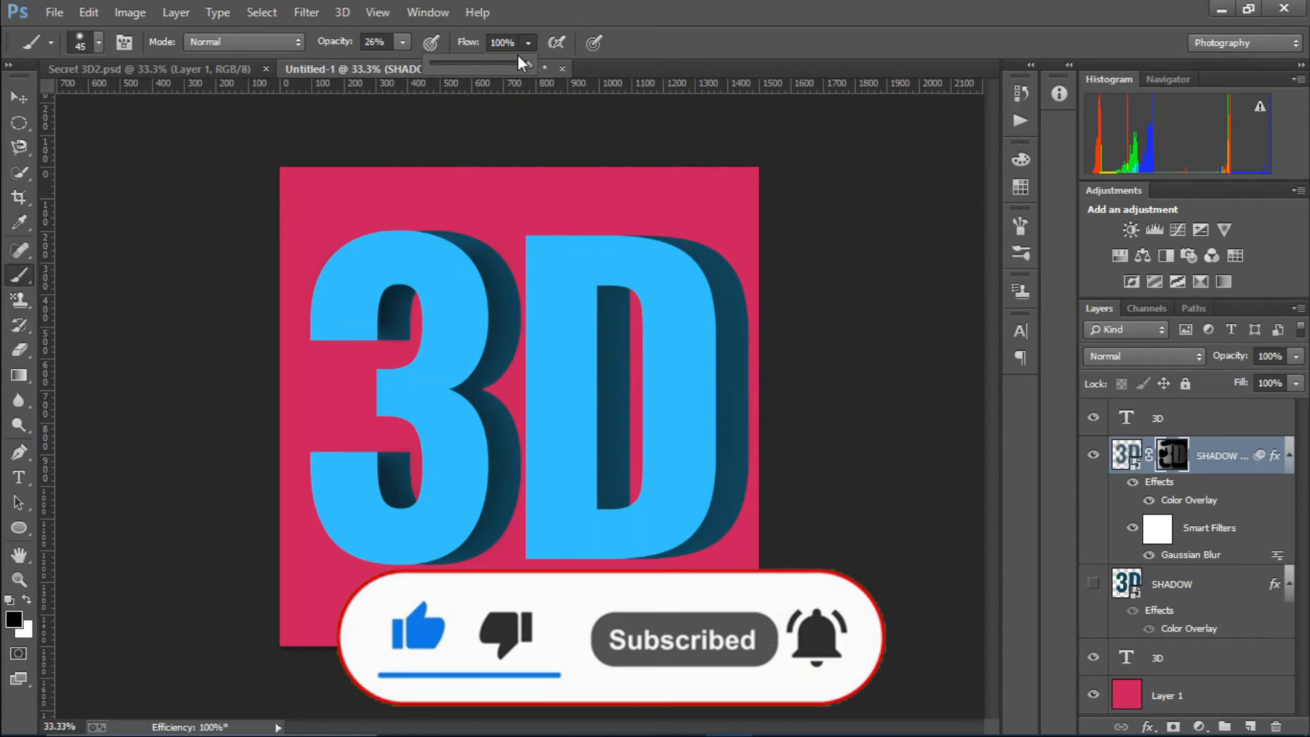
drag(517, 62, 418, 62)
click(403, 43)
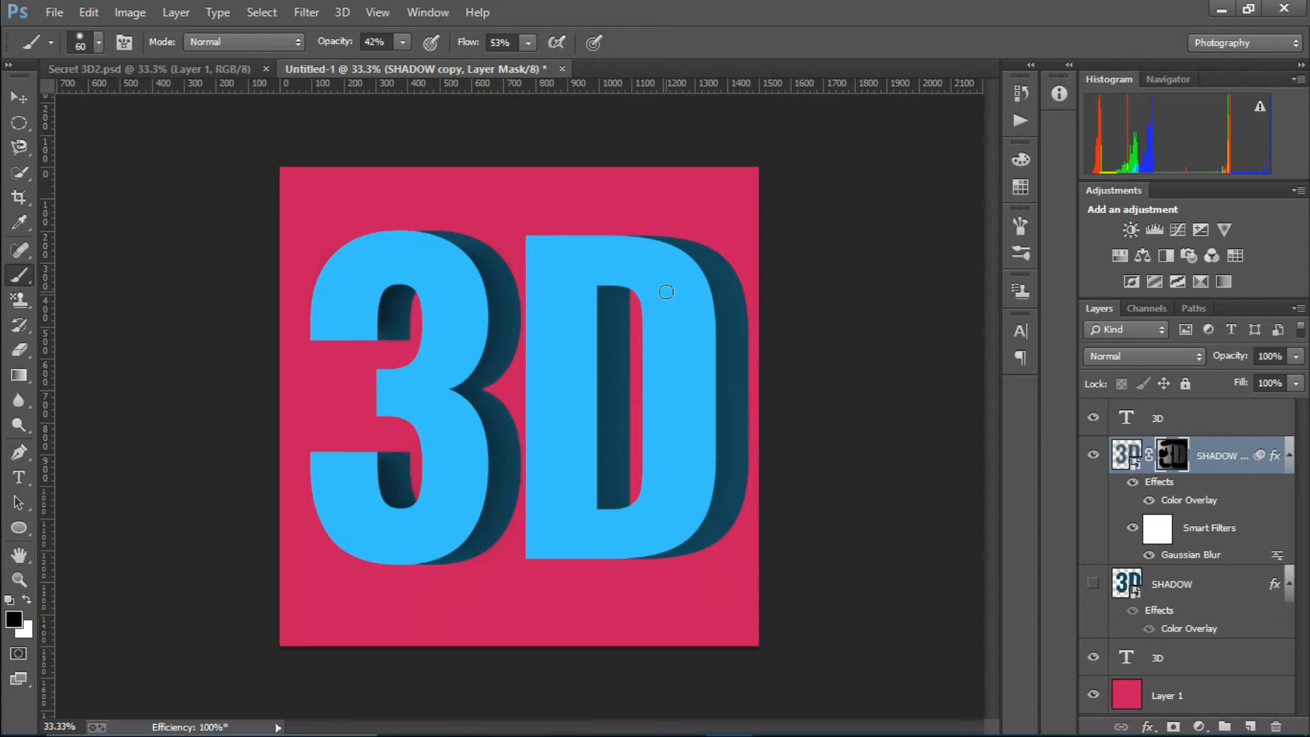
Paint white on the mask with a 90 px brush to restore shadow inside the D and along its right side.
key(bracketright)
key(bracketright)
key(bracketright)
key(x)
mouse_move(608, 294)
mouse_down()
mouse_move(611, 460)
mouse_move(608, 293)
mouse_move(607, 539)
mouse_up()
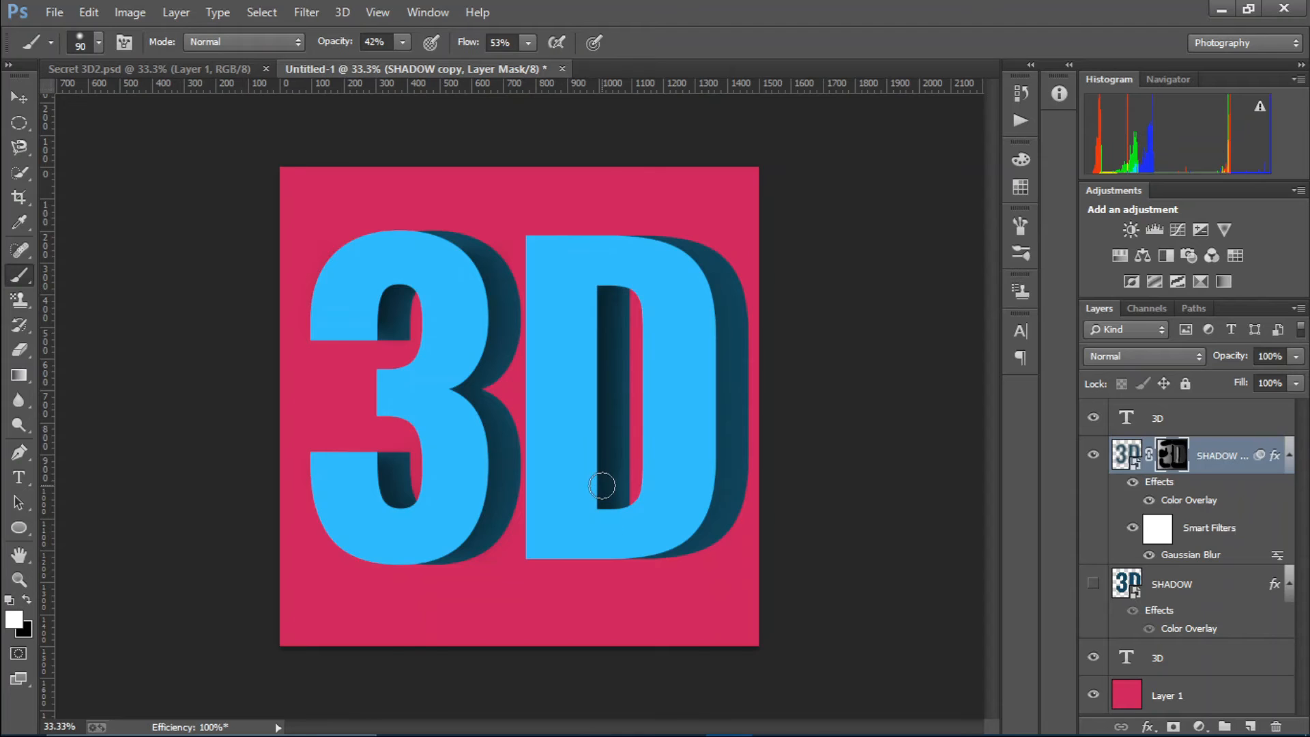
mouse_move(721, 283)
mouse_down()
mouse_move(722, 492)
mouse_move(662, 556)
mouse_up()
mouse_move(717, 313)
mouse_down()
mouse_move(688, 253)
mouse_move(649, 249)
mouse_up()
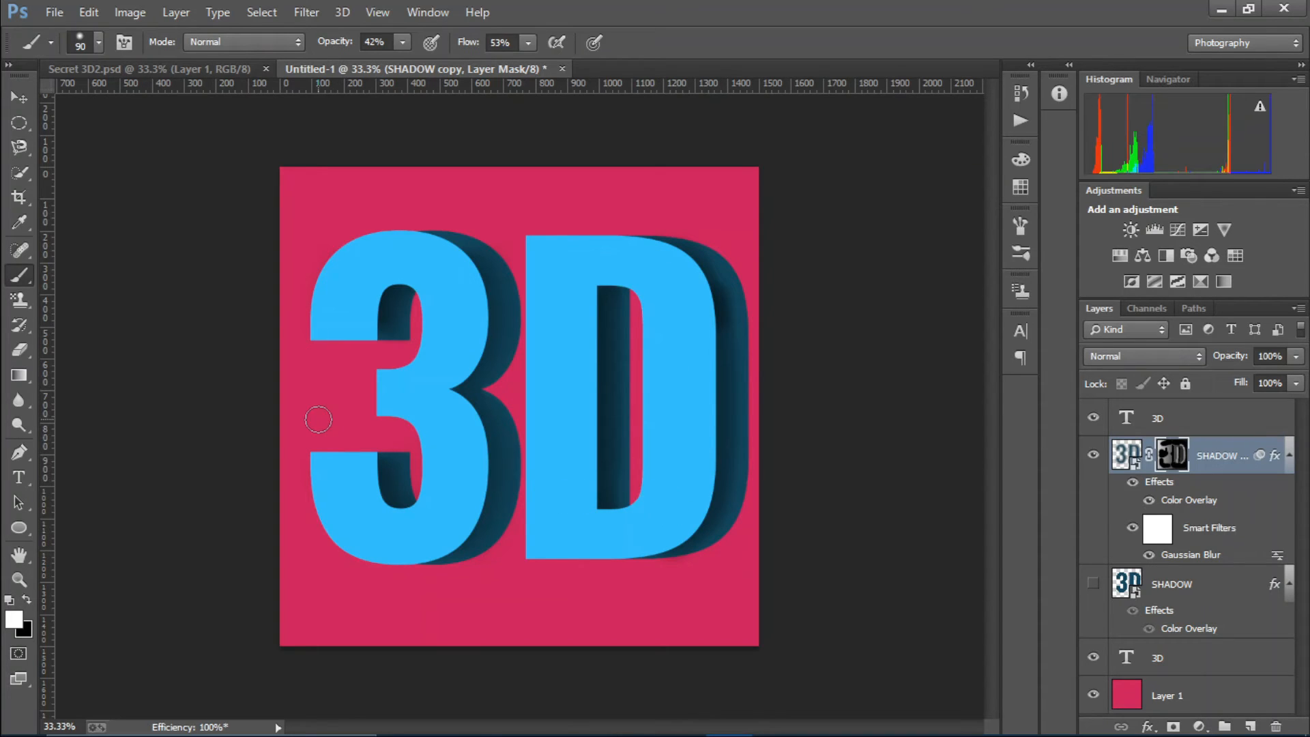
Fade the shadow at the D's upper-right and lower-right outer edges with two short mask gradients, and compare with the shadow layer hidden.
key(g)
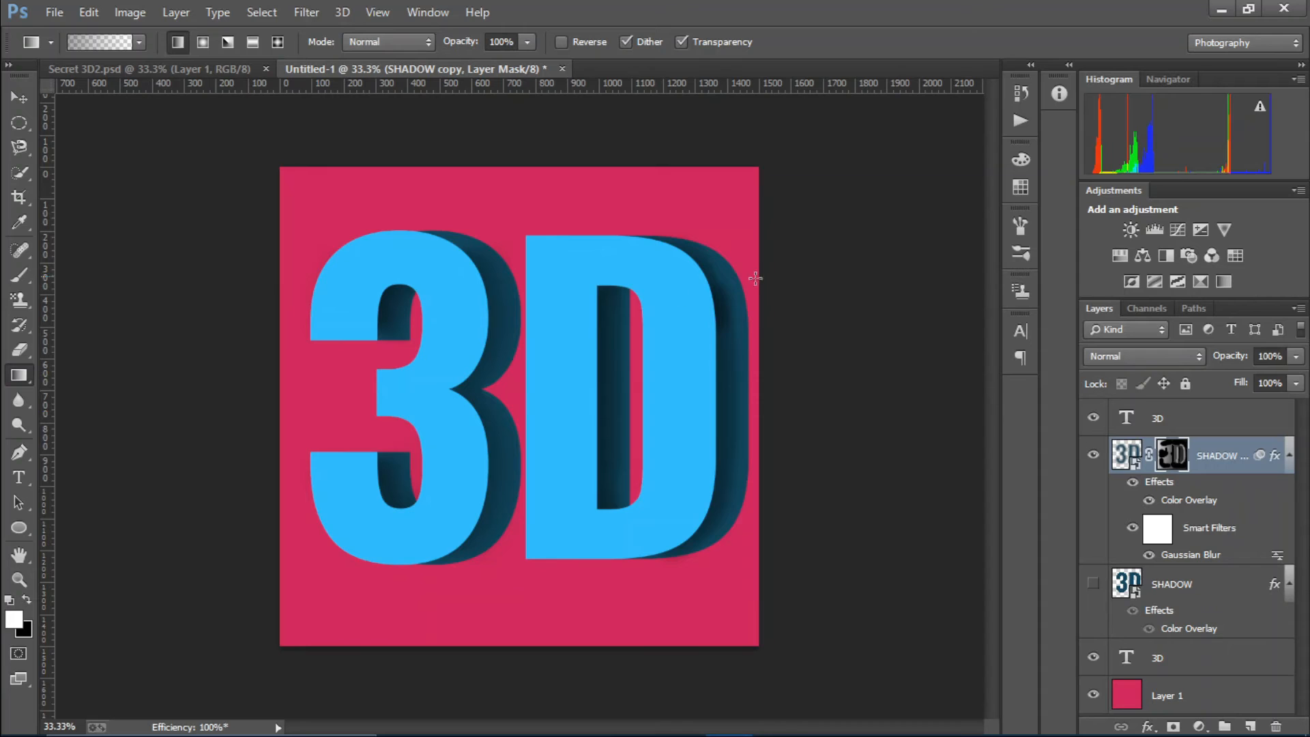
drag(756, 278, 696, 311)
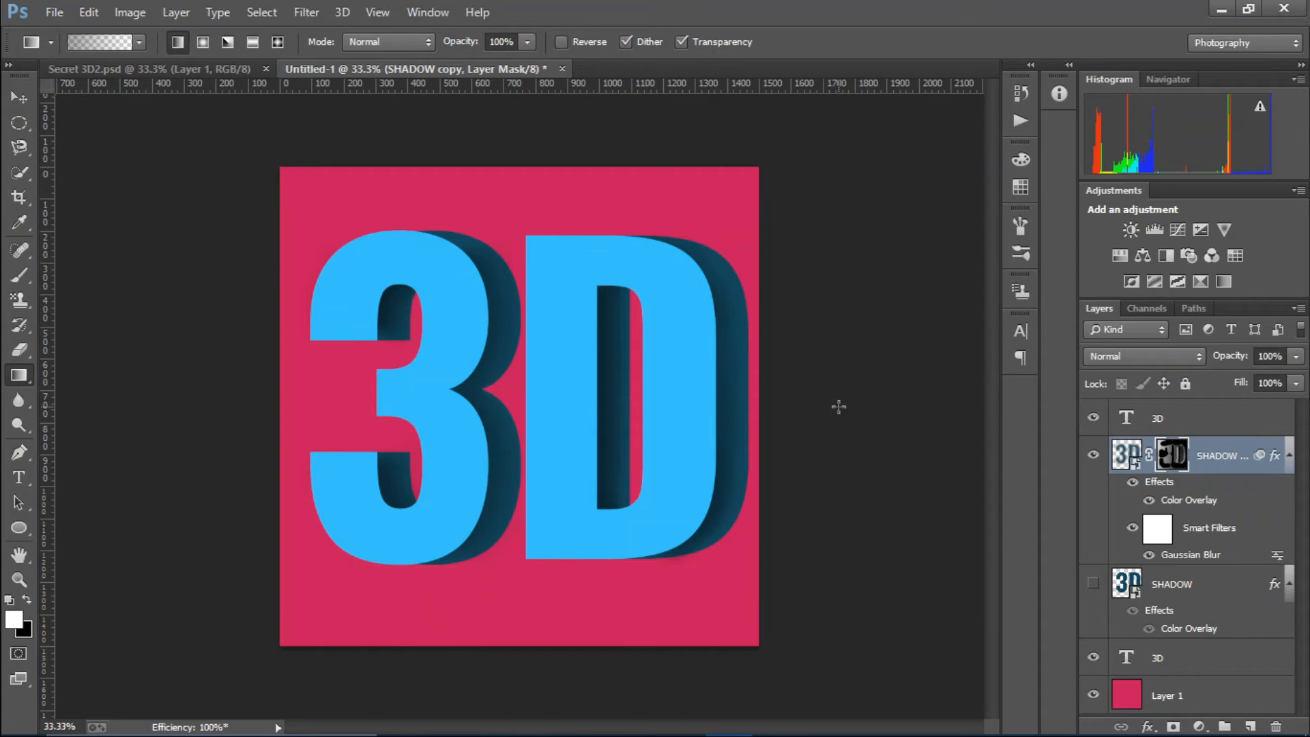
drag(757, 483, 722, 501)
click(1093, 456)
click(1093, 456)
click(1094, 455)
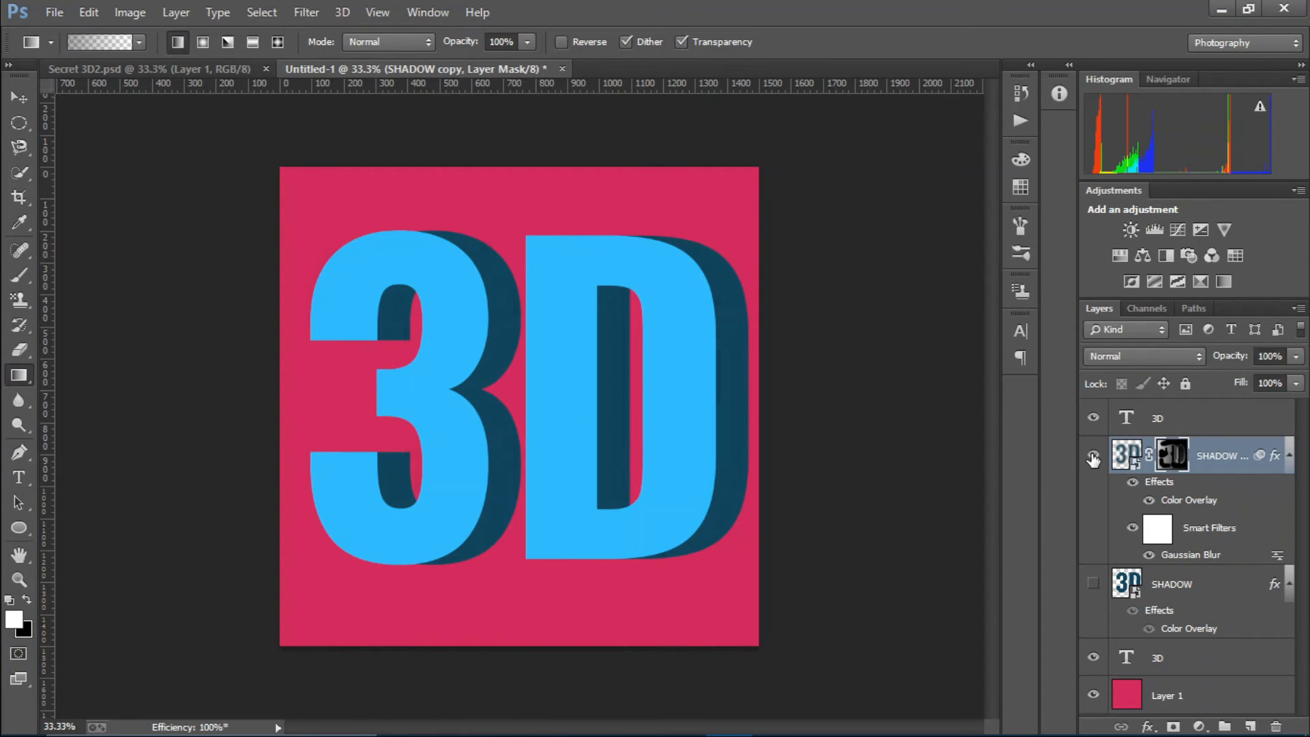
click(1093, 455)
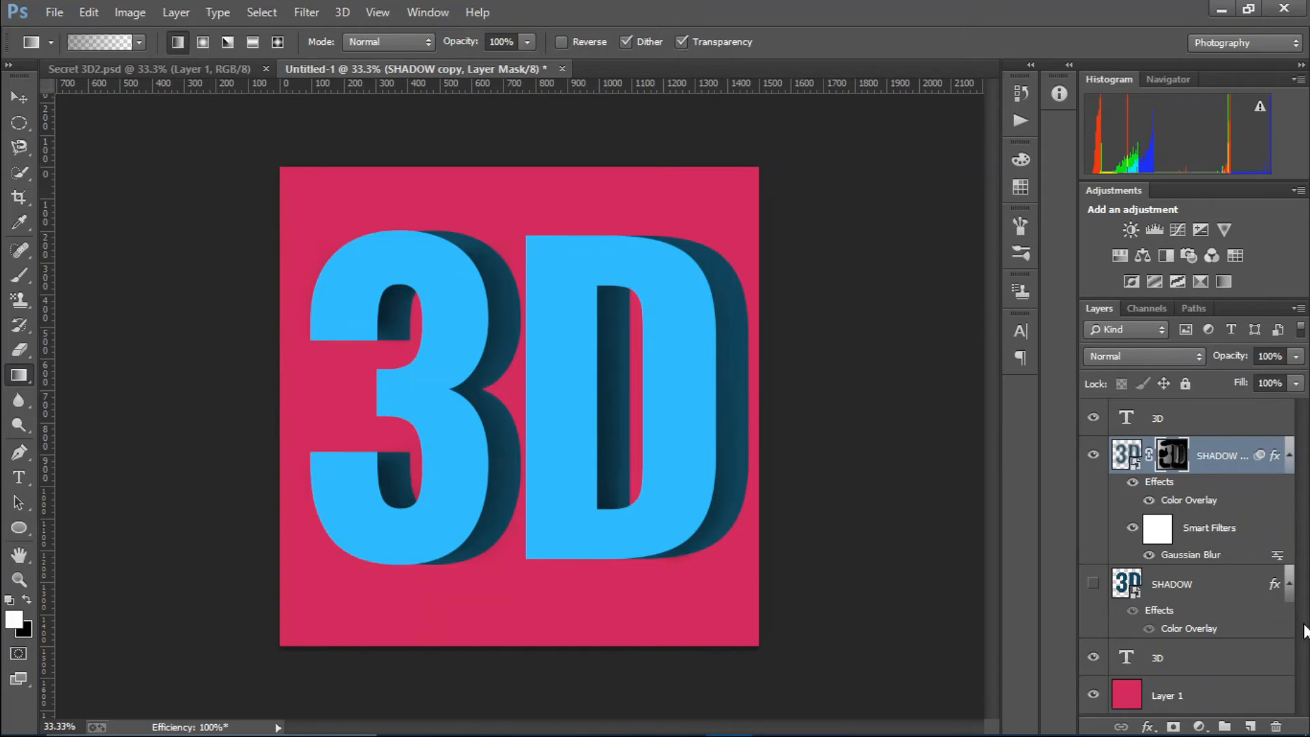
Recolor the lower 3D text layer, which forms the dark extrusion, to the brighter blue #2681a7.
click(1124, 424)
click(1093, 418)
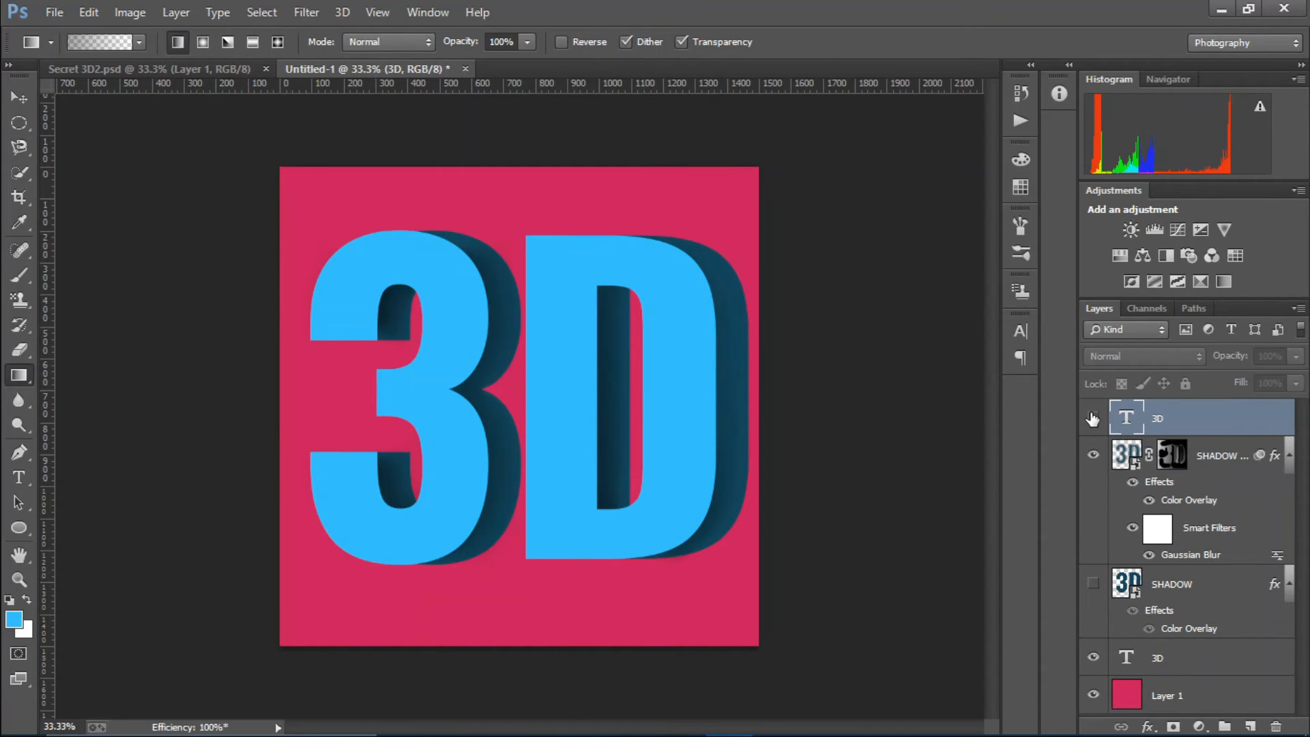
click(1093, 418)
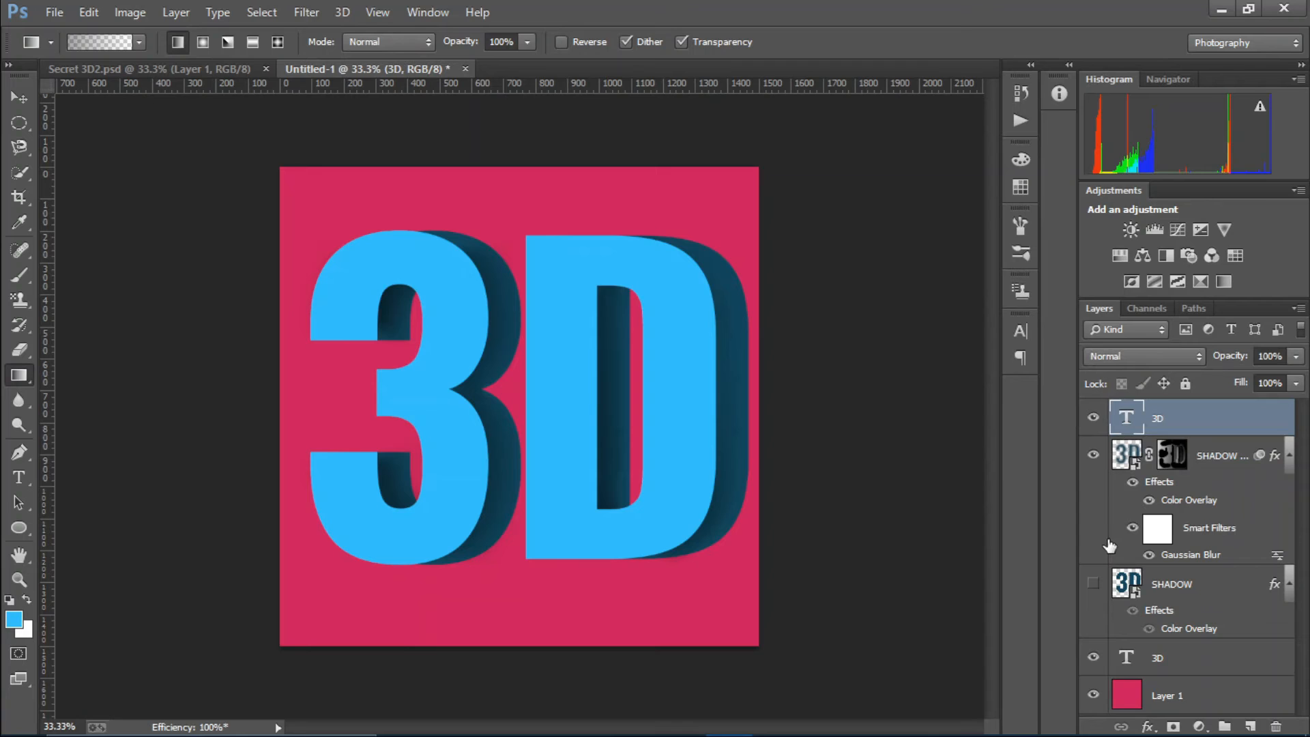
click(1128, 659)
double_click(1128, 659)
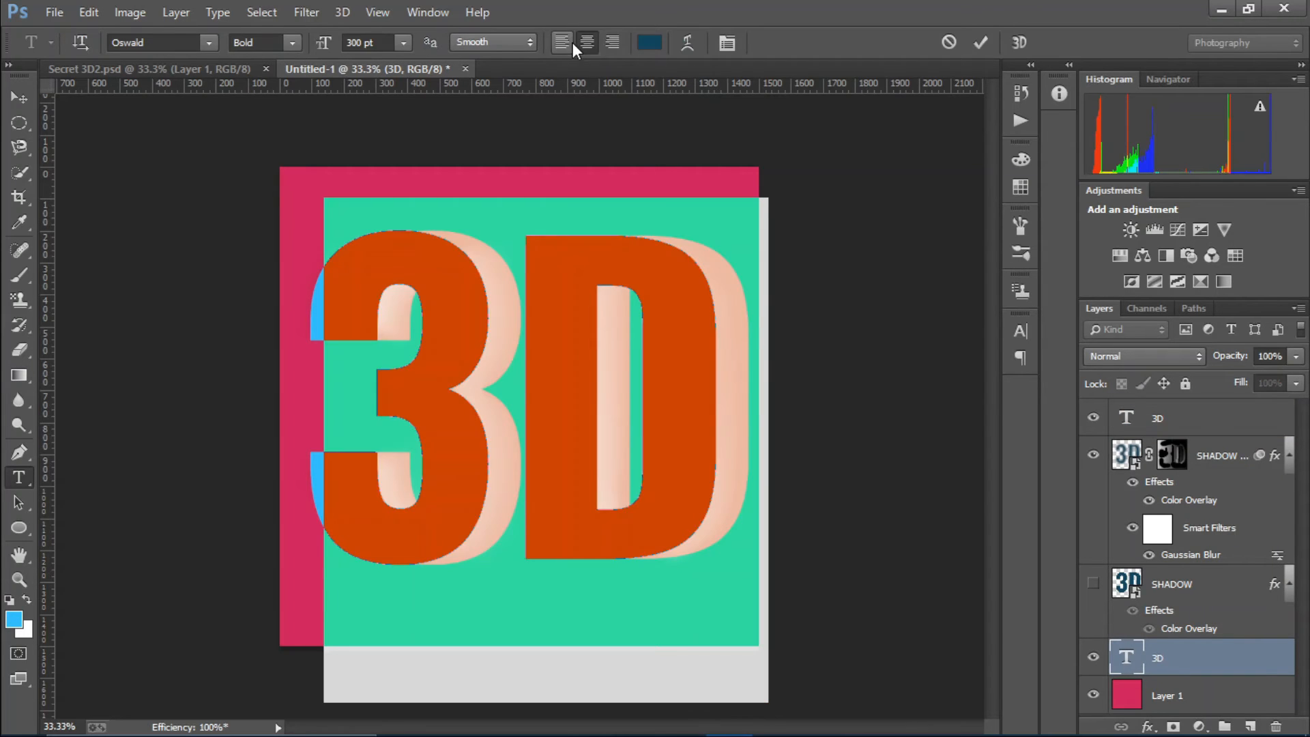
click(651, 42)
drag(1001, 331, 992, 260)
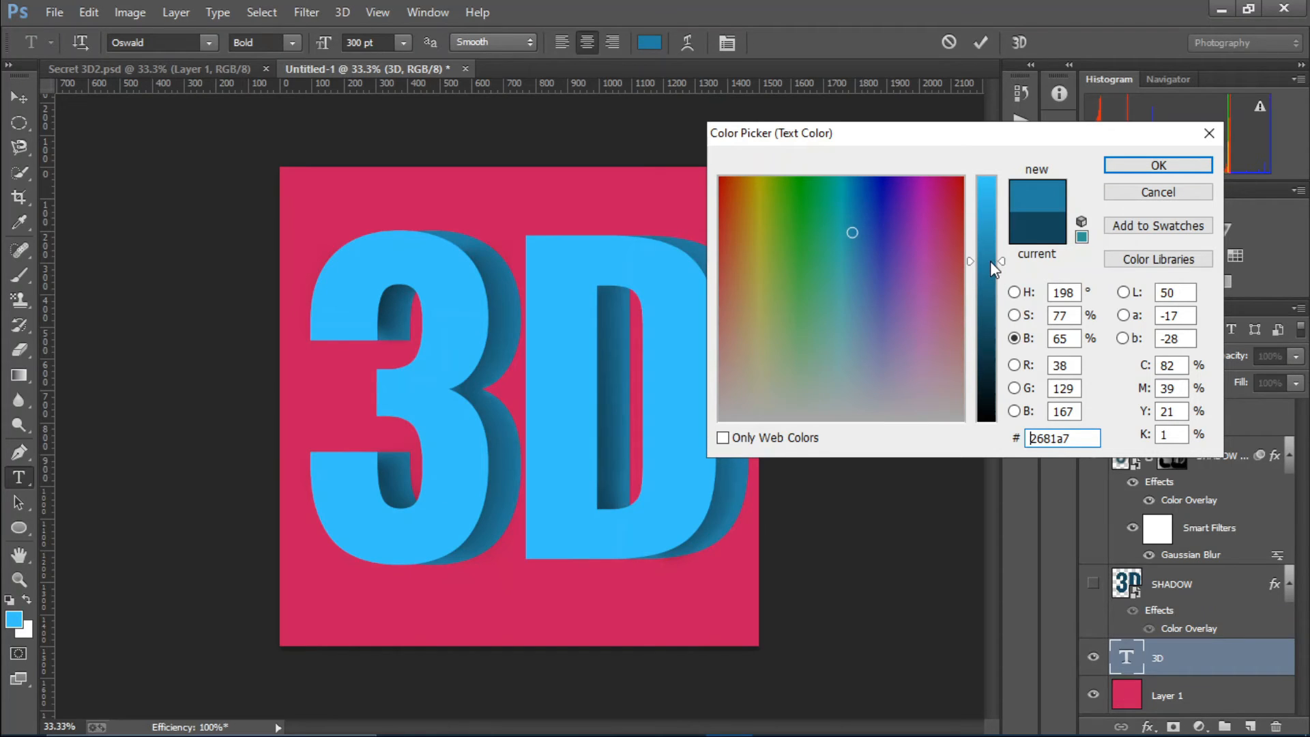
click(1136, 166)
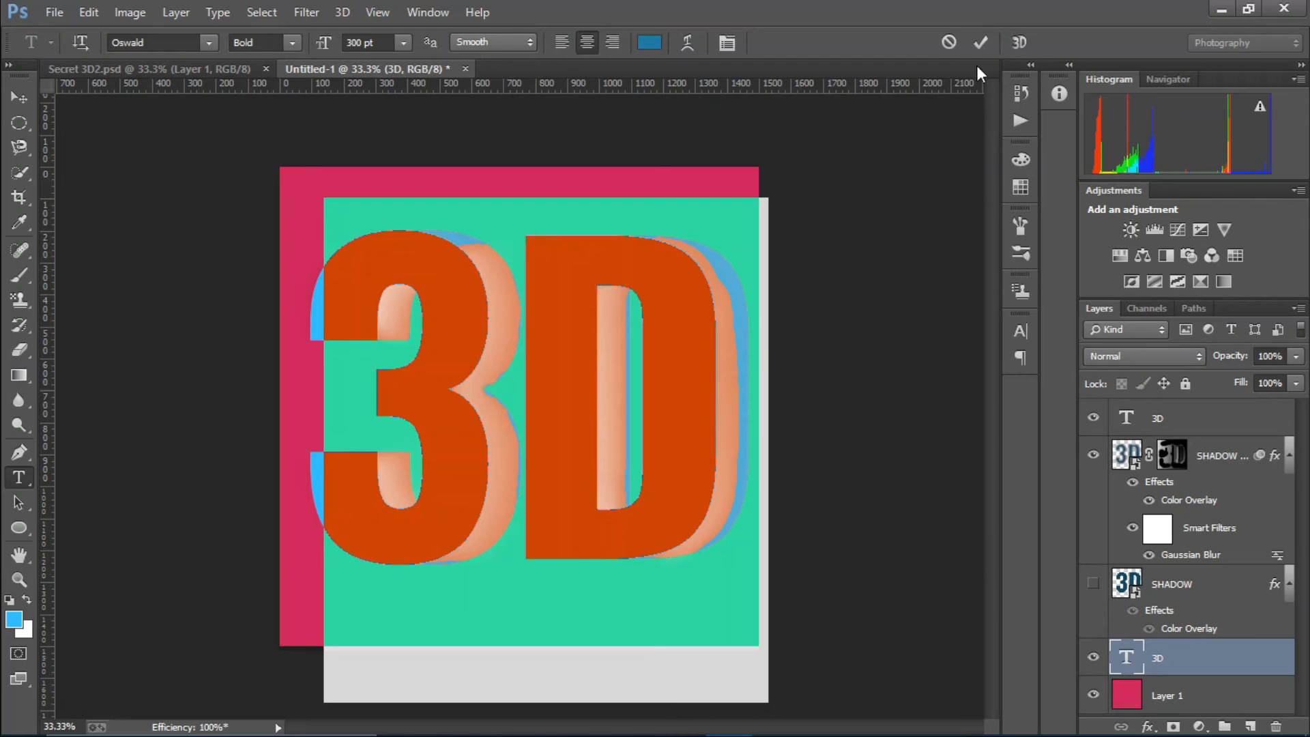
click(978, 47)
key(g)
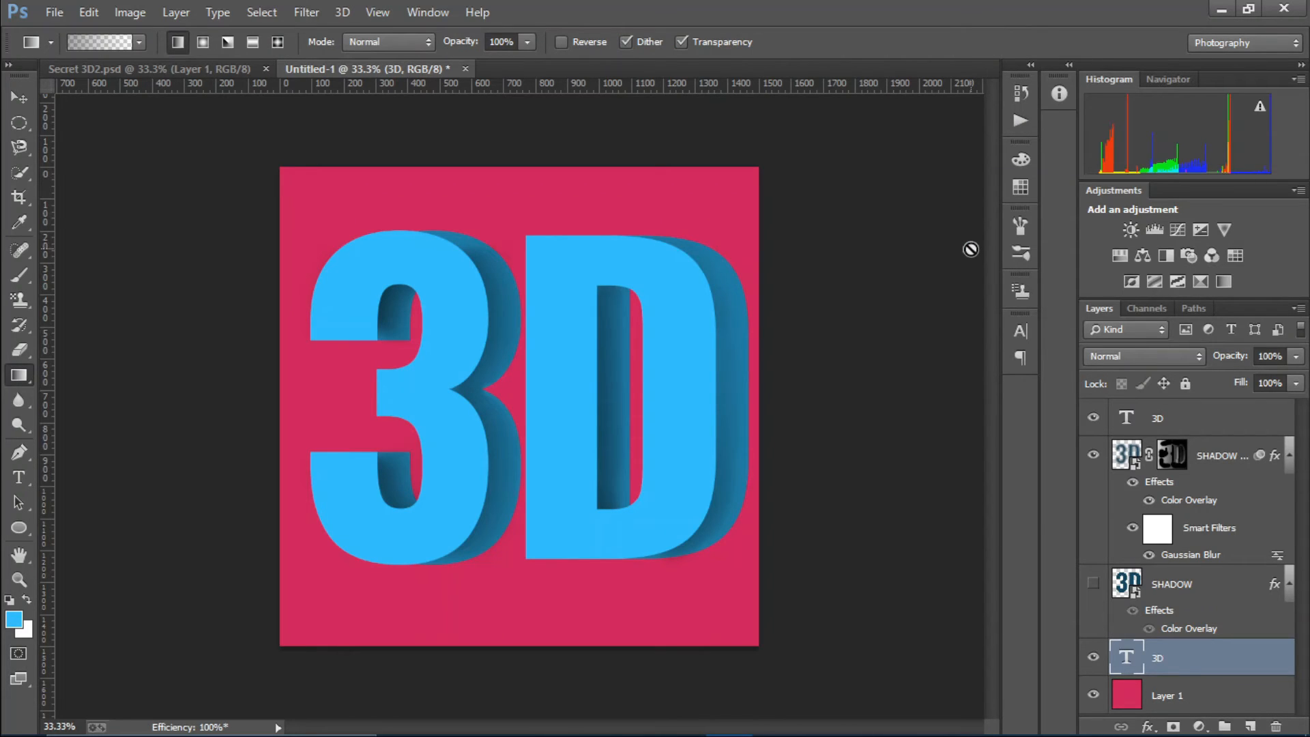
Examine the recolored letters at different magnifications and compare them with the finished design in Secret 3D2.psd.
key(ctrl+plus)
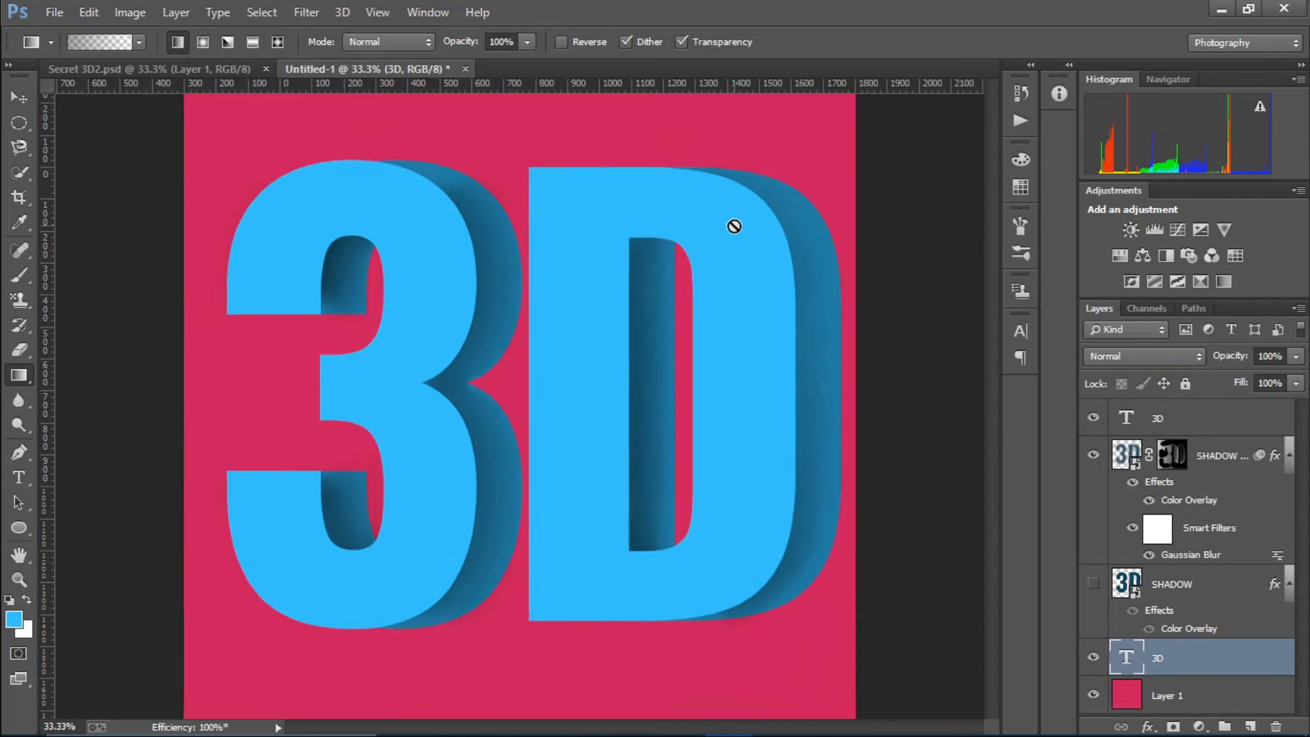
key(ctrl+minus)
key(ctrl+minus)
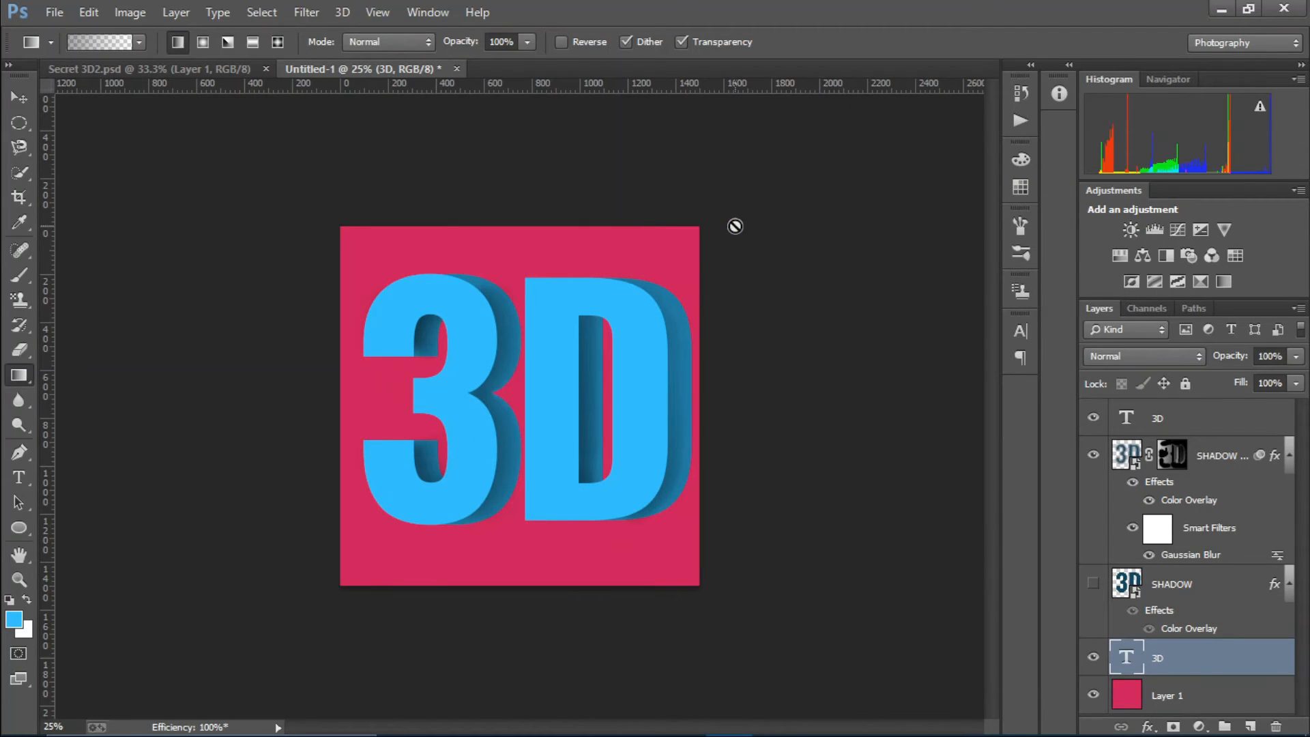
click(199, 74)
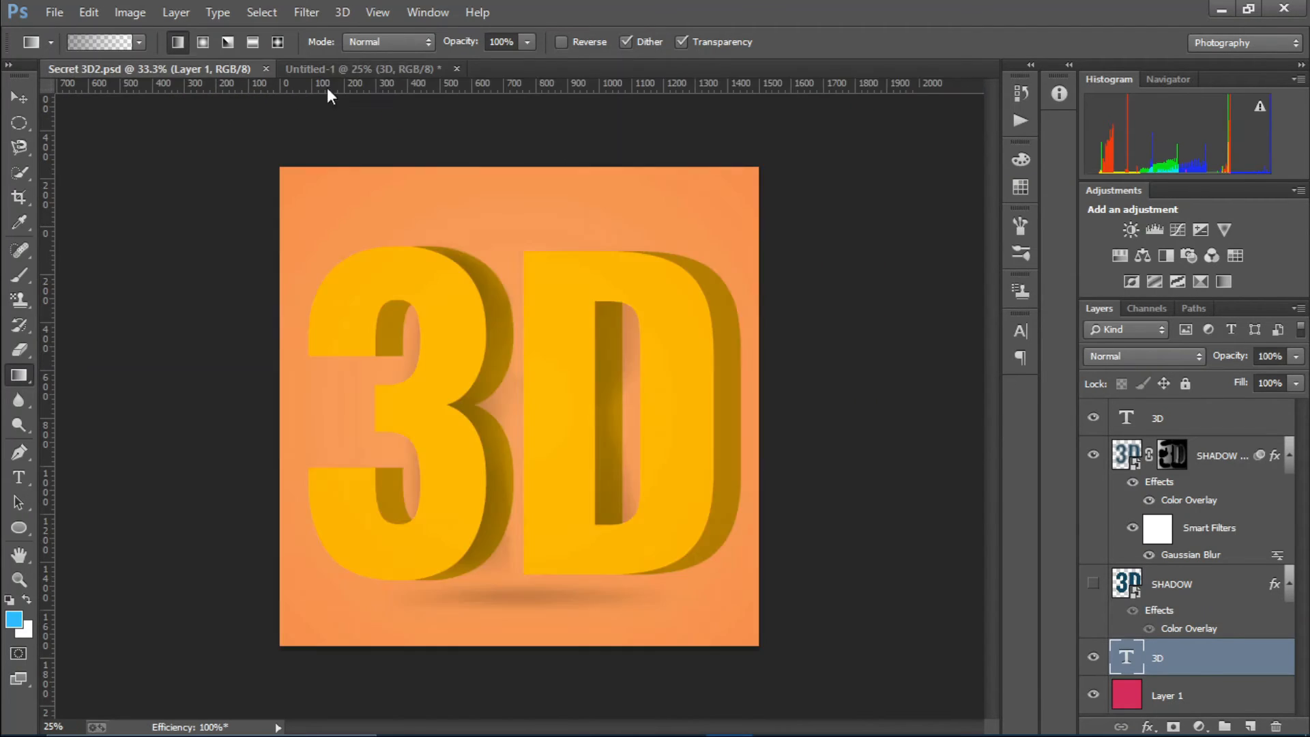
click(363, 72)
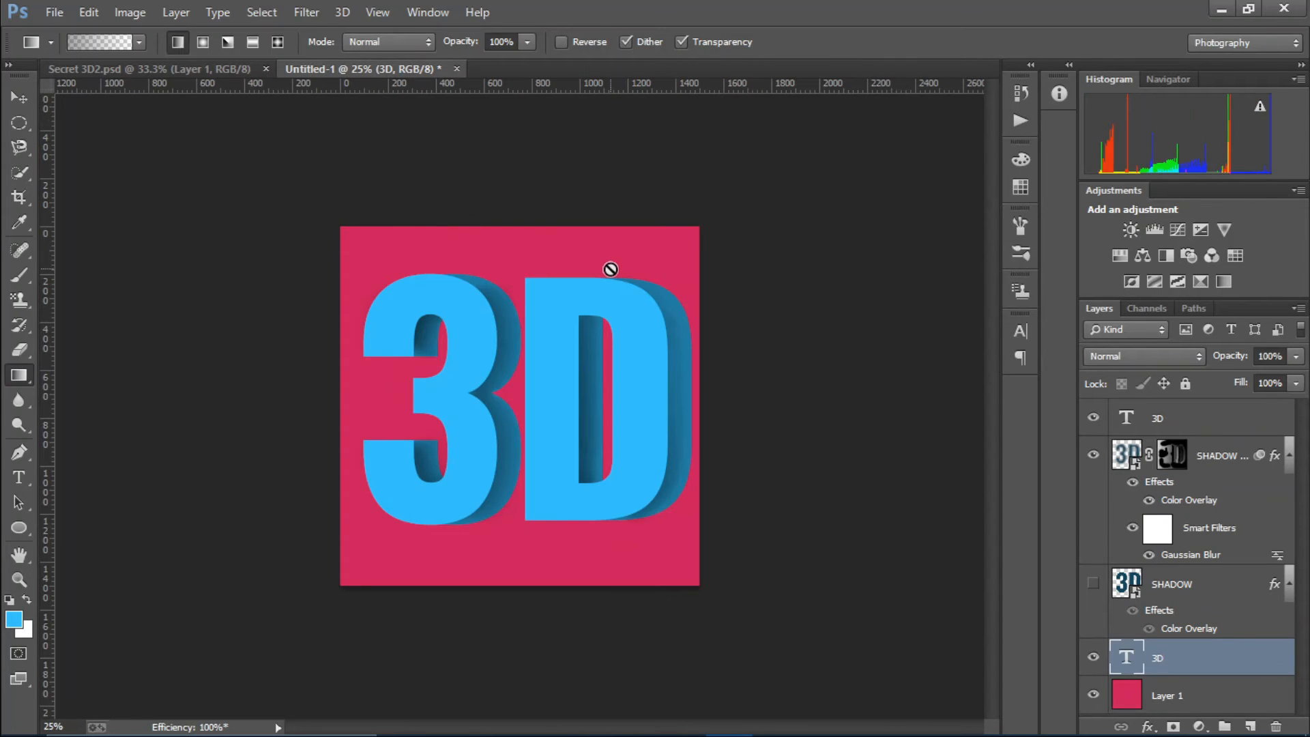
Group both 3D text layers and both shadow layers, and expand the group to show its contents.
ctrl+click(1219, 424)
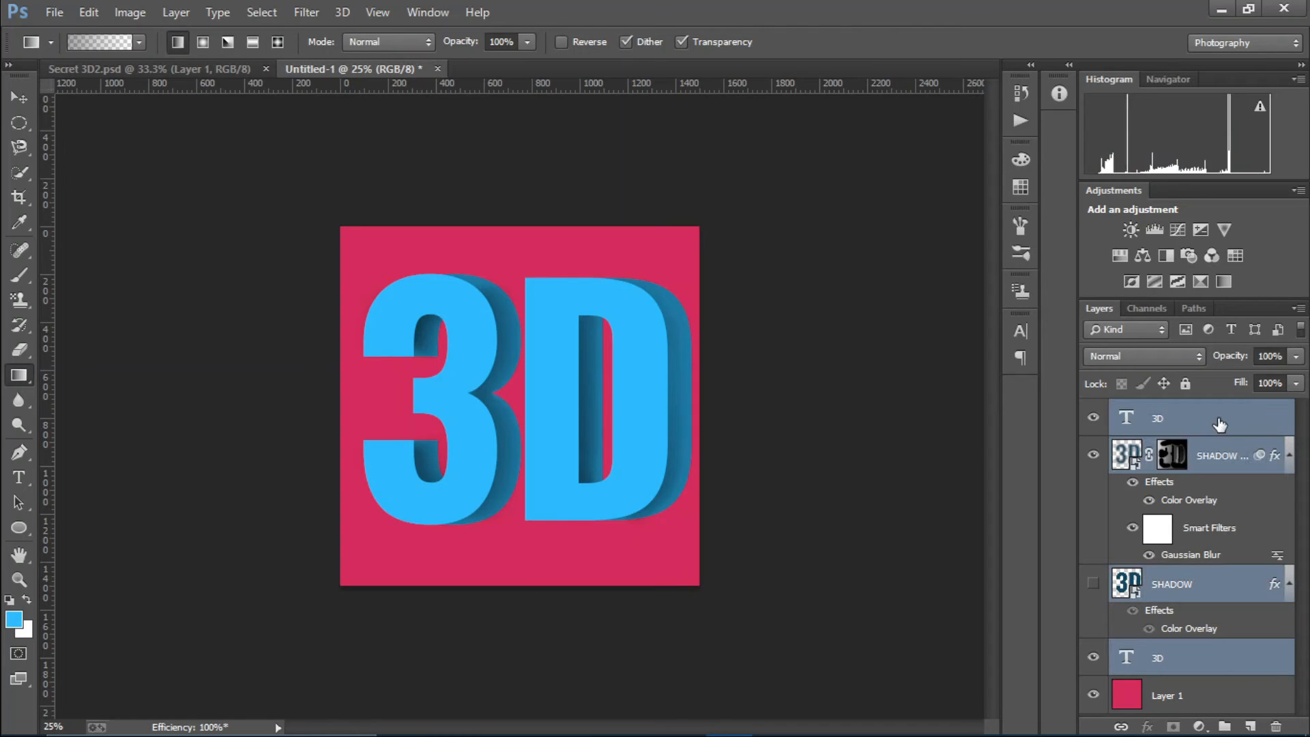
key(ctrl+g)
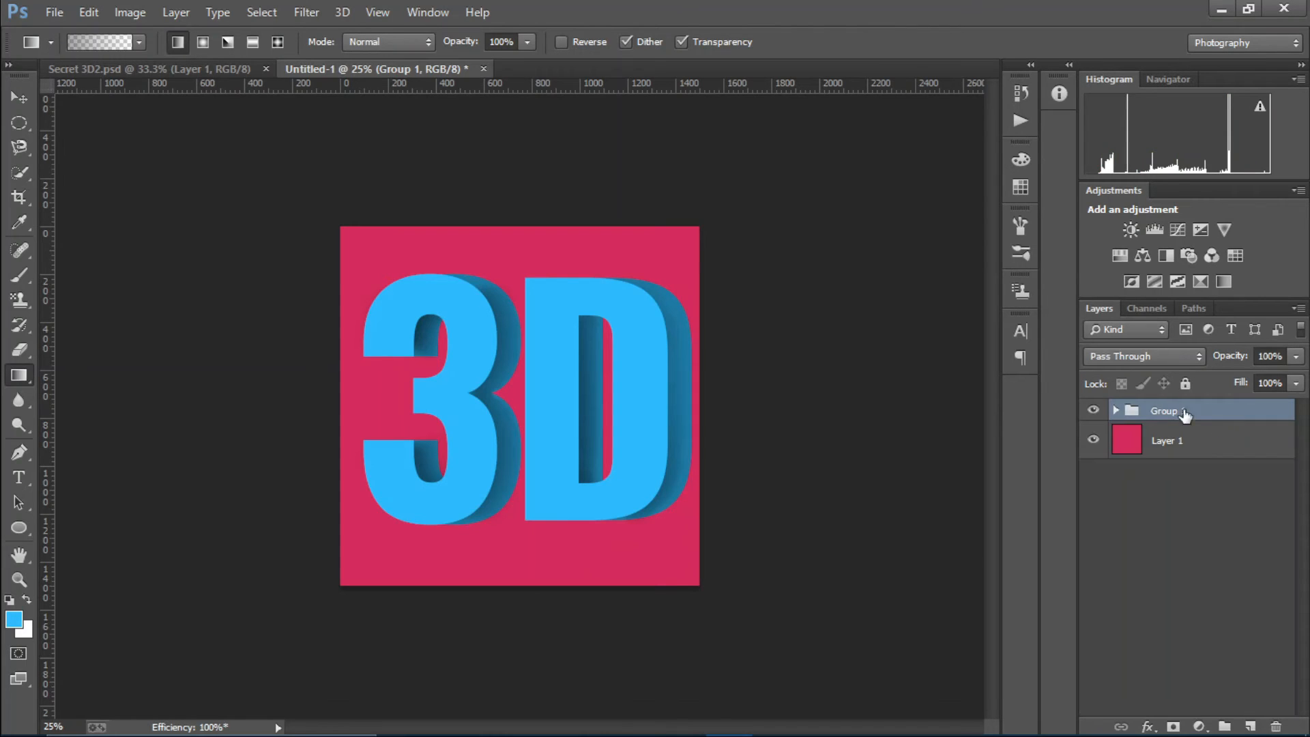
click(1115, 411)
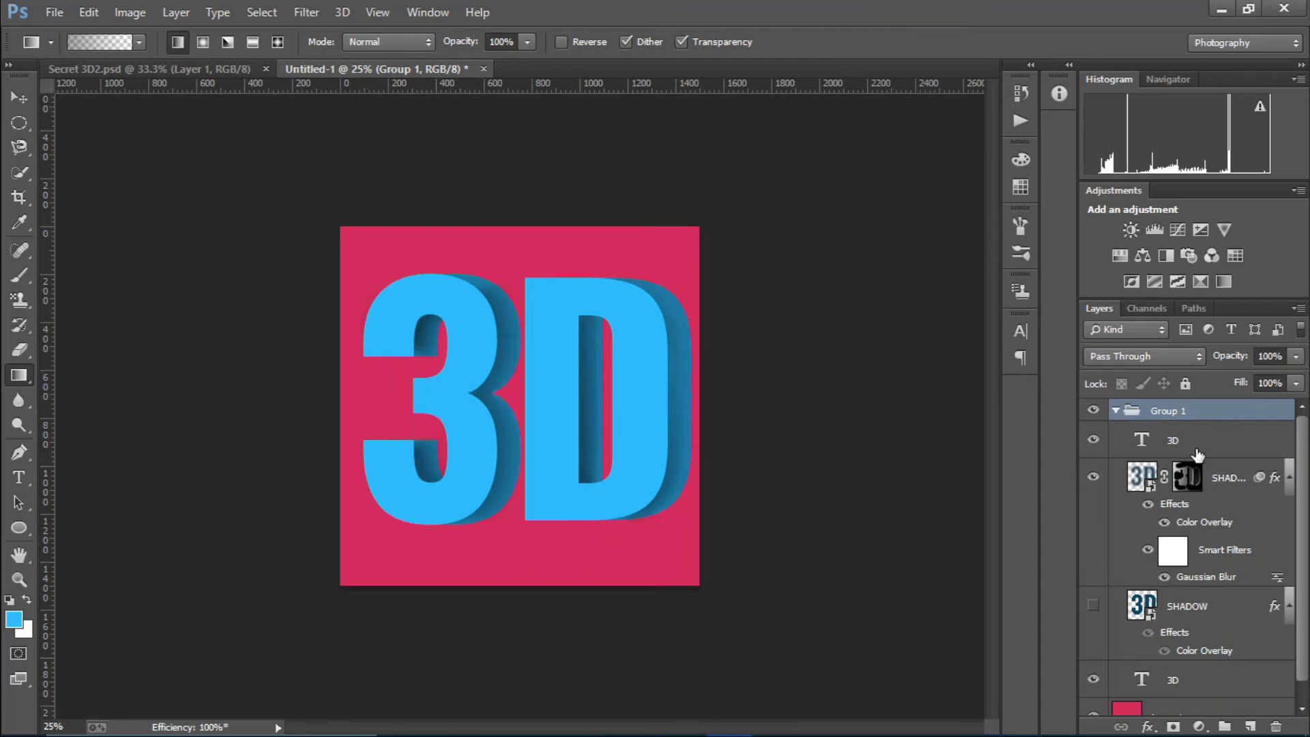
Add a new empty layer and place it below the group, directly above the crimson Layer 1.
click(1200, 450)
click(1250, 726)
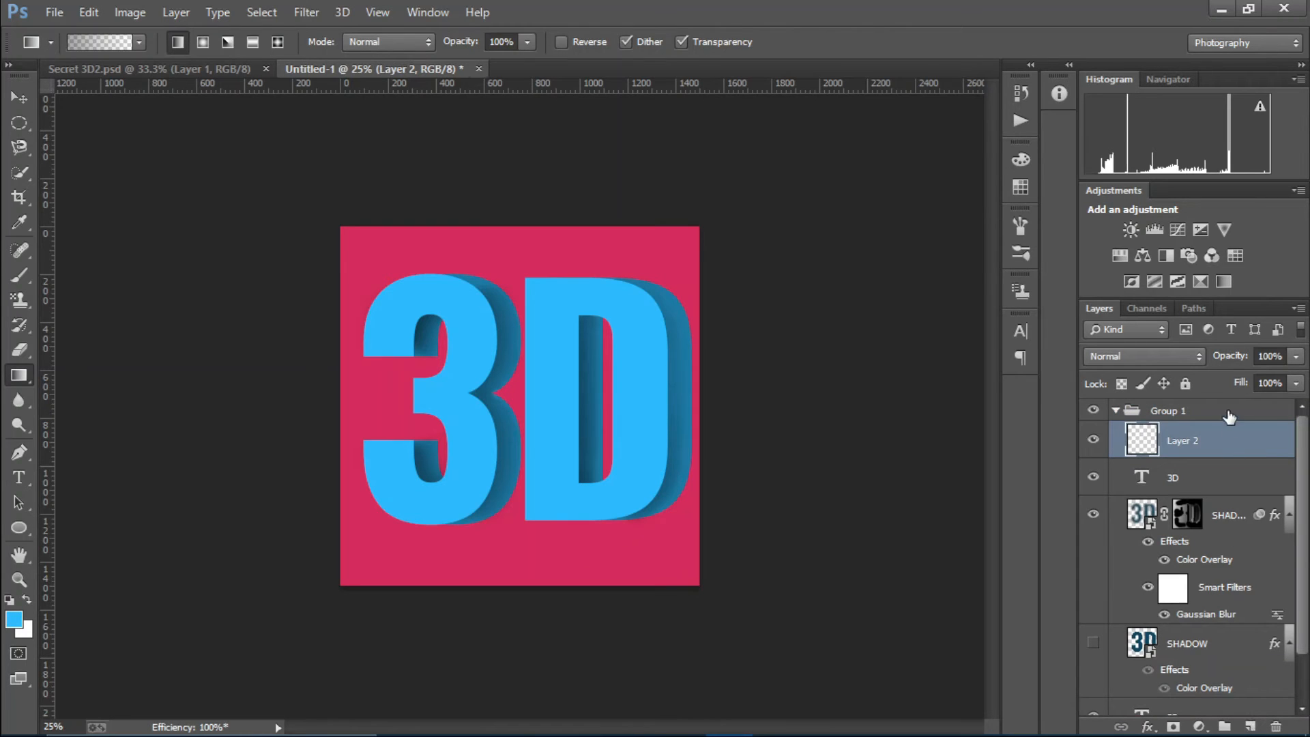
drag(1235, 442, 1230, 686)
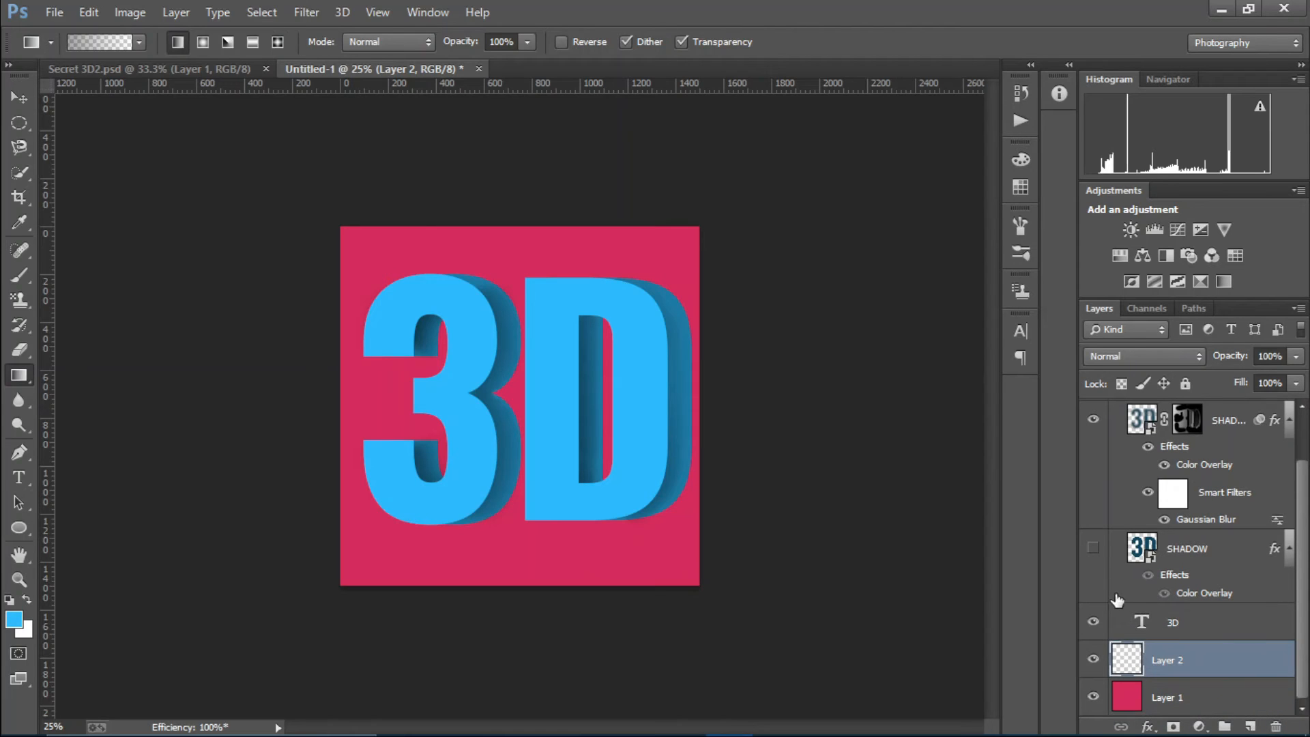
Draw a wide, thin elliptical selection just beneath the letters for a ground shadow.
click(22, 130)
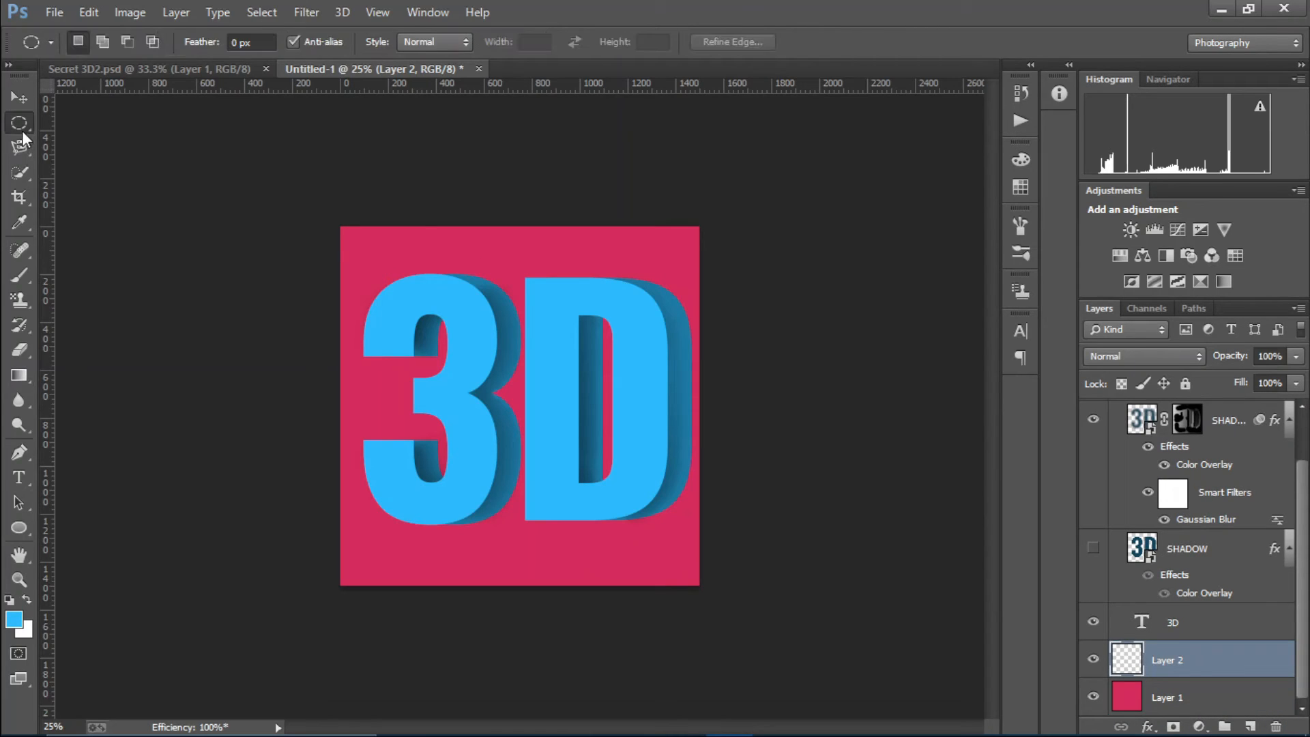
click(103, 139)
drag(387, 541, 651, 554)
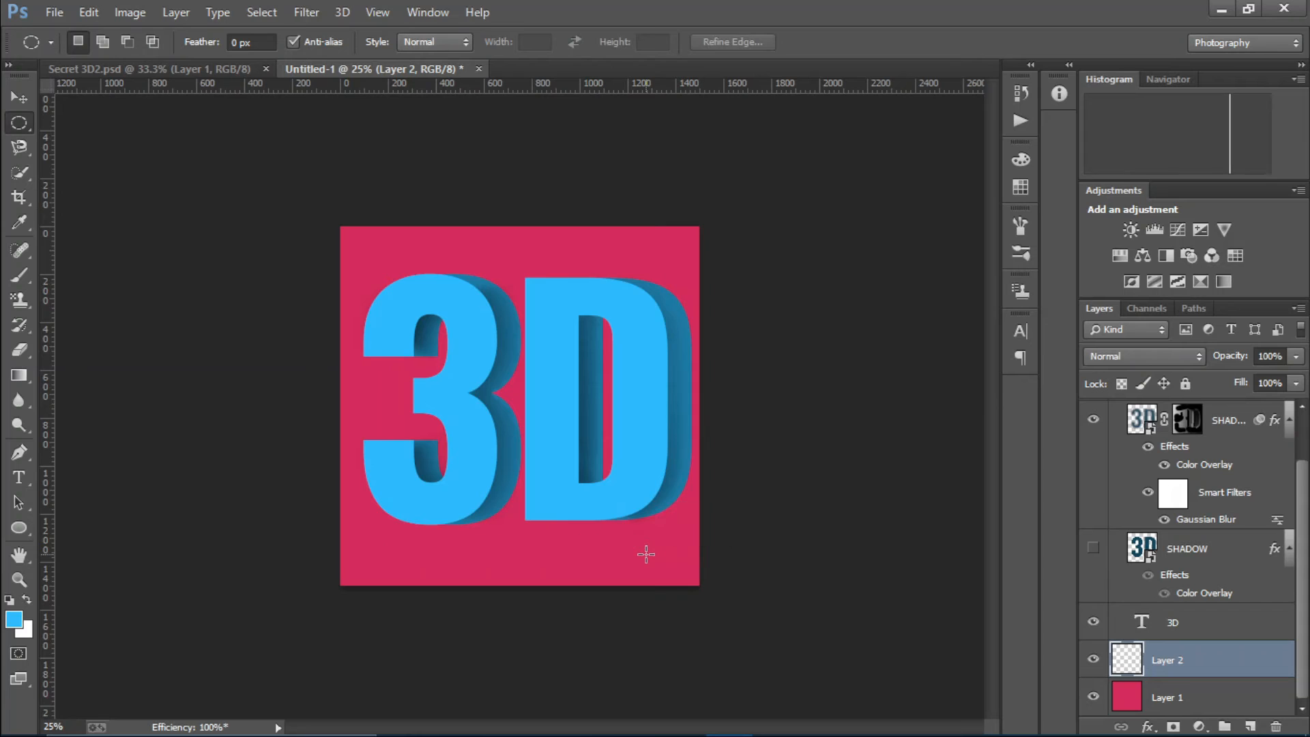
Set the foreground color to black (#000000), fill the elliptical selection with it and deselect.
click(28, 601)
click(14, 619)
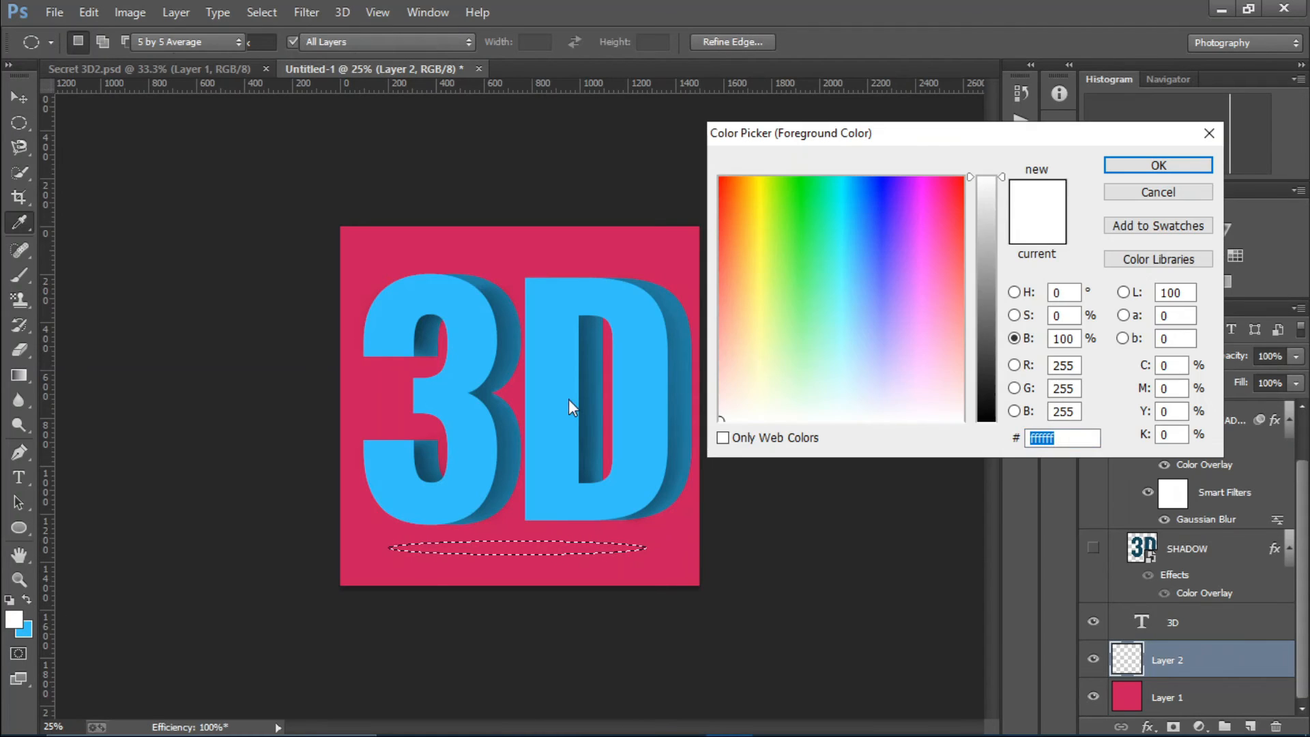
drag(986, 334, 997, 448)
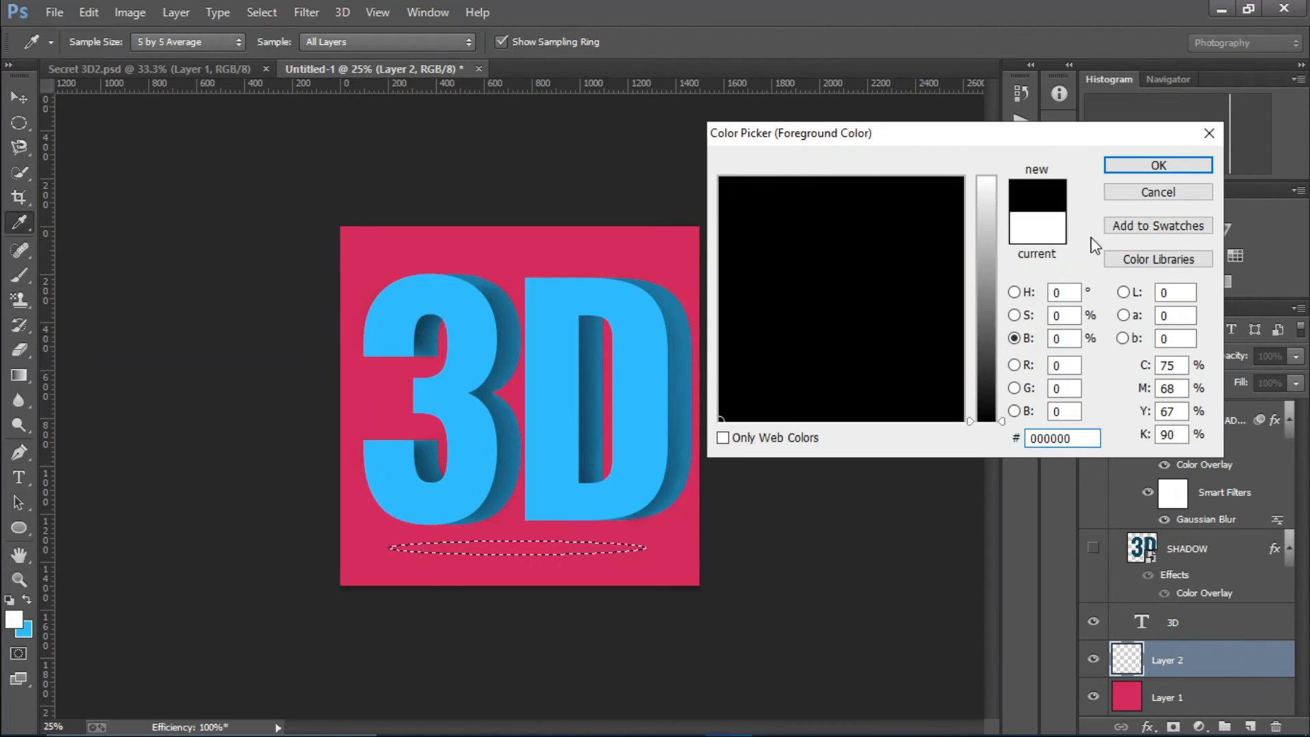
click(1130, 165)
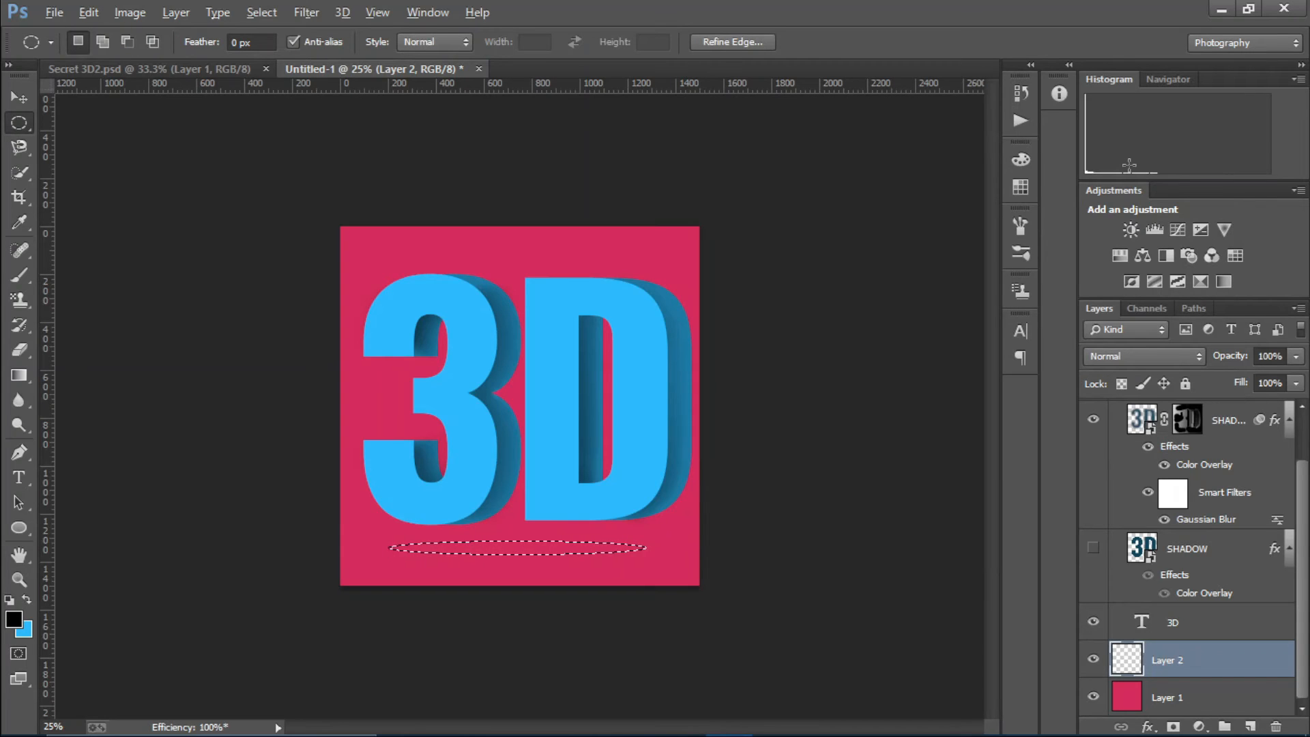
key(alt+BackSpace)
key(ctrl+d)
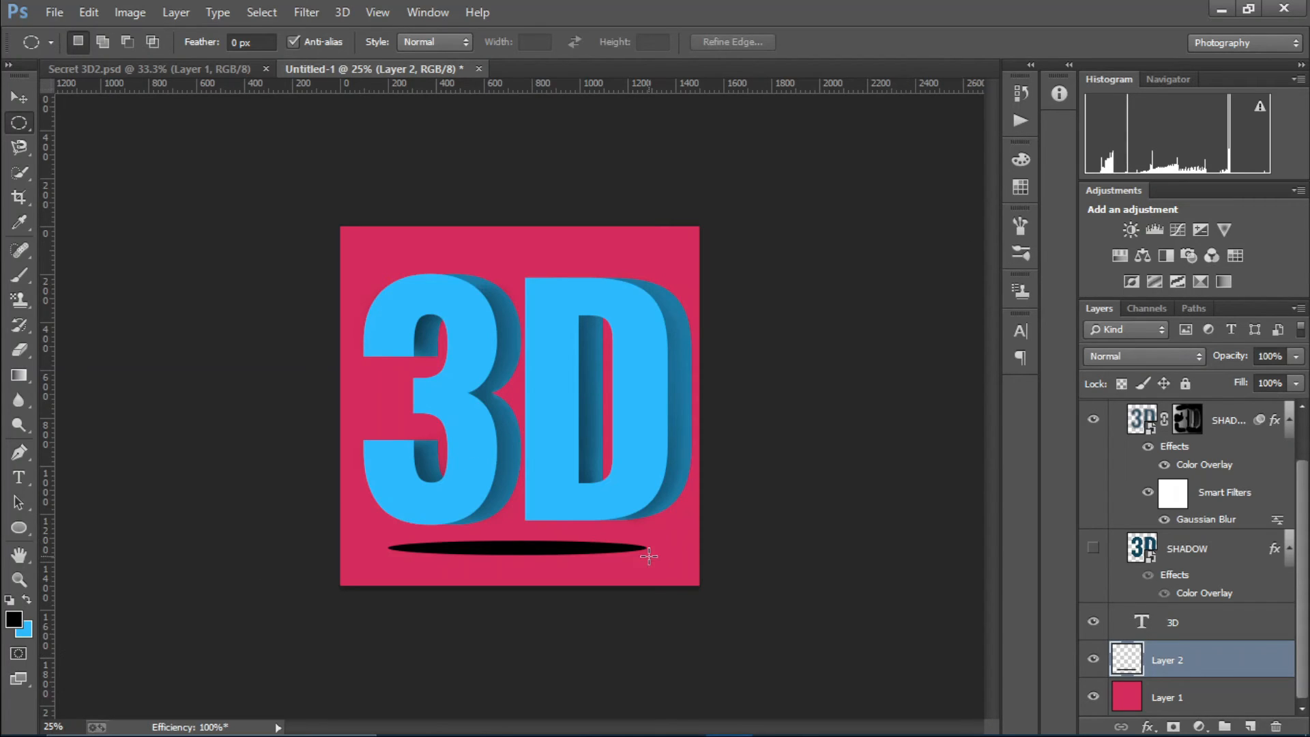
Reduce the black ellipse layer's opacity to 68% and soften it with a Gaussian Blur of 29.1 pixels radius.
drag(1237, 369, 1208, 369)
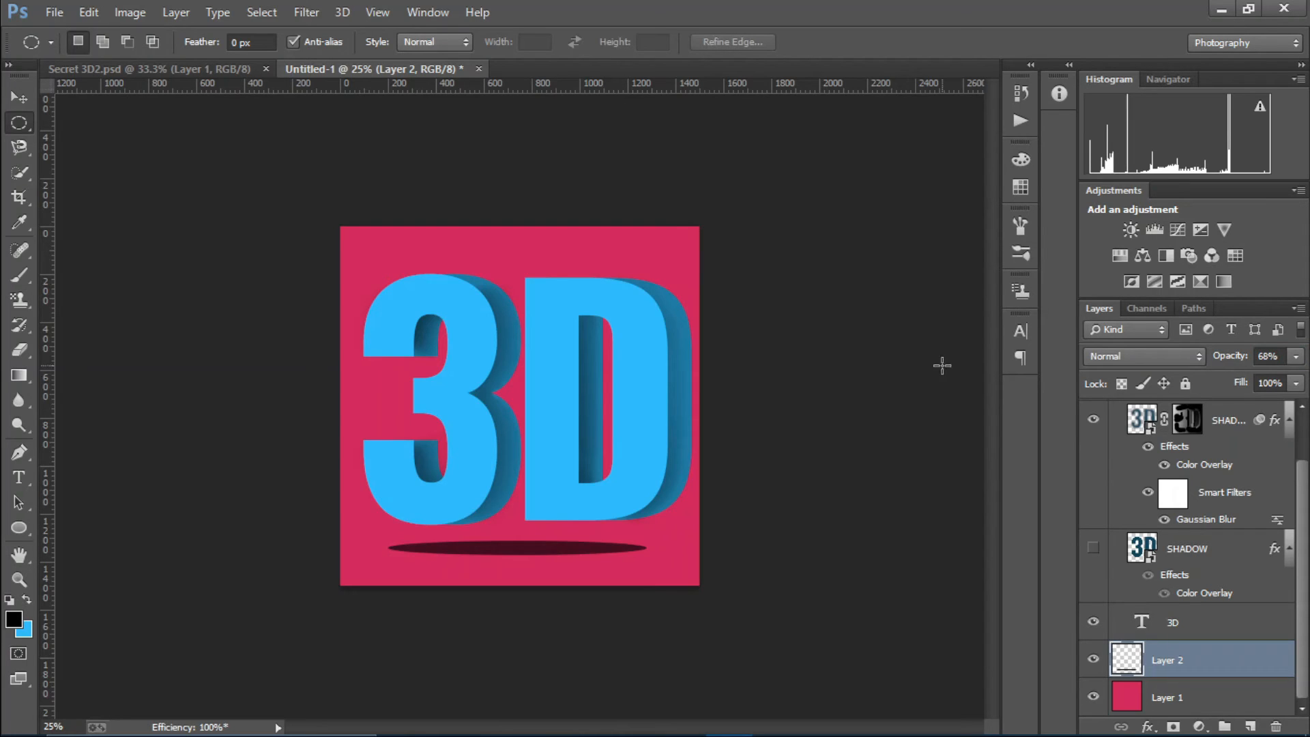
click(321, 14)
mouse_move(526, 241)
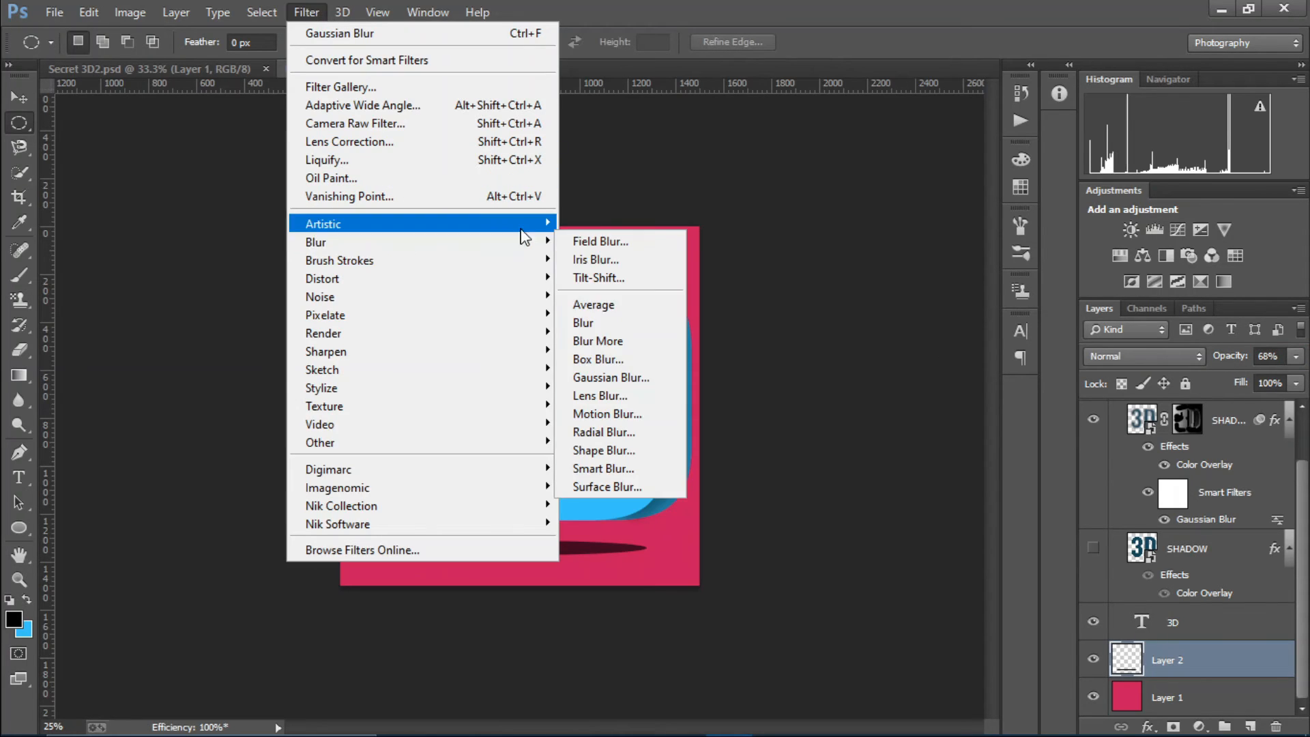
click(636, 379)
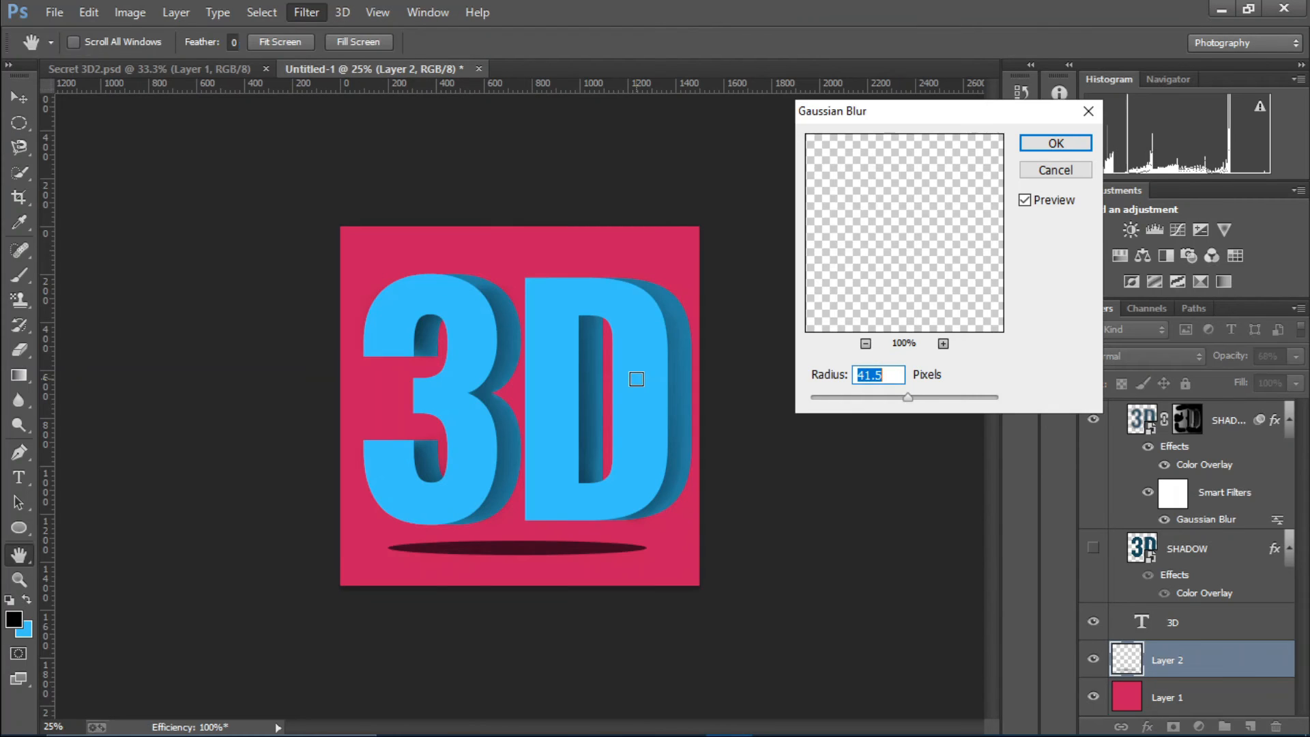
mouse_move(906, 397)
mouse_down()
mouse_move(886, 400)
mouse_move(898, 399)
mouse_up()
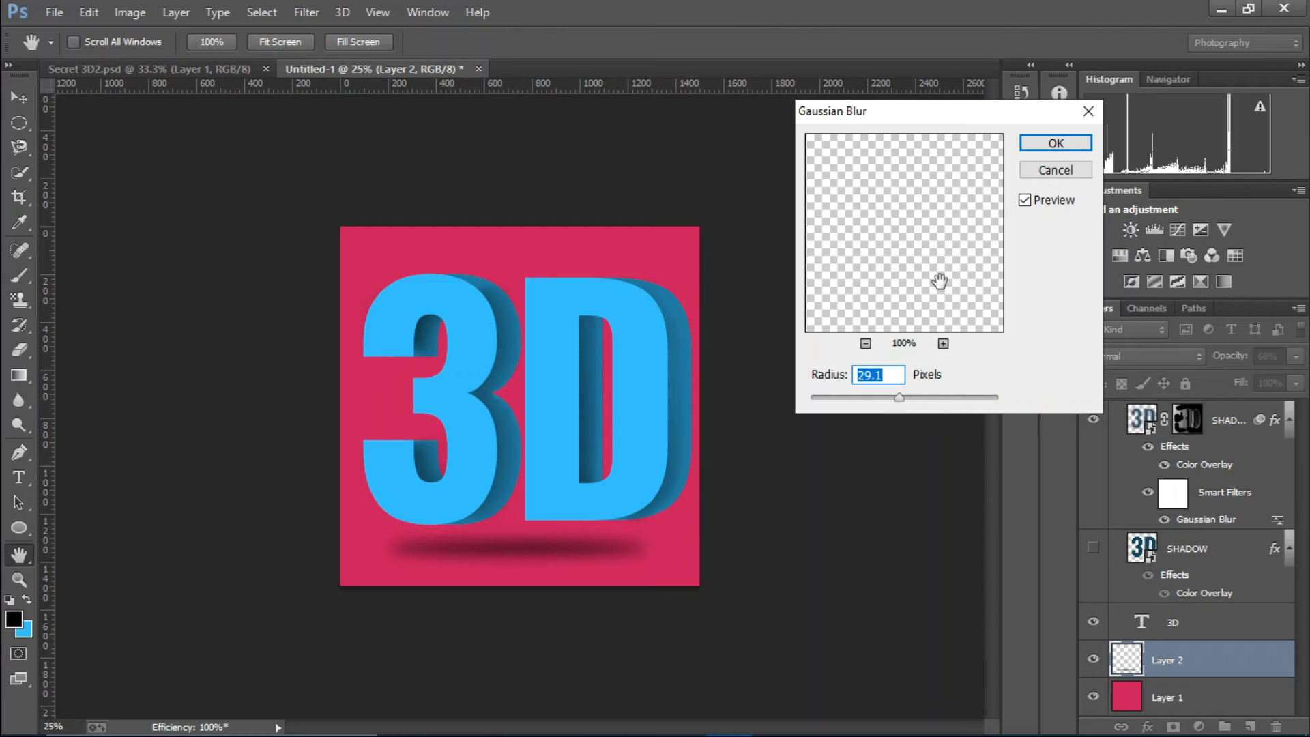
click(1055, 142)
key(m)
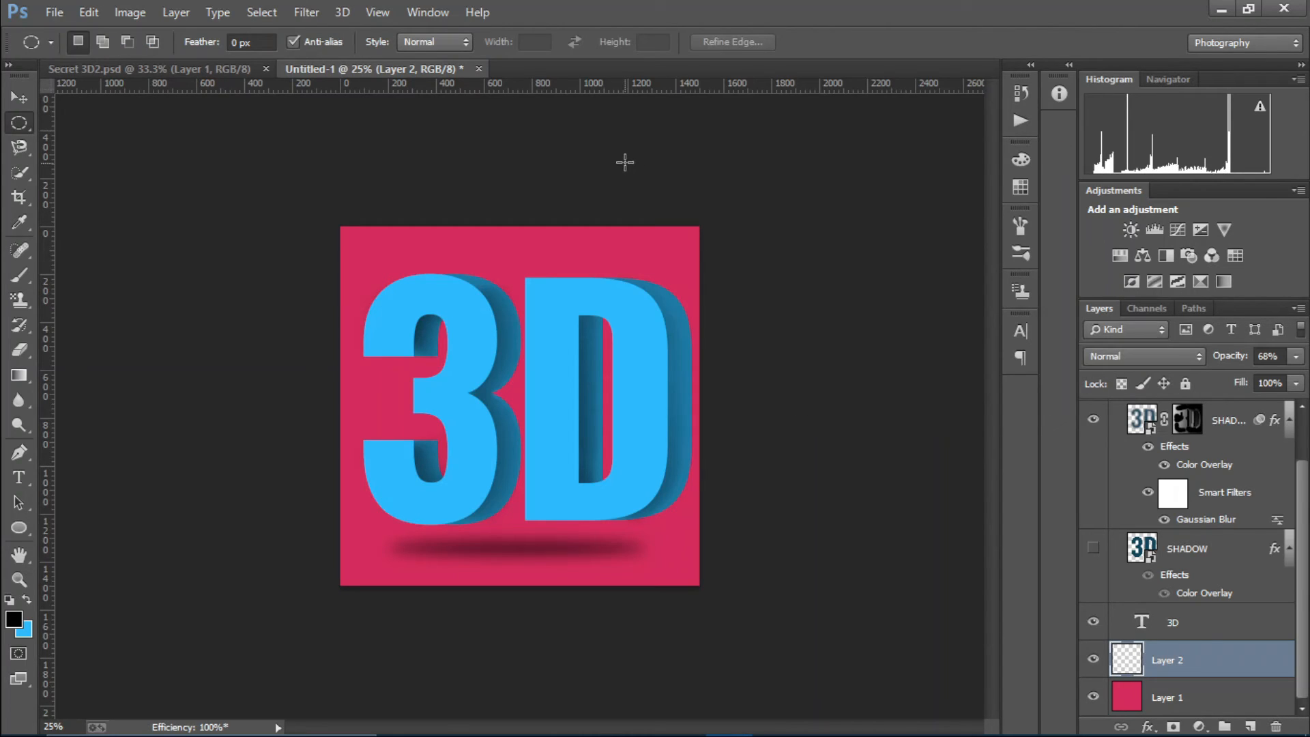
Flatten the blurred ground shadow to 66.67% of its height, keeping its width at 100%.
click(21, 102)
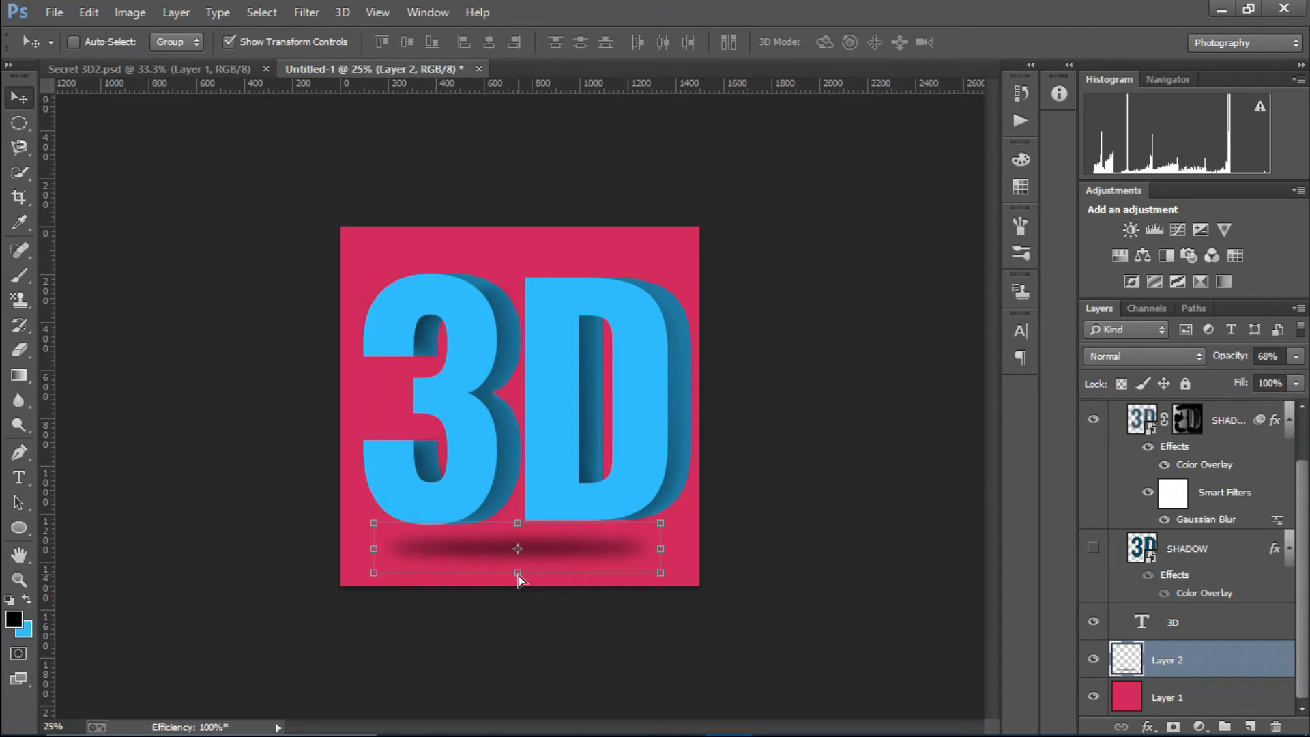
drag(519, 575, 541, 555)
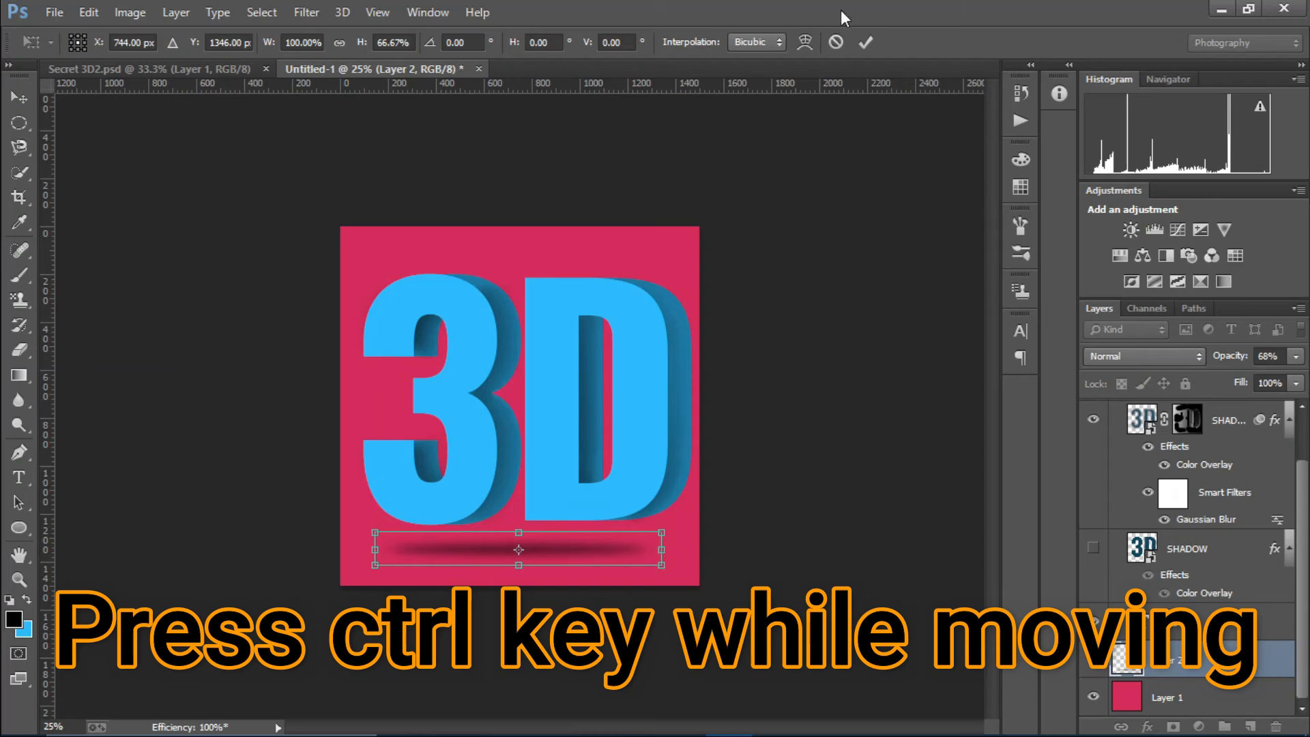
click(866, 42)
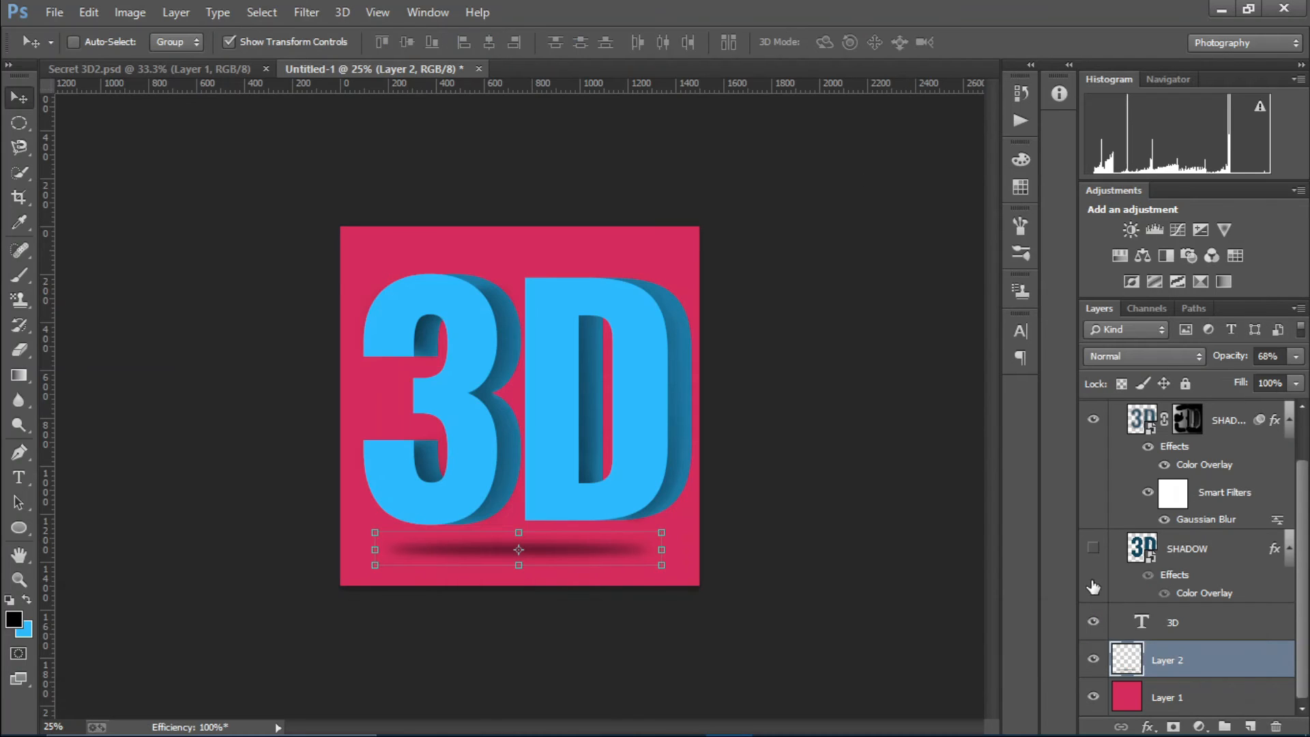
Add a layer mask to the ground shadow layer and fade both ends of the shadow with horizontal gradients drawn inward.
click(1173, 727)
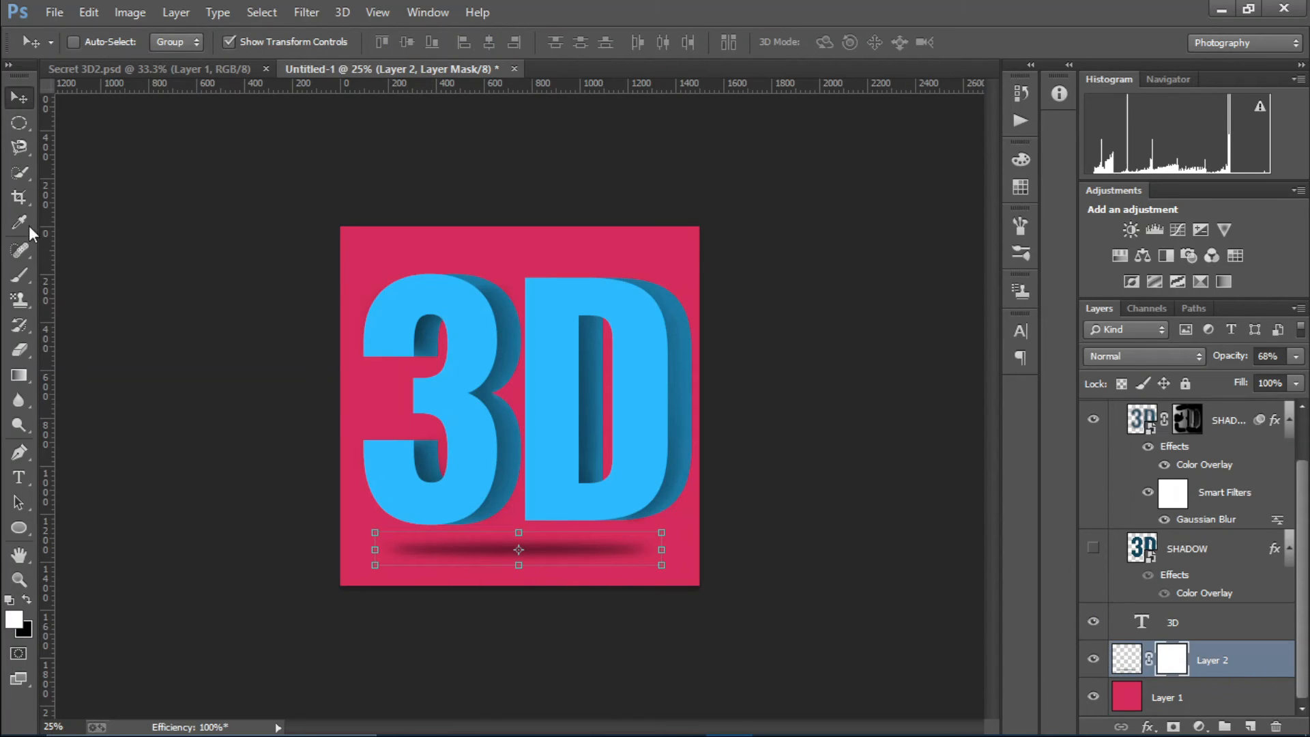
click(29, 371)
drag(747, 569, 439, 577)
drag(279, 569, 637, 548)
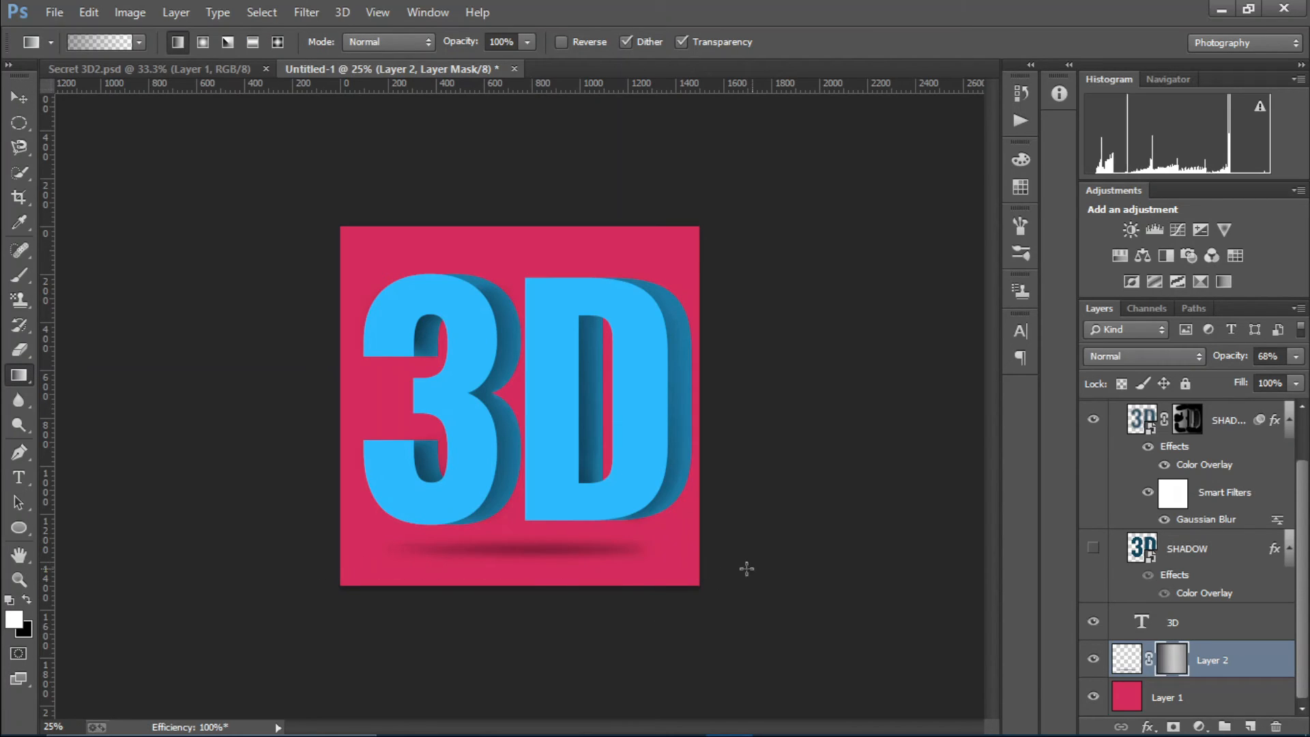
Fade the ground shadow further with one more gradient across the Layer 2 mask.
drag(746, 567, 160, 653)
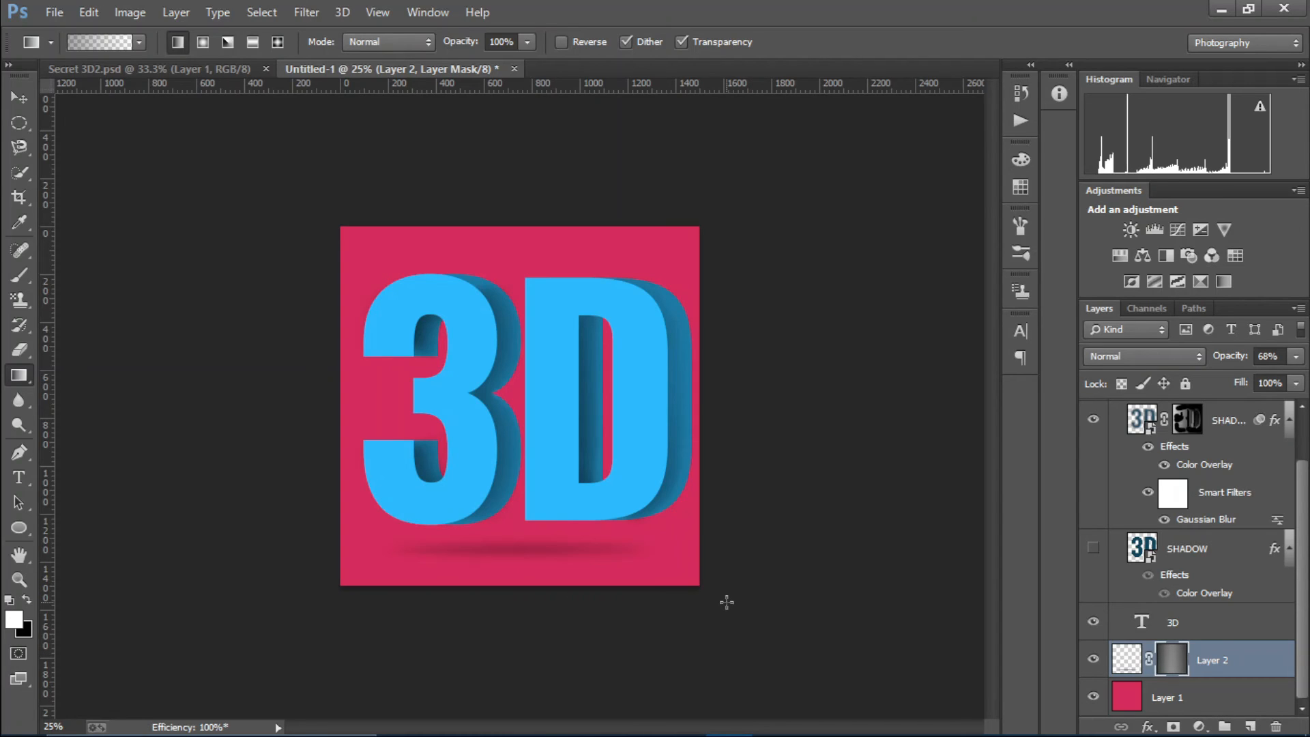
Set the brush flow to 11% and touch up the SHADOW copy layer's mask along the D's upper outer curve.
scroll(1306, 497, up, 2)
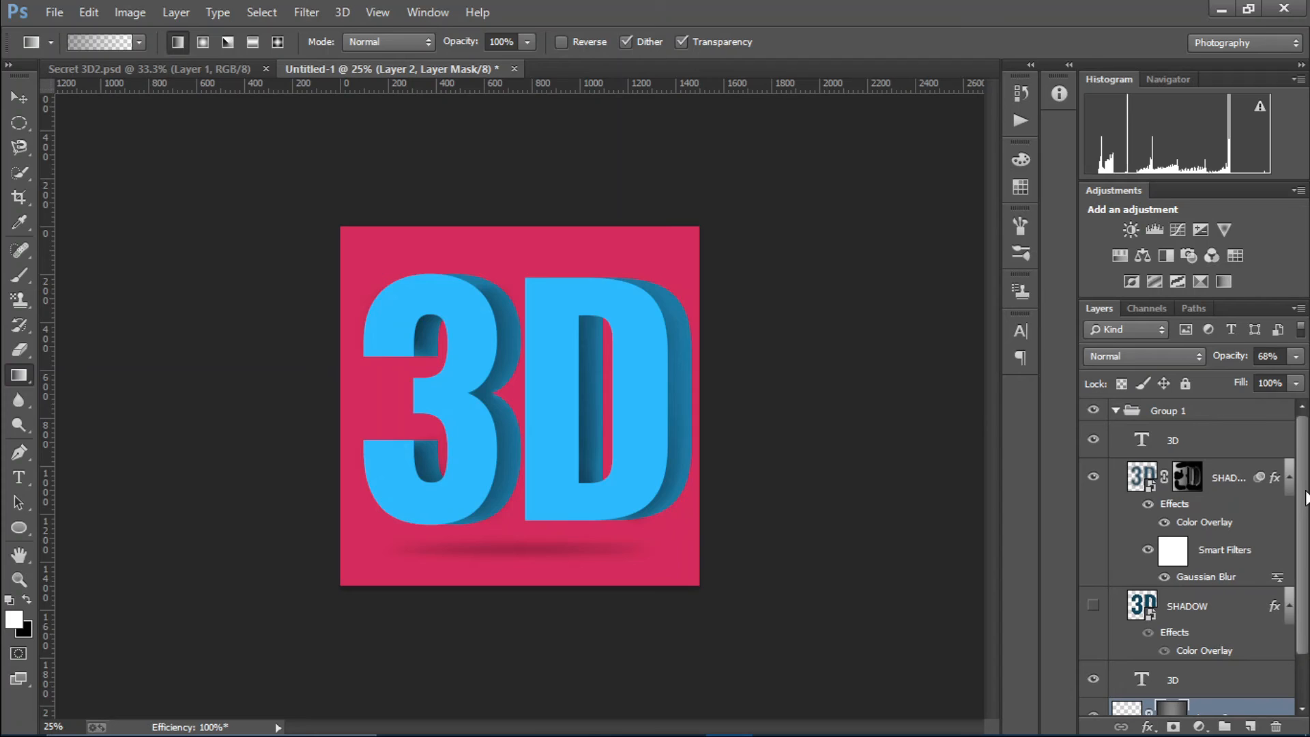
click(1188, 481)
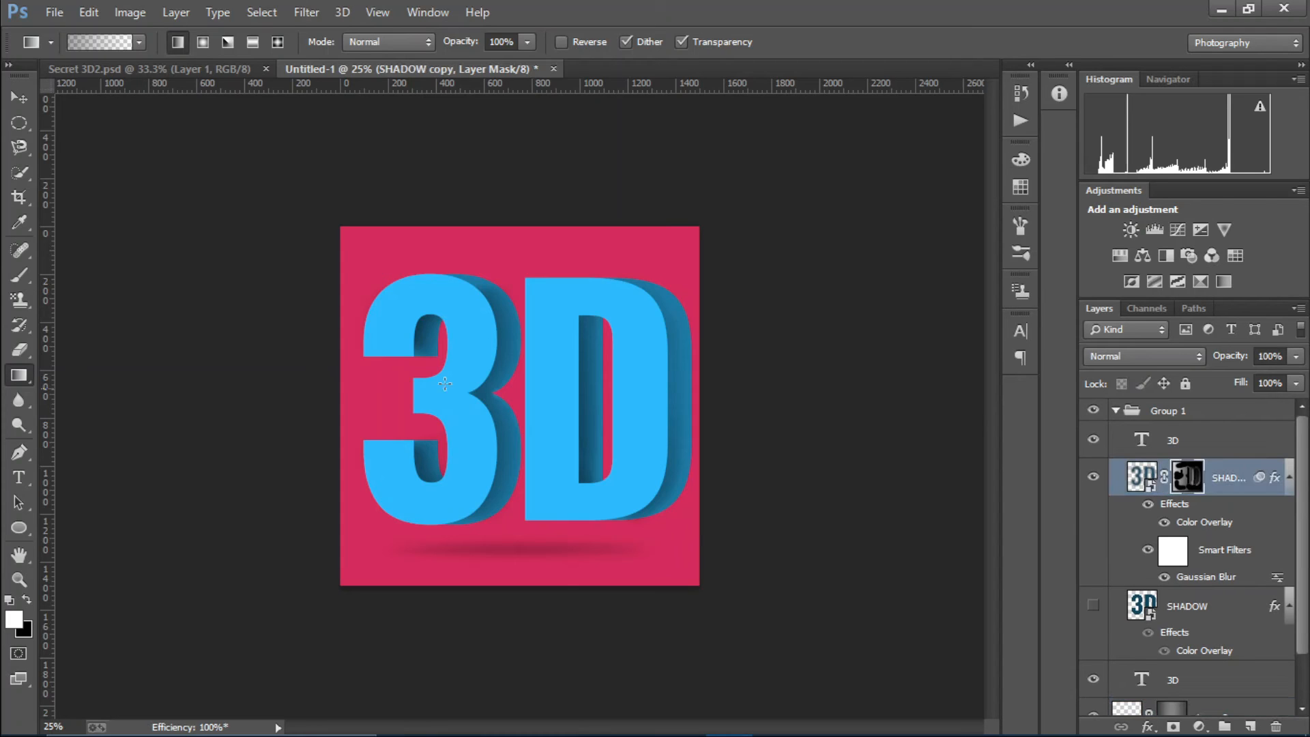
key(b)
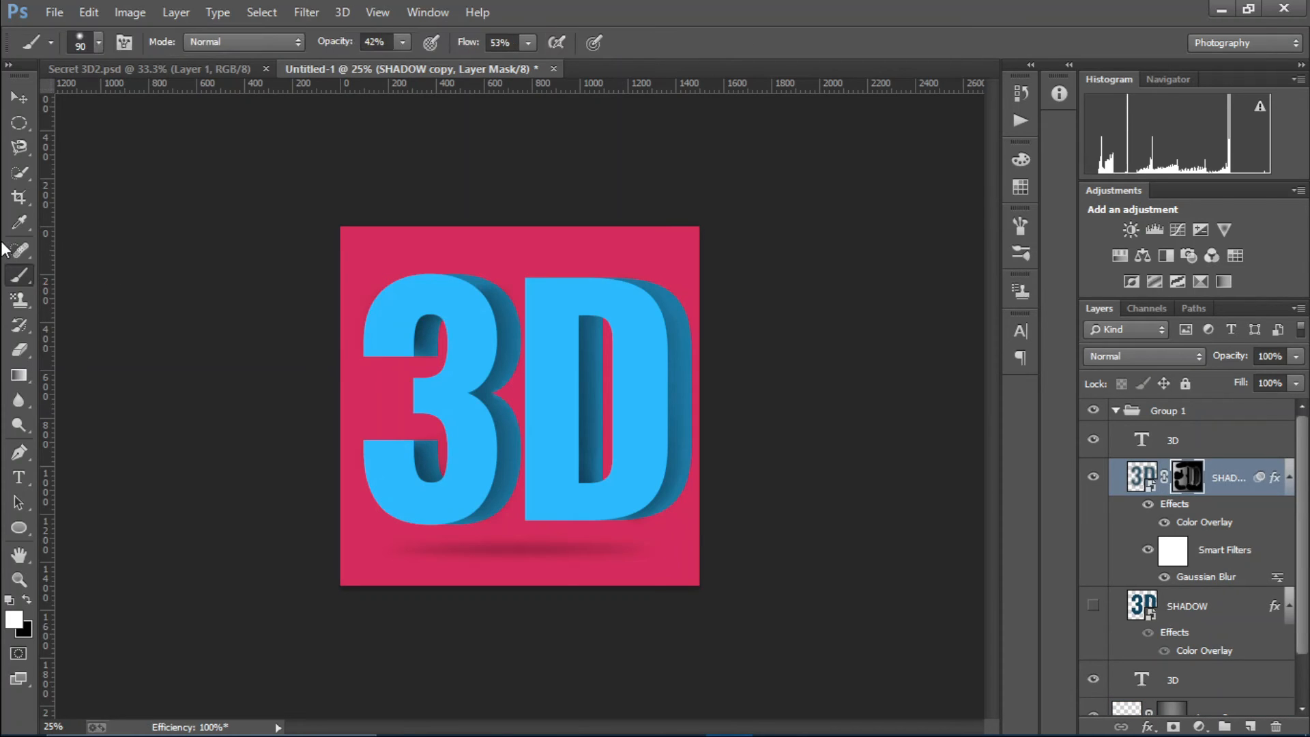
drag(530, 43, 486, 67)
mouse_move(647, 293)
mouse_down()
mouse_move(663, 333)
mouse_move(659, 310)
mouse_up()
key(x)
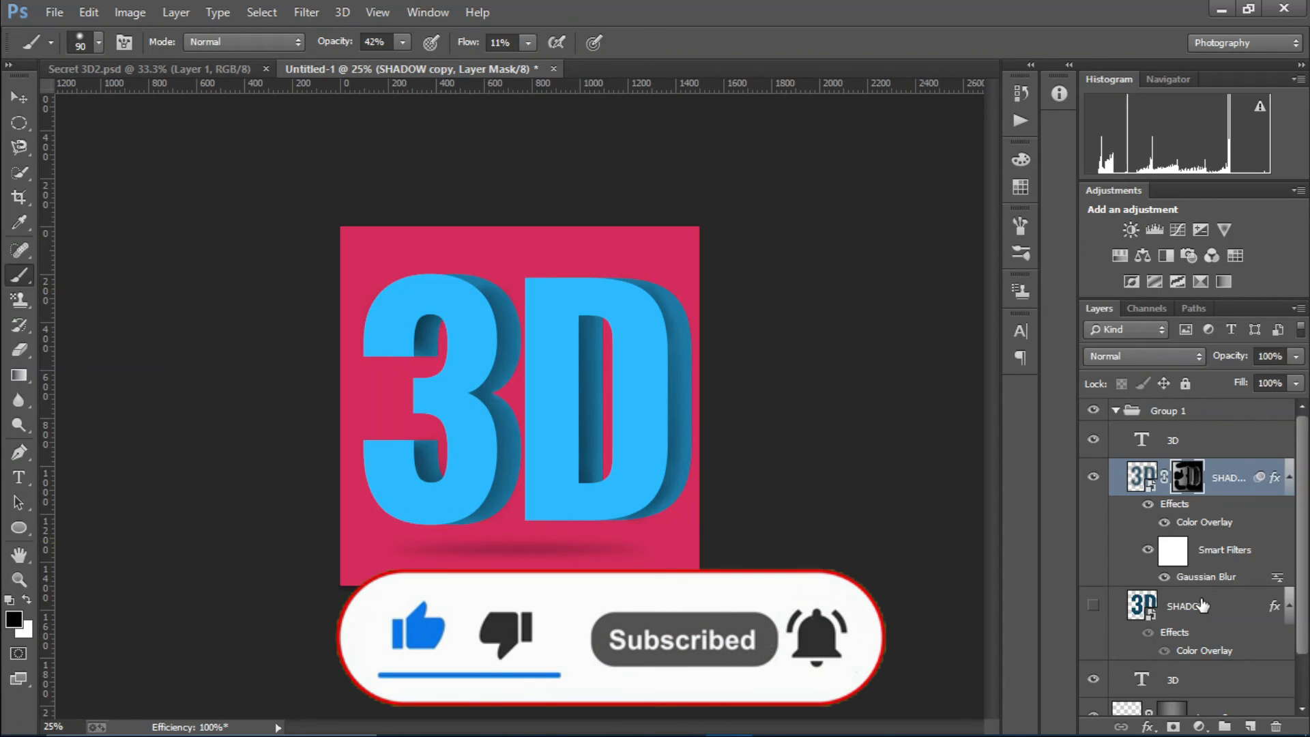
scroll(1229, 615, down, 1)
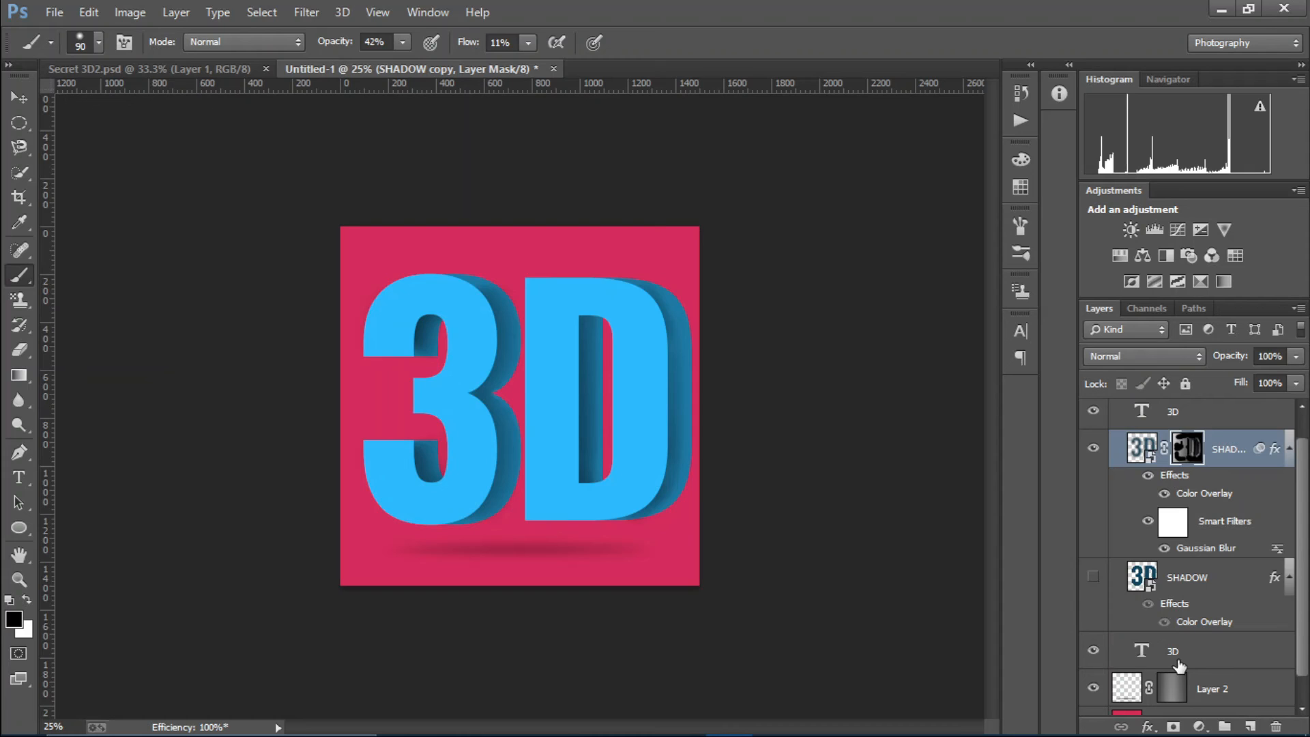
click(214, 73)
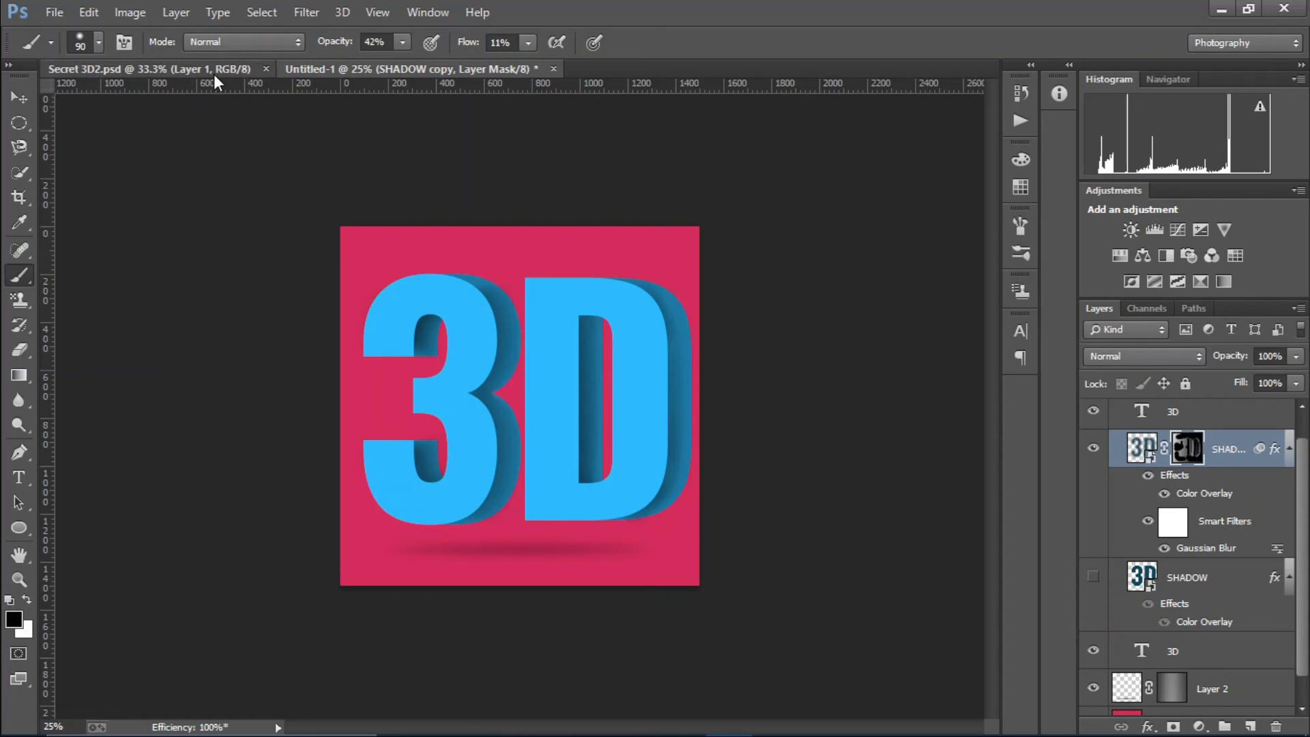
click(374, 71)
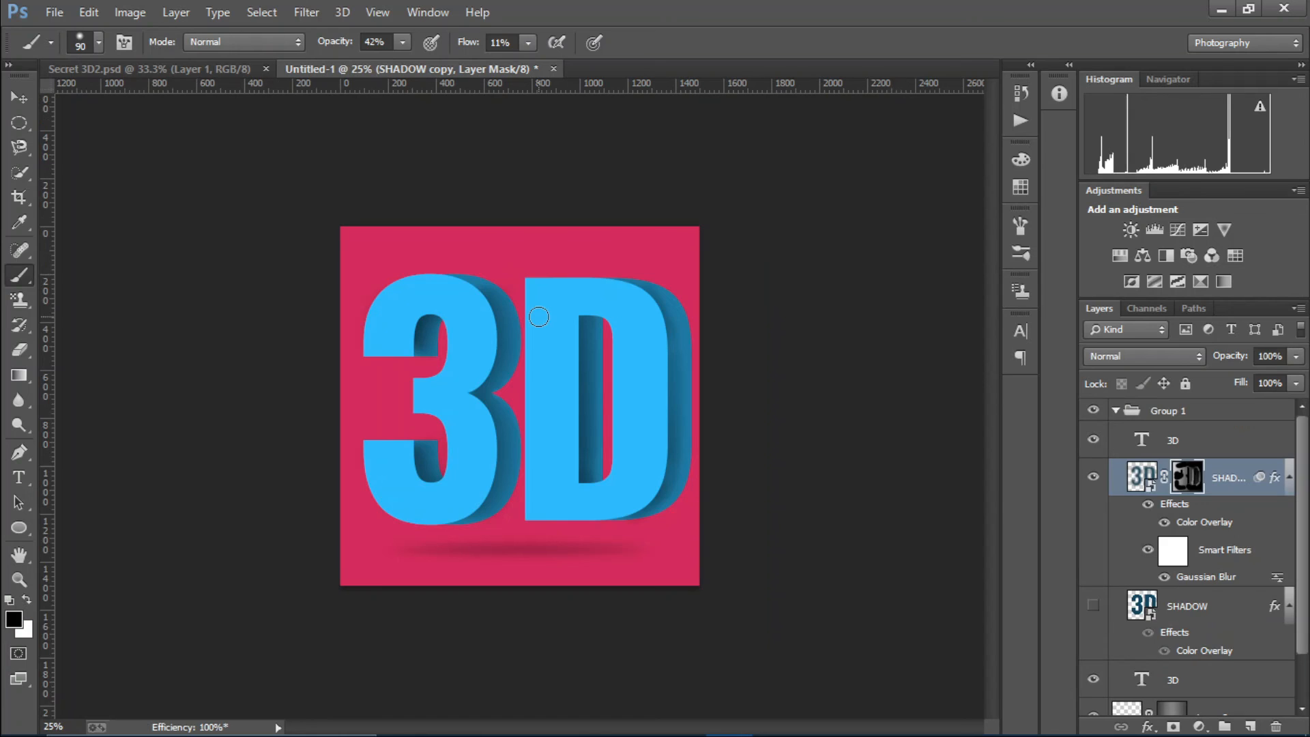
Darken the lower 3D text layer's color slightly to #257da2 and commit the text edit.
click(1149, 609)
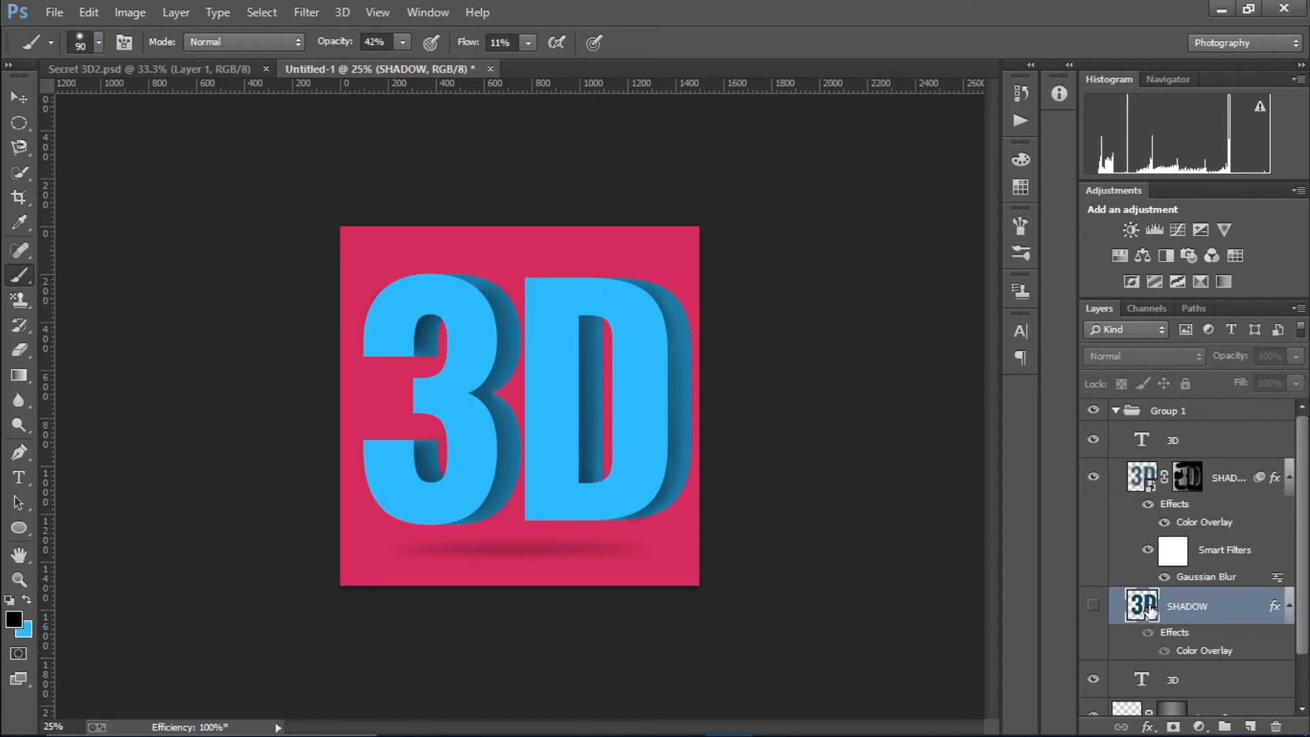
key(t)
click(1144, 672)
double_click(1144, 673)
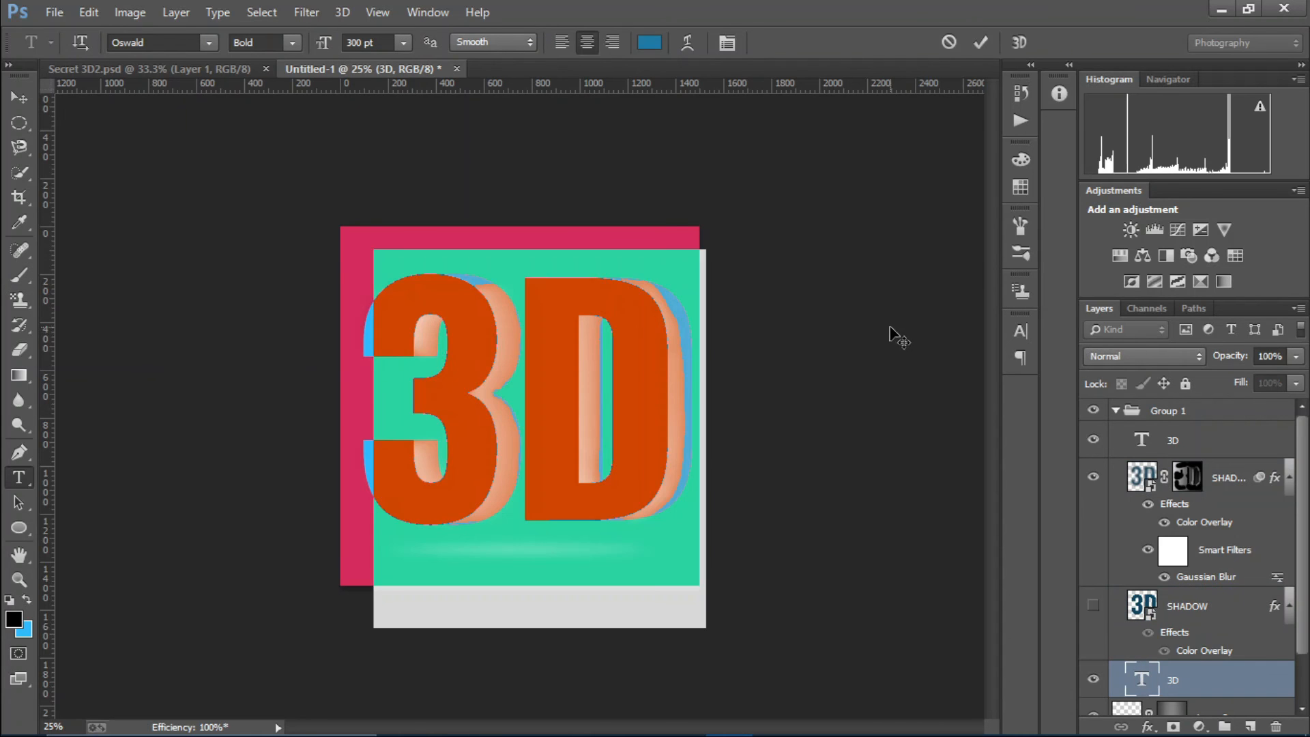
click(649, 42)
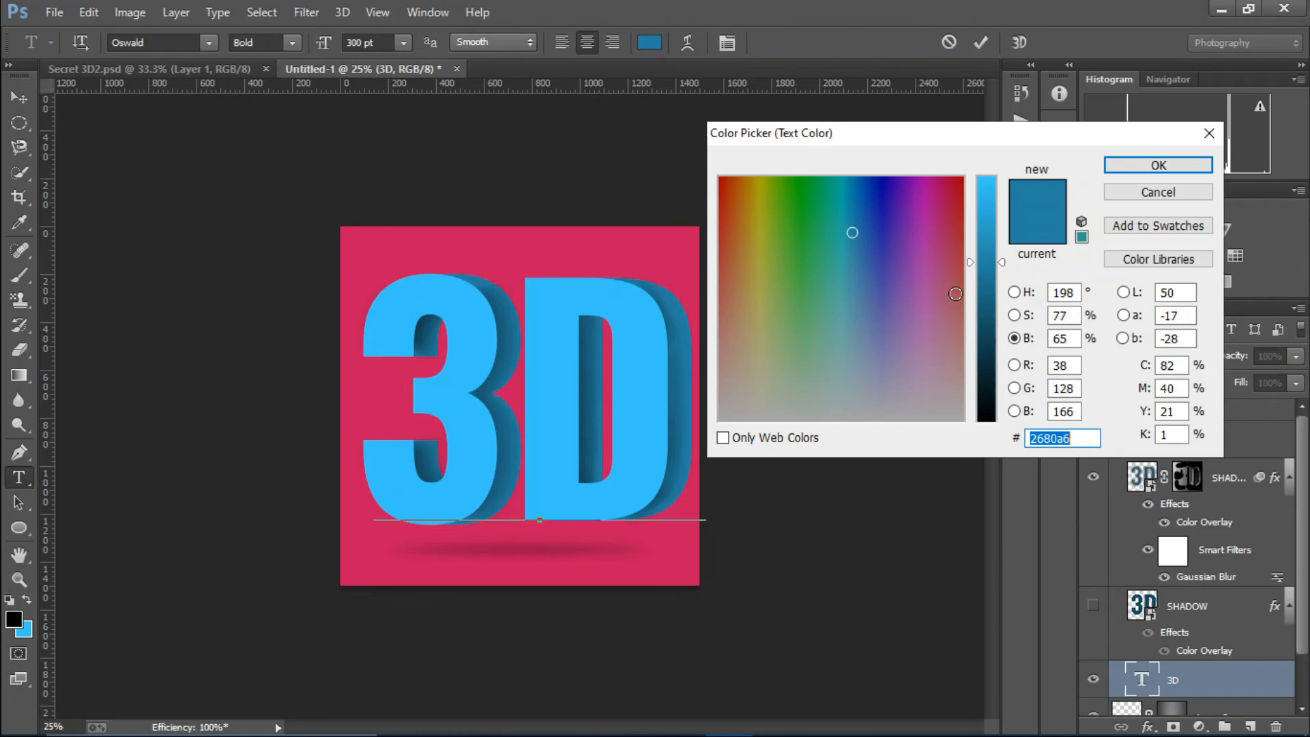
drag(982, 292, 996, 269)
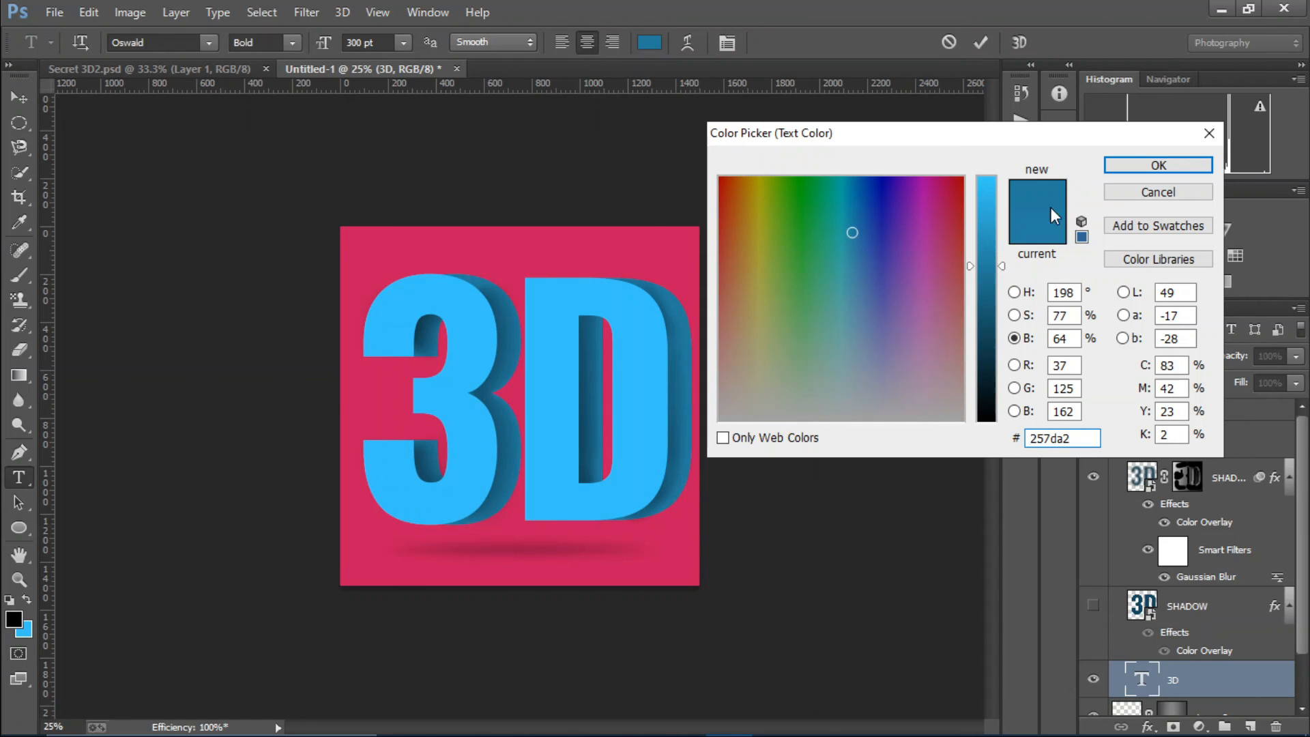
click(1159, 165)
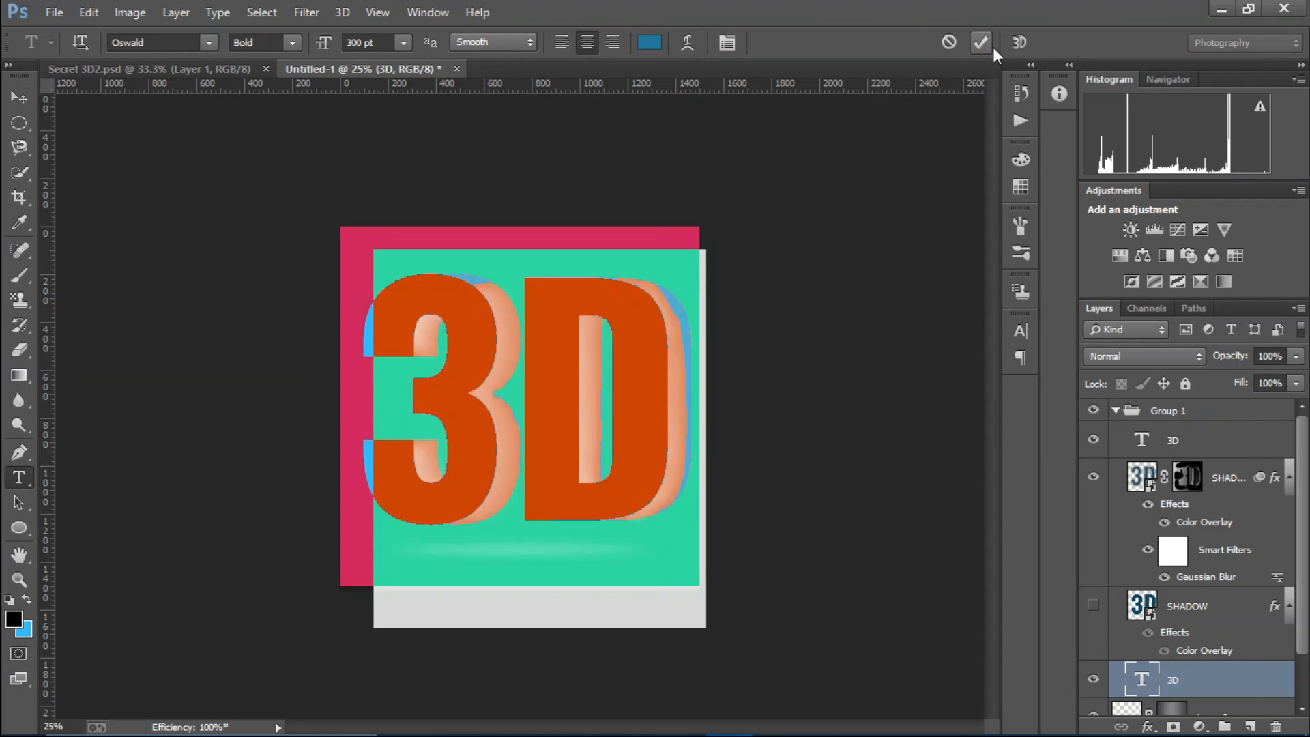
click(990, 46)
key(b)
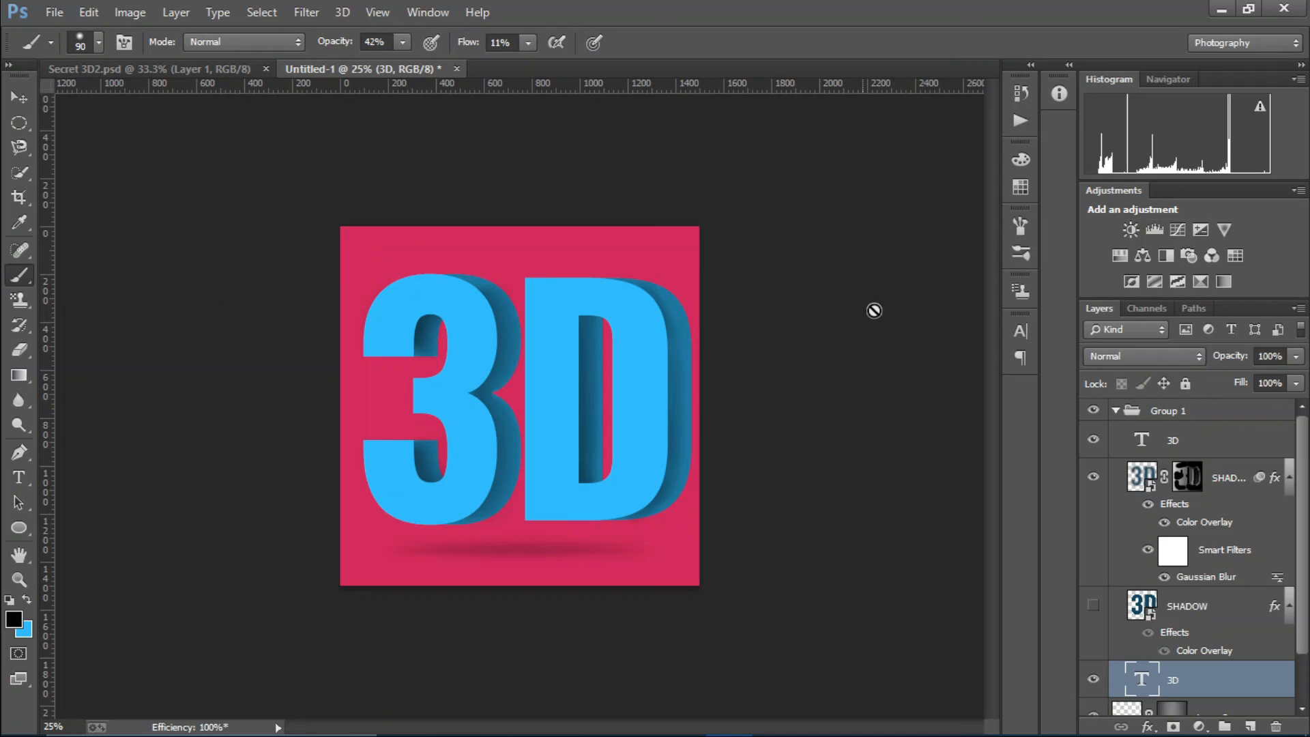
Toggle Group 1's visibility and examine the 3D effect and its shading at several magnifications.
click(1117, 411)
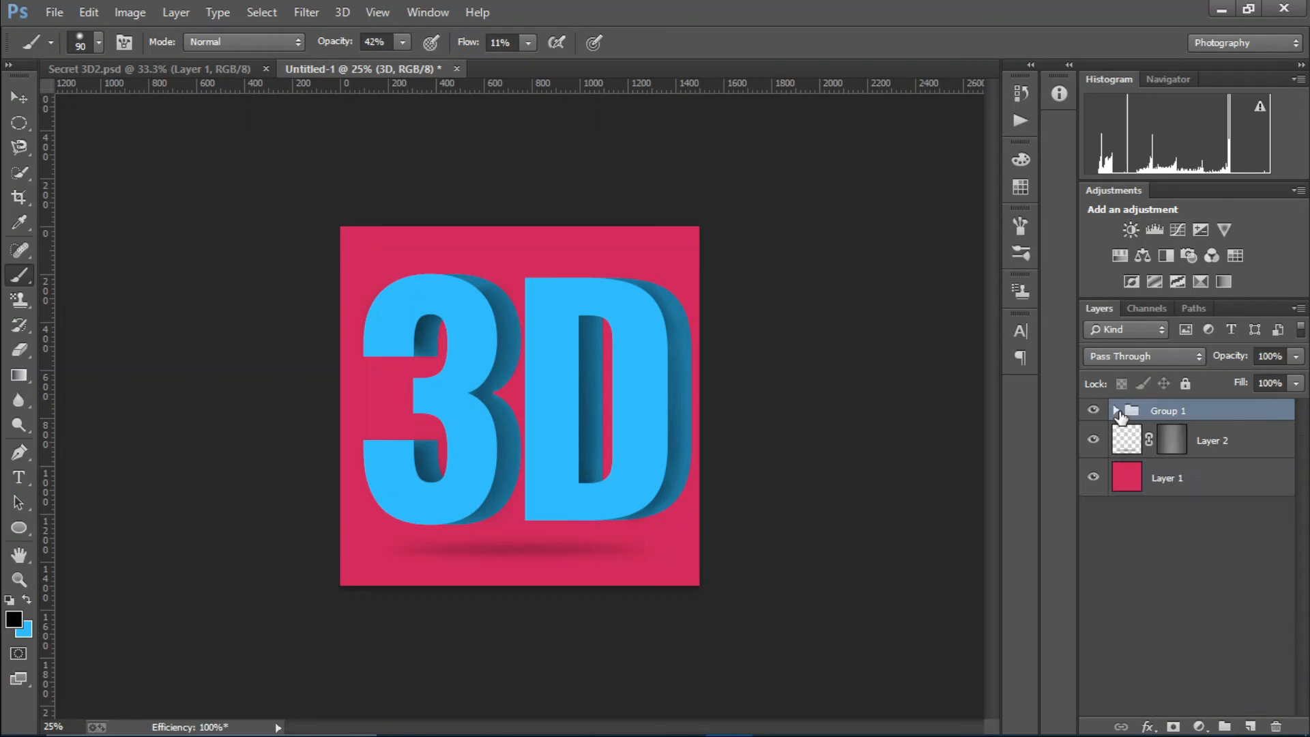
click(1094, 412)
click(1095, 412)
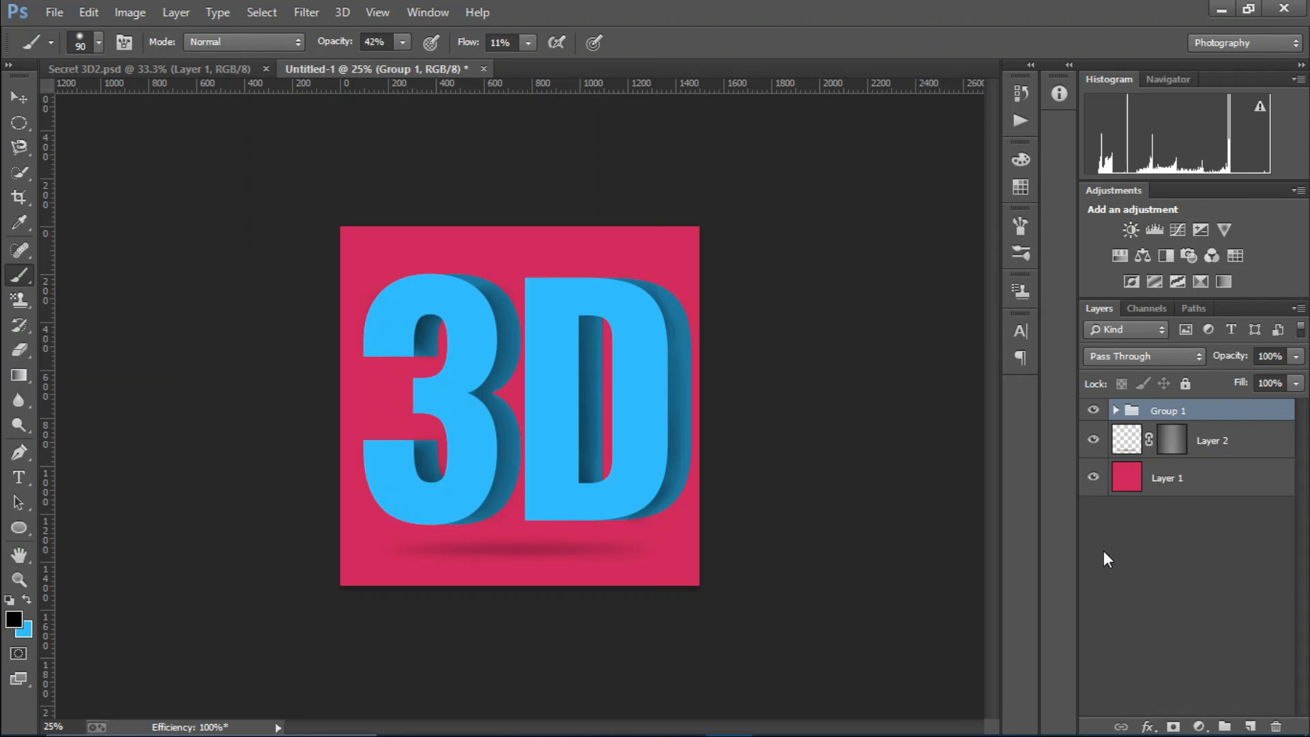
key(ctrl+minus)
key(ctrl+minus)
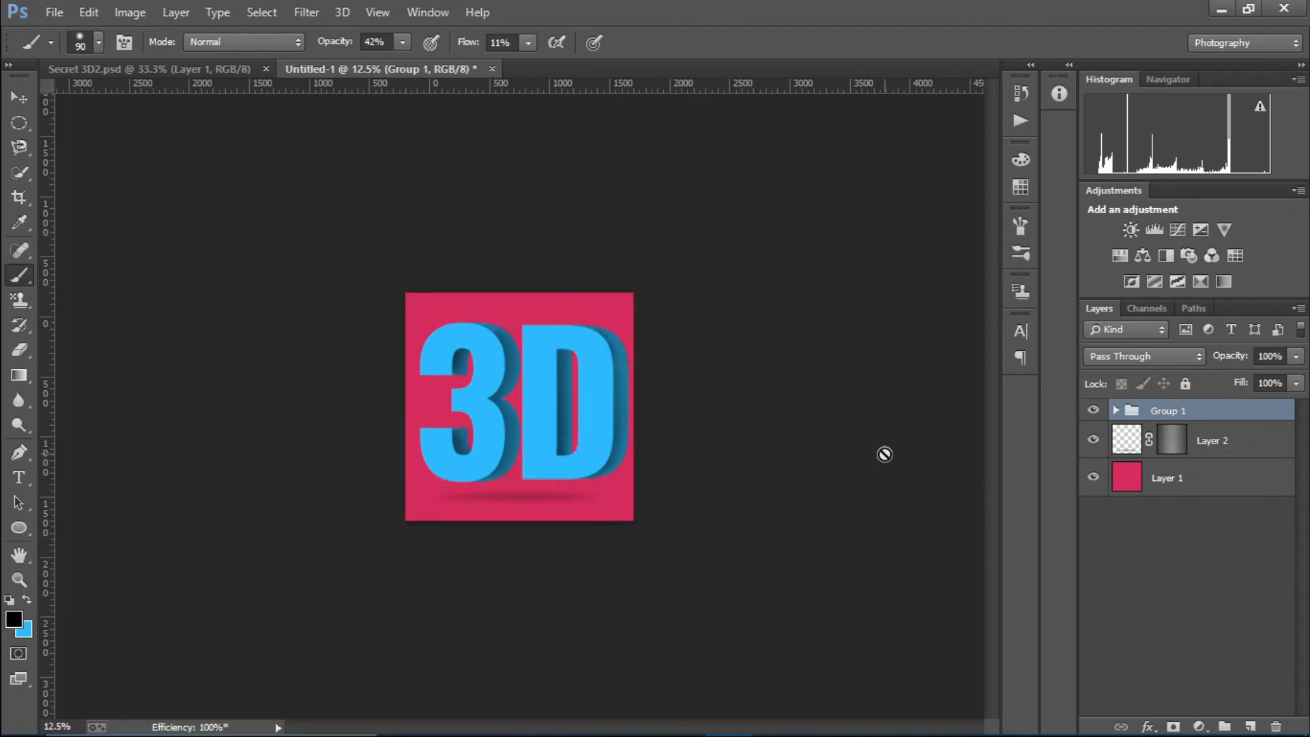
key(ctrl+plus)
key(ctrl+plus)
key(ctrl+plus)
key(ctrl+plus)
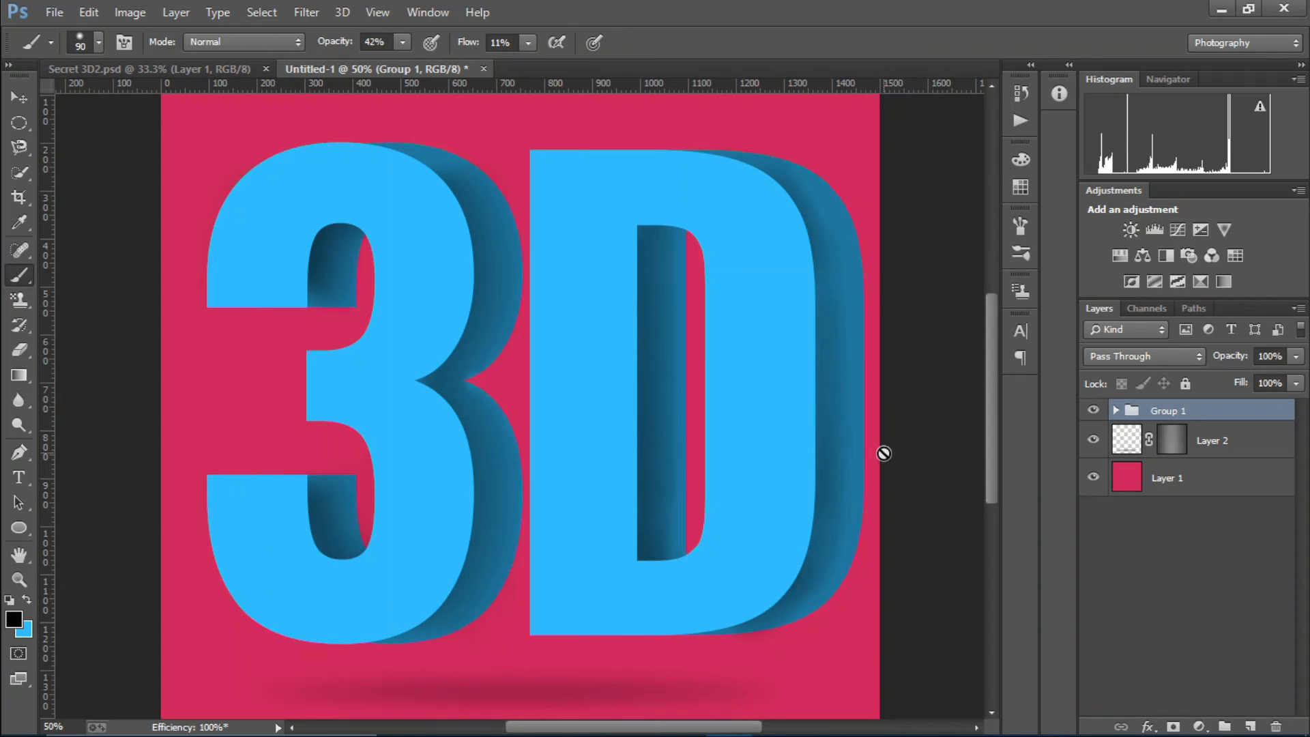
Nudge the lower 3D text layer in Group 1 slightly left and up to shorten the extruded side.
click(1117, 410)
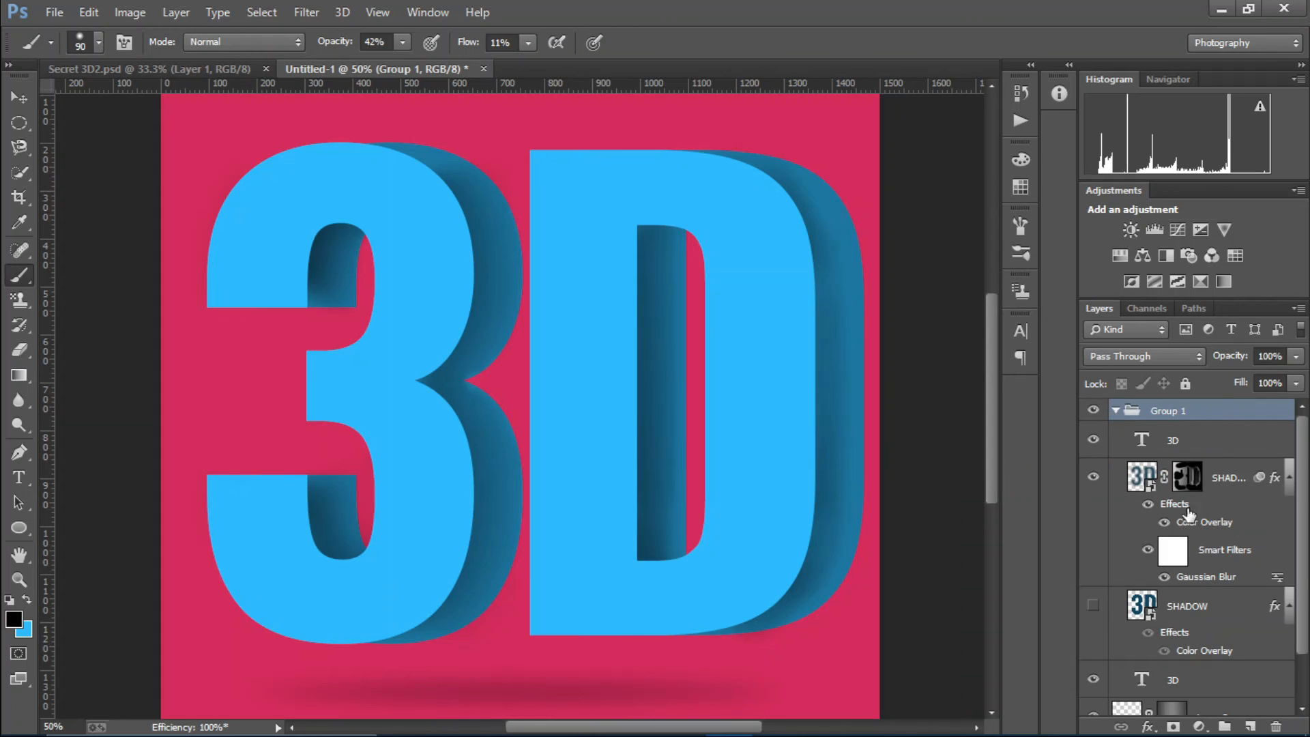
click(1195, 672)
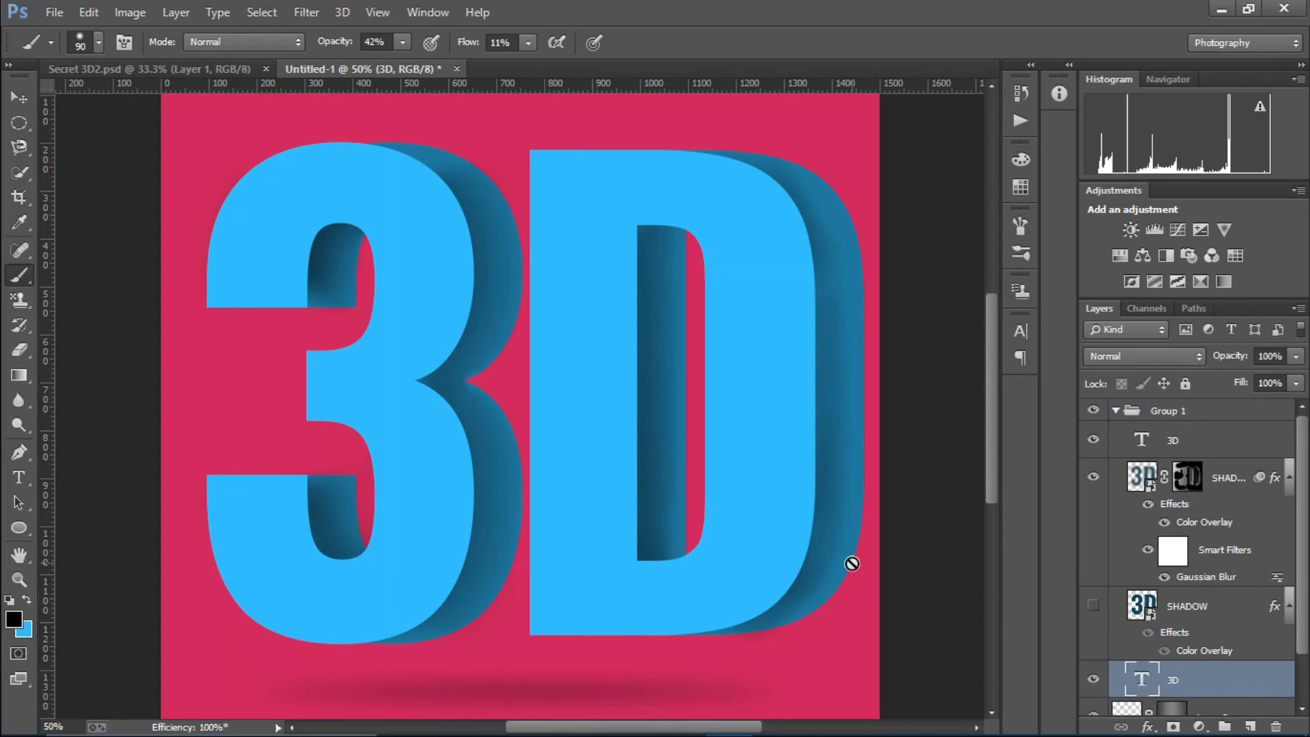
key(v)
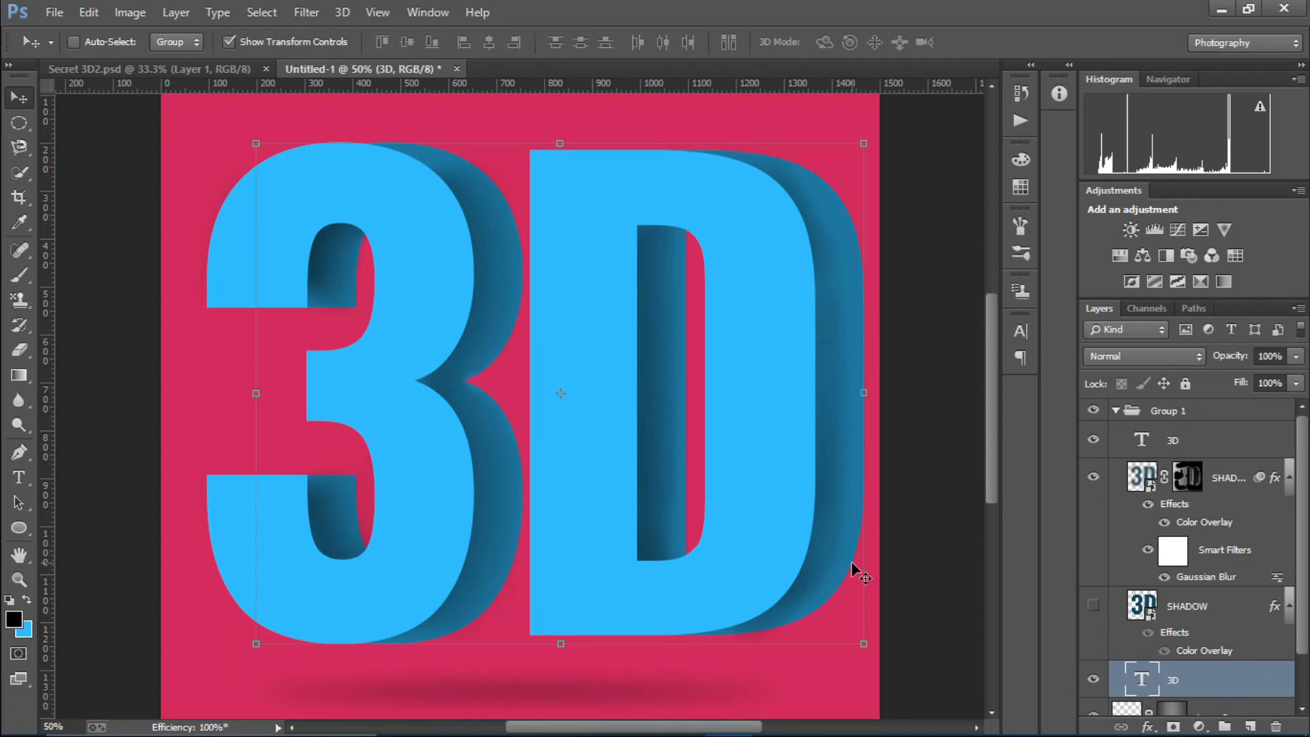
key(shift+Left)
key(shift+Left)
key(shift+Left)
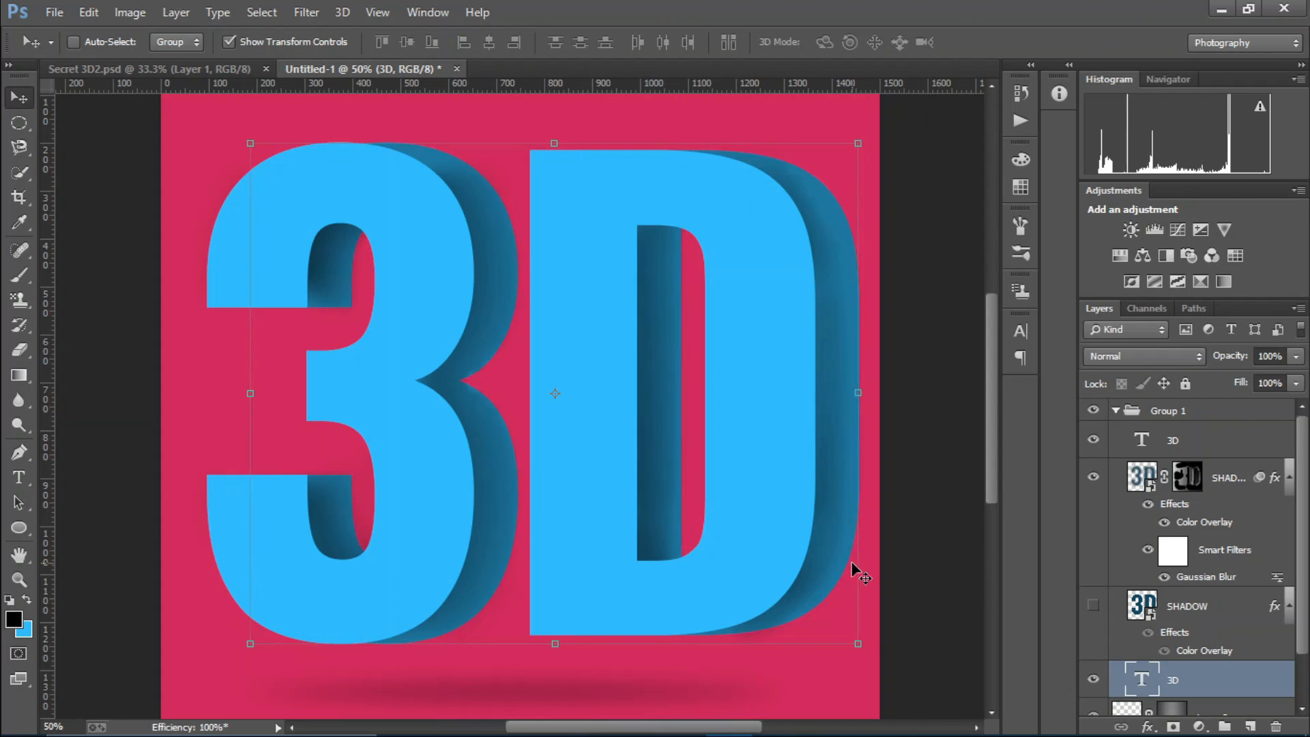
key(Right)
key(Right)
key(Right)
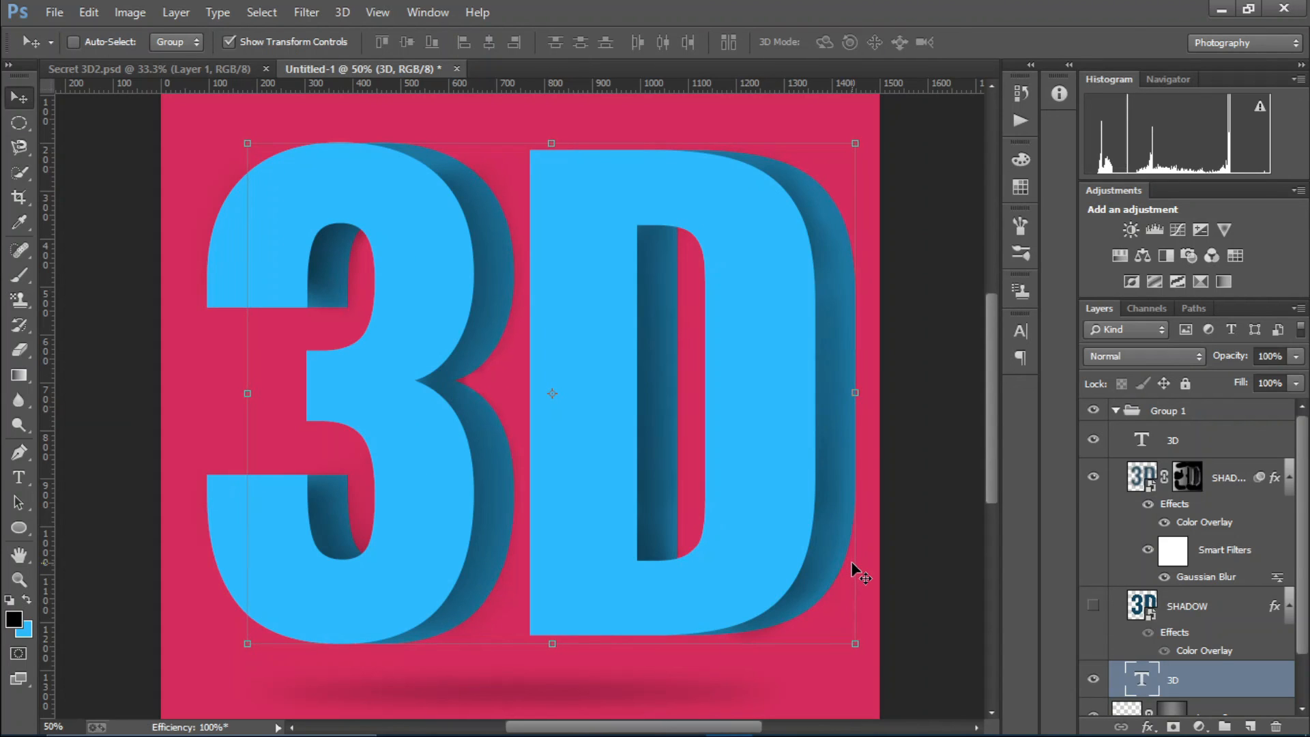
key(Up)
key(Up)
key(Up)
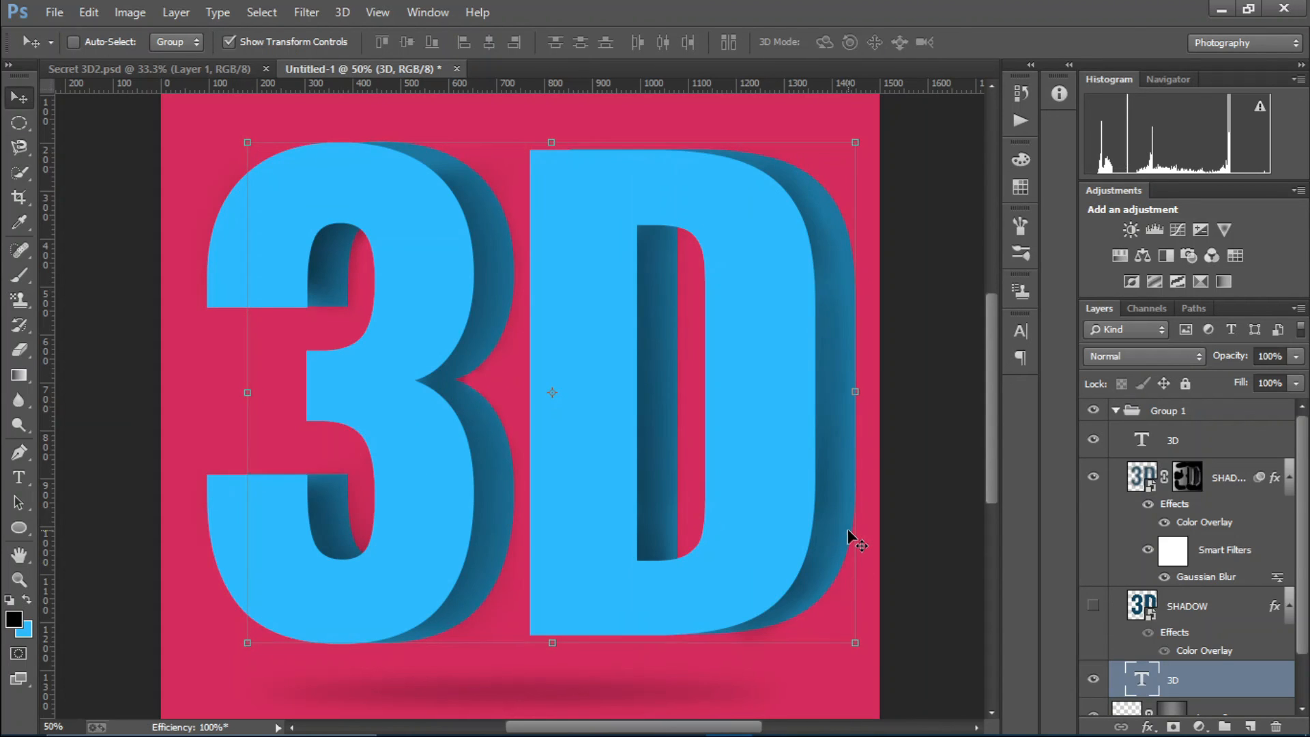
Collapse Group 1 in the layer stack with the whole artwork in view.
key(ctrl+minus)
key(ctrl+minus)
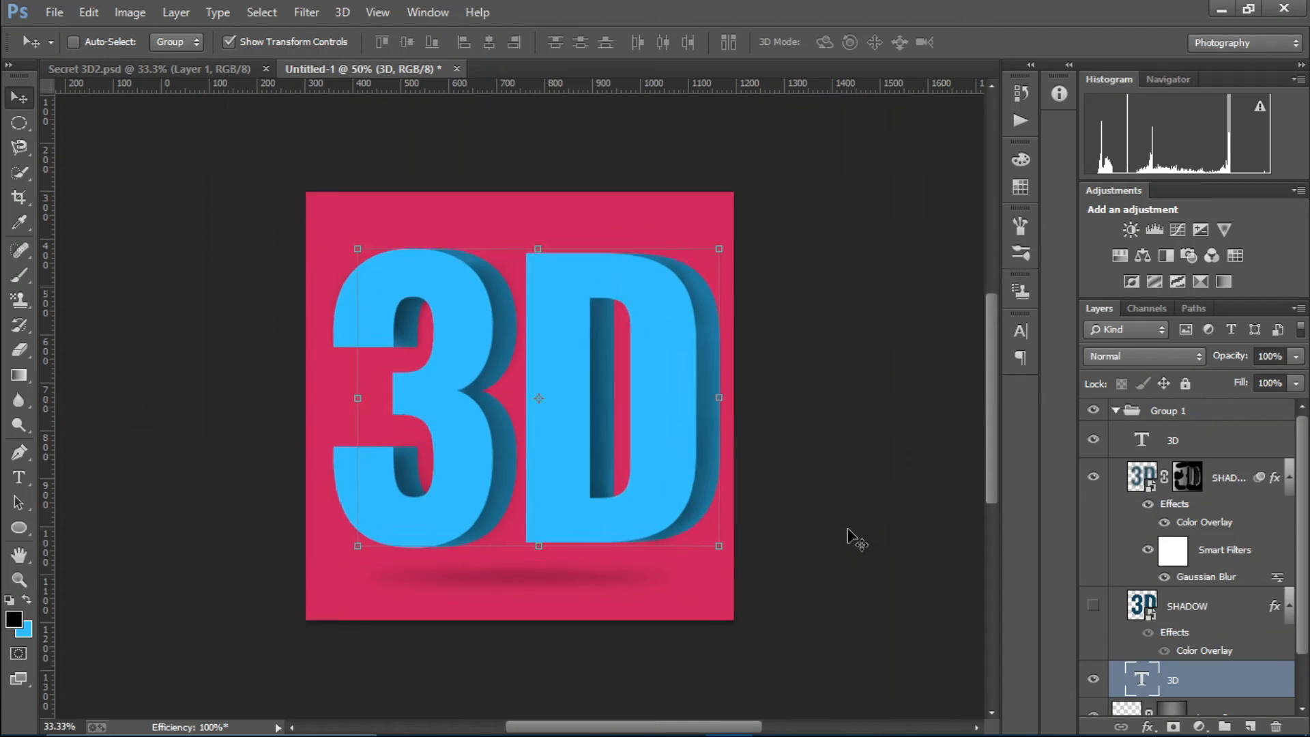
click(1114, 412)
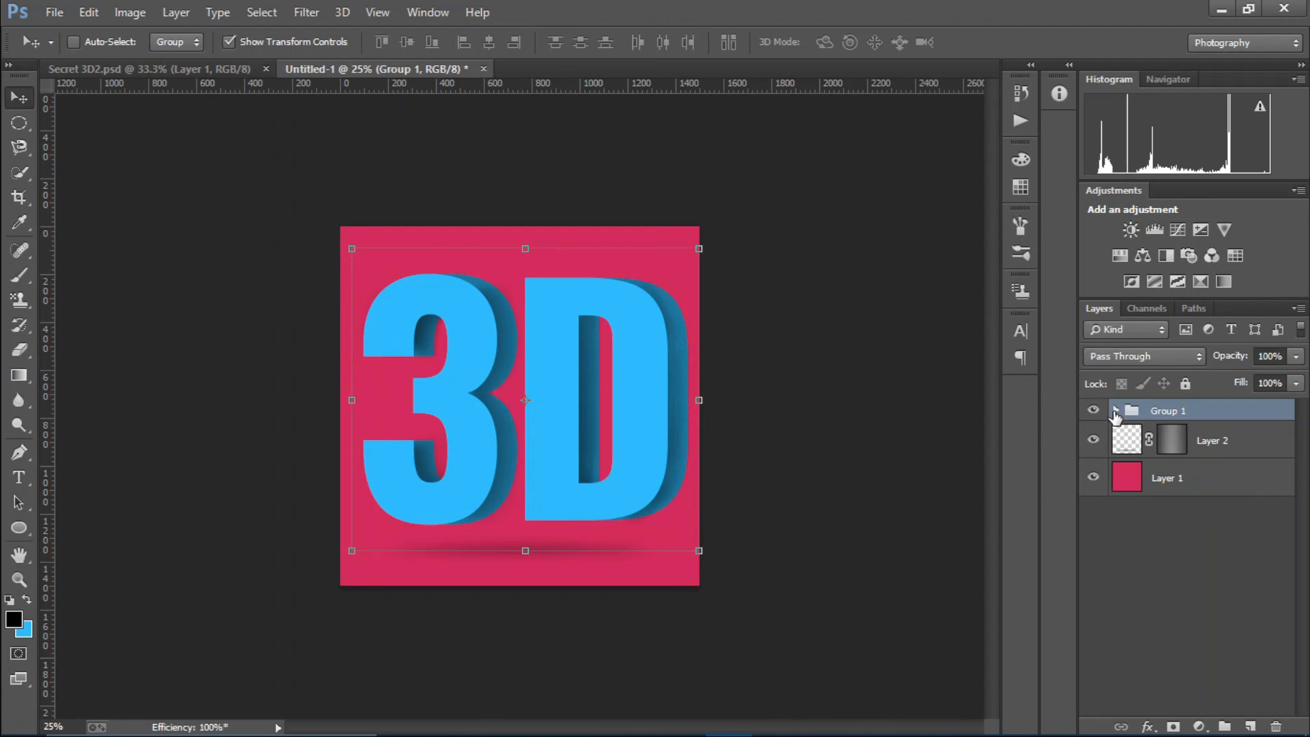